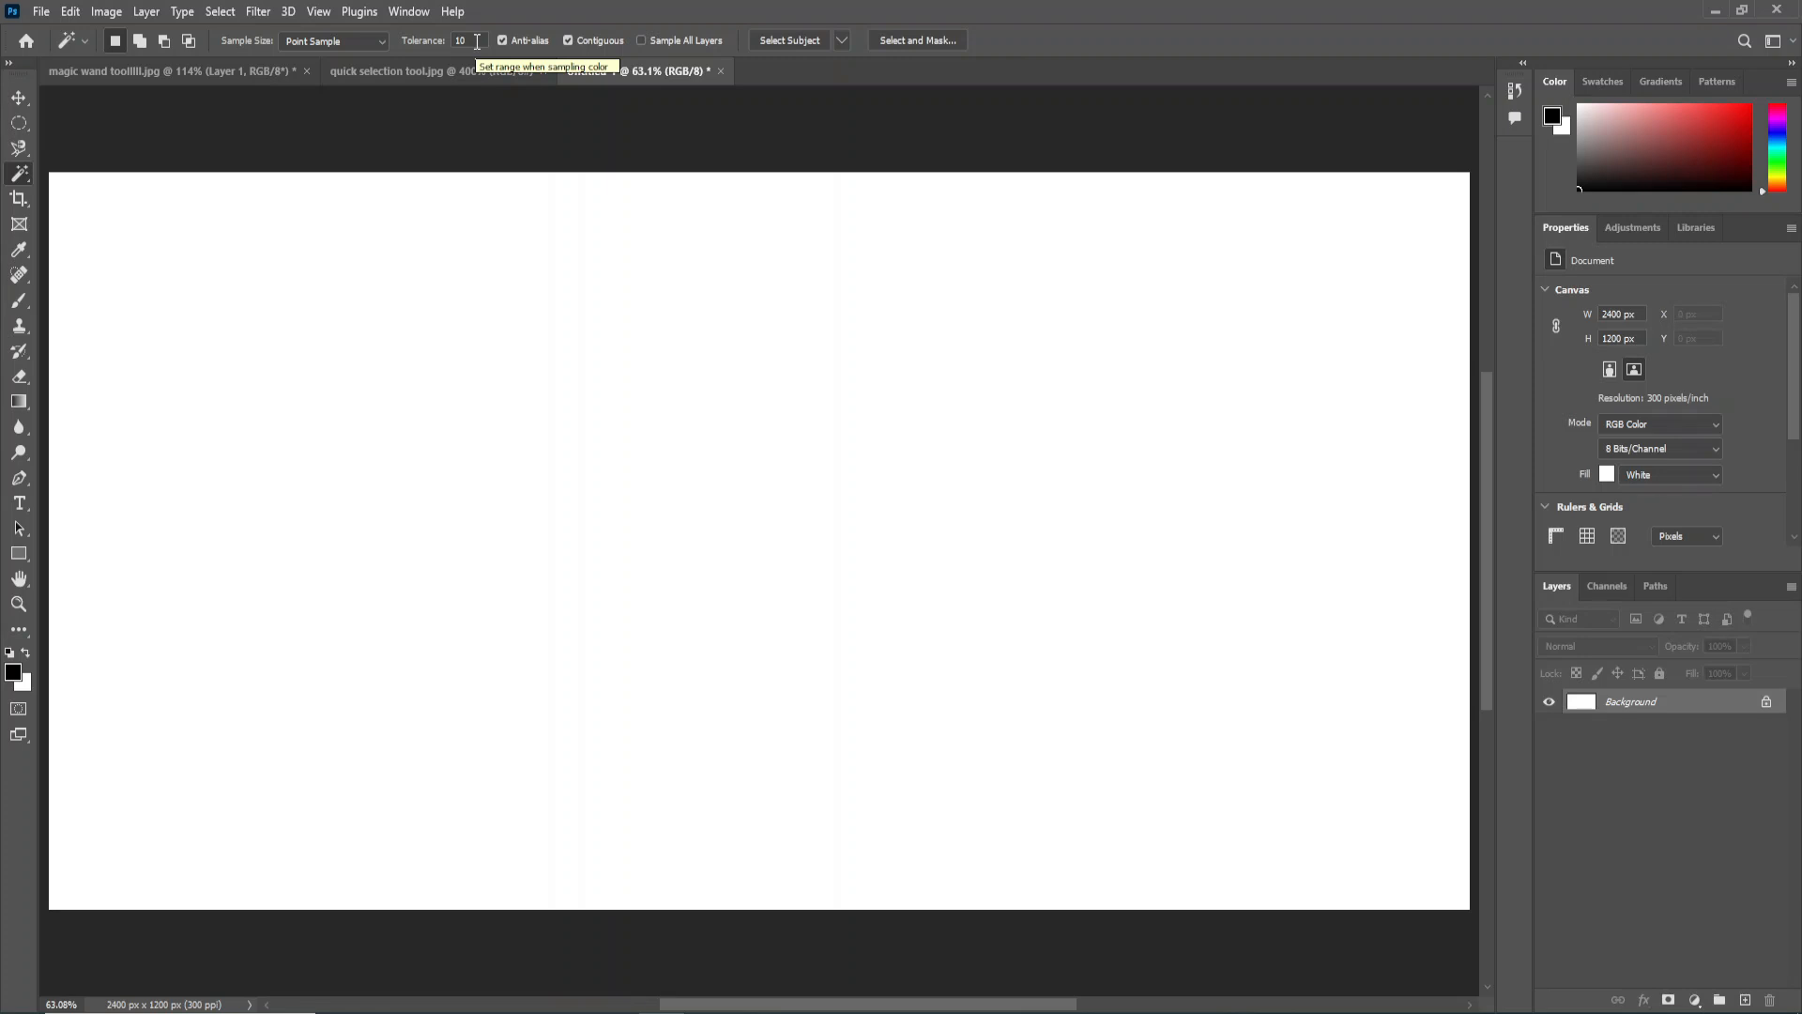
# Draw a circular selection on the left part of the blank canvas with anti-aliasing off, fill it with black and deselect.
pyautogui.click(475, 40)
pyautogui.click(20, 129)
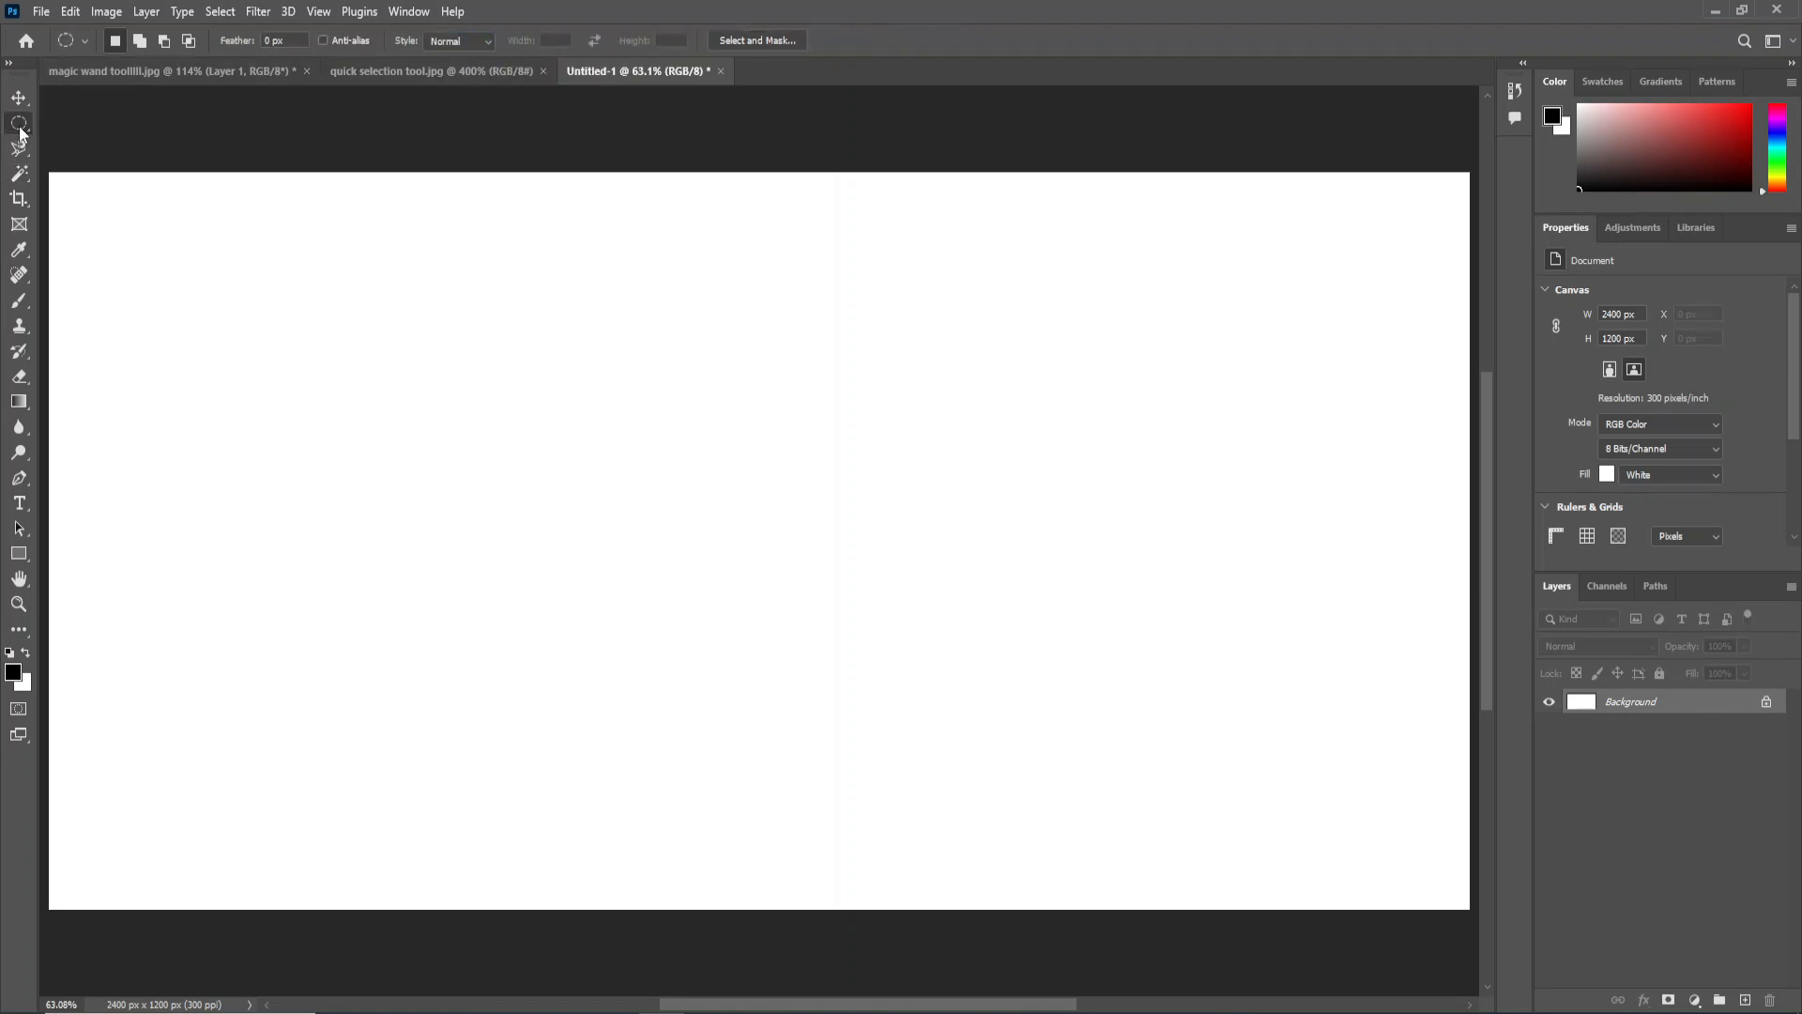
pyautogui.click(89, 143)
pyautogui.moveTo(448, 479); pyautogui.dragTo(592, 648)
pyautogui.hotkey('alt', 'BackSpace')
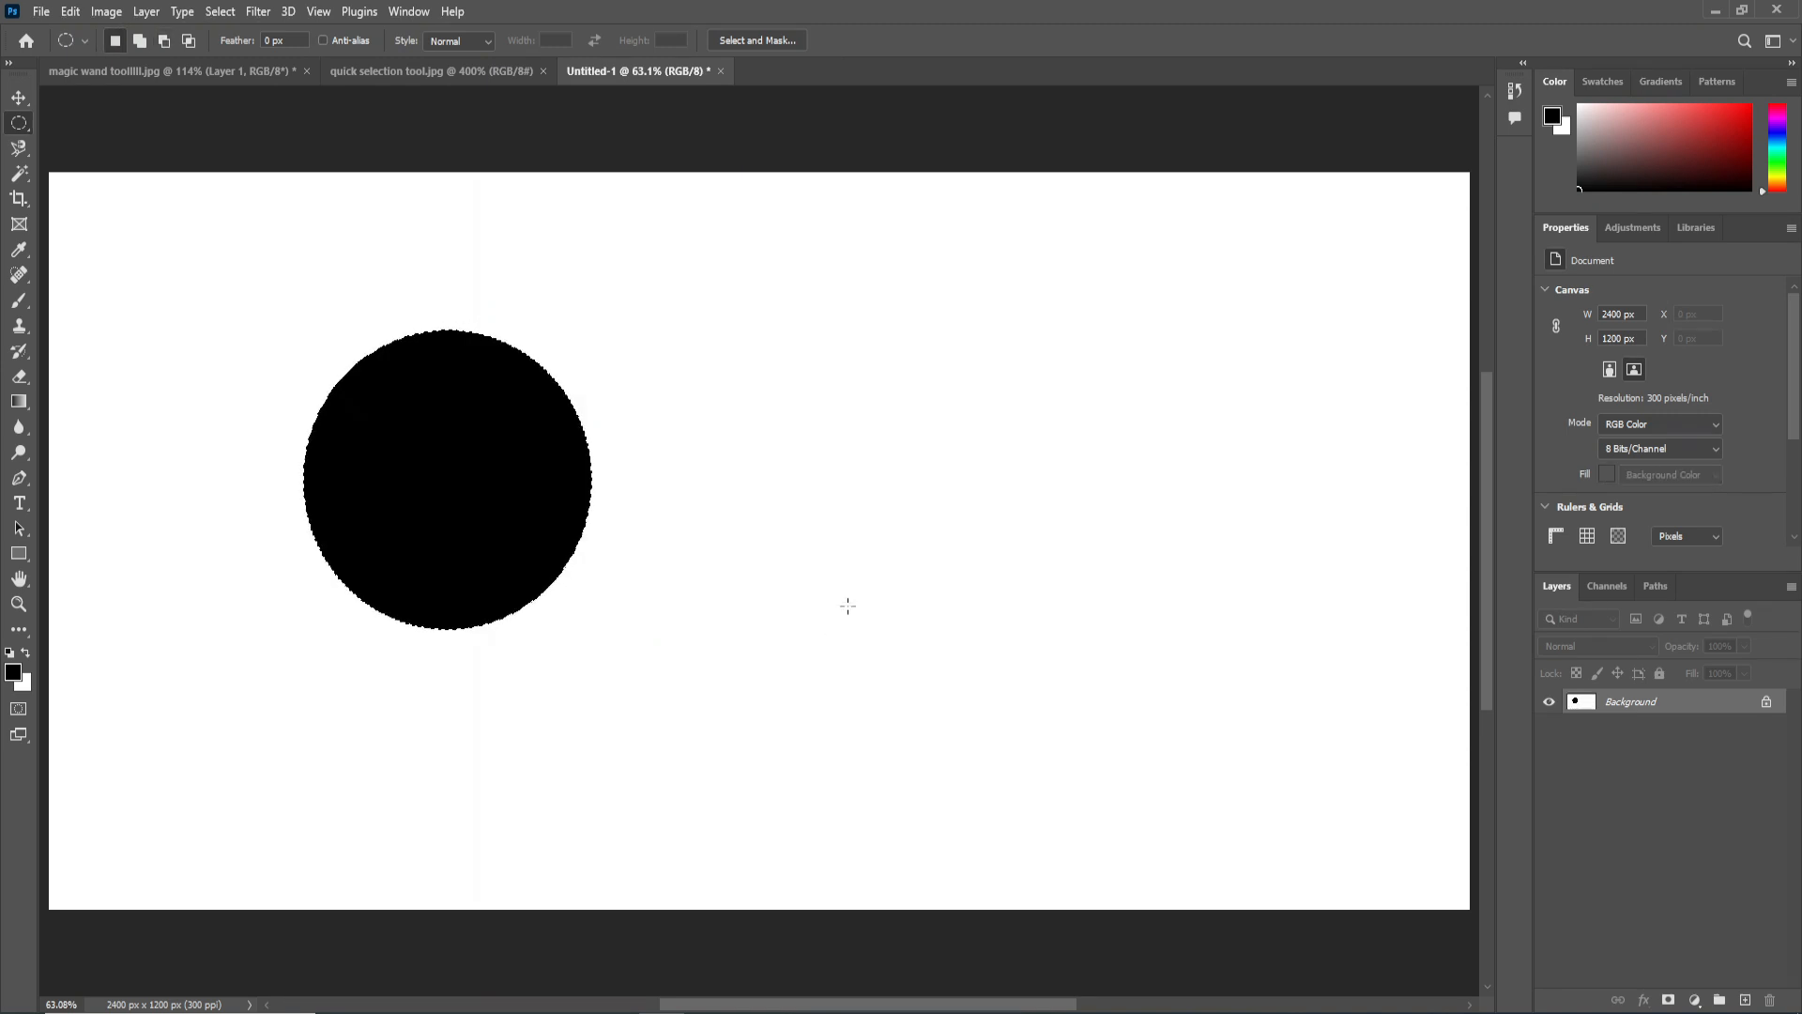
pyautogui.hotkey('ctrl', 'd')
# Turn on anti-aliasing, add a second circular selection beside the first circle, fill it with black and deselect.
pyautogui.click(353, 41)
pyautogui.moveTo(794, 469); pyautogui.dragTo(944, 630)
pyautogui.hotkey('alt', 'BackSpace')
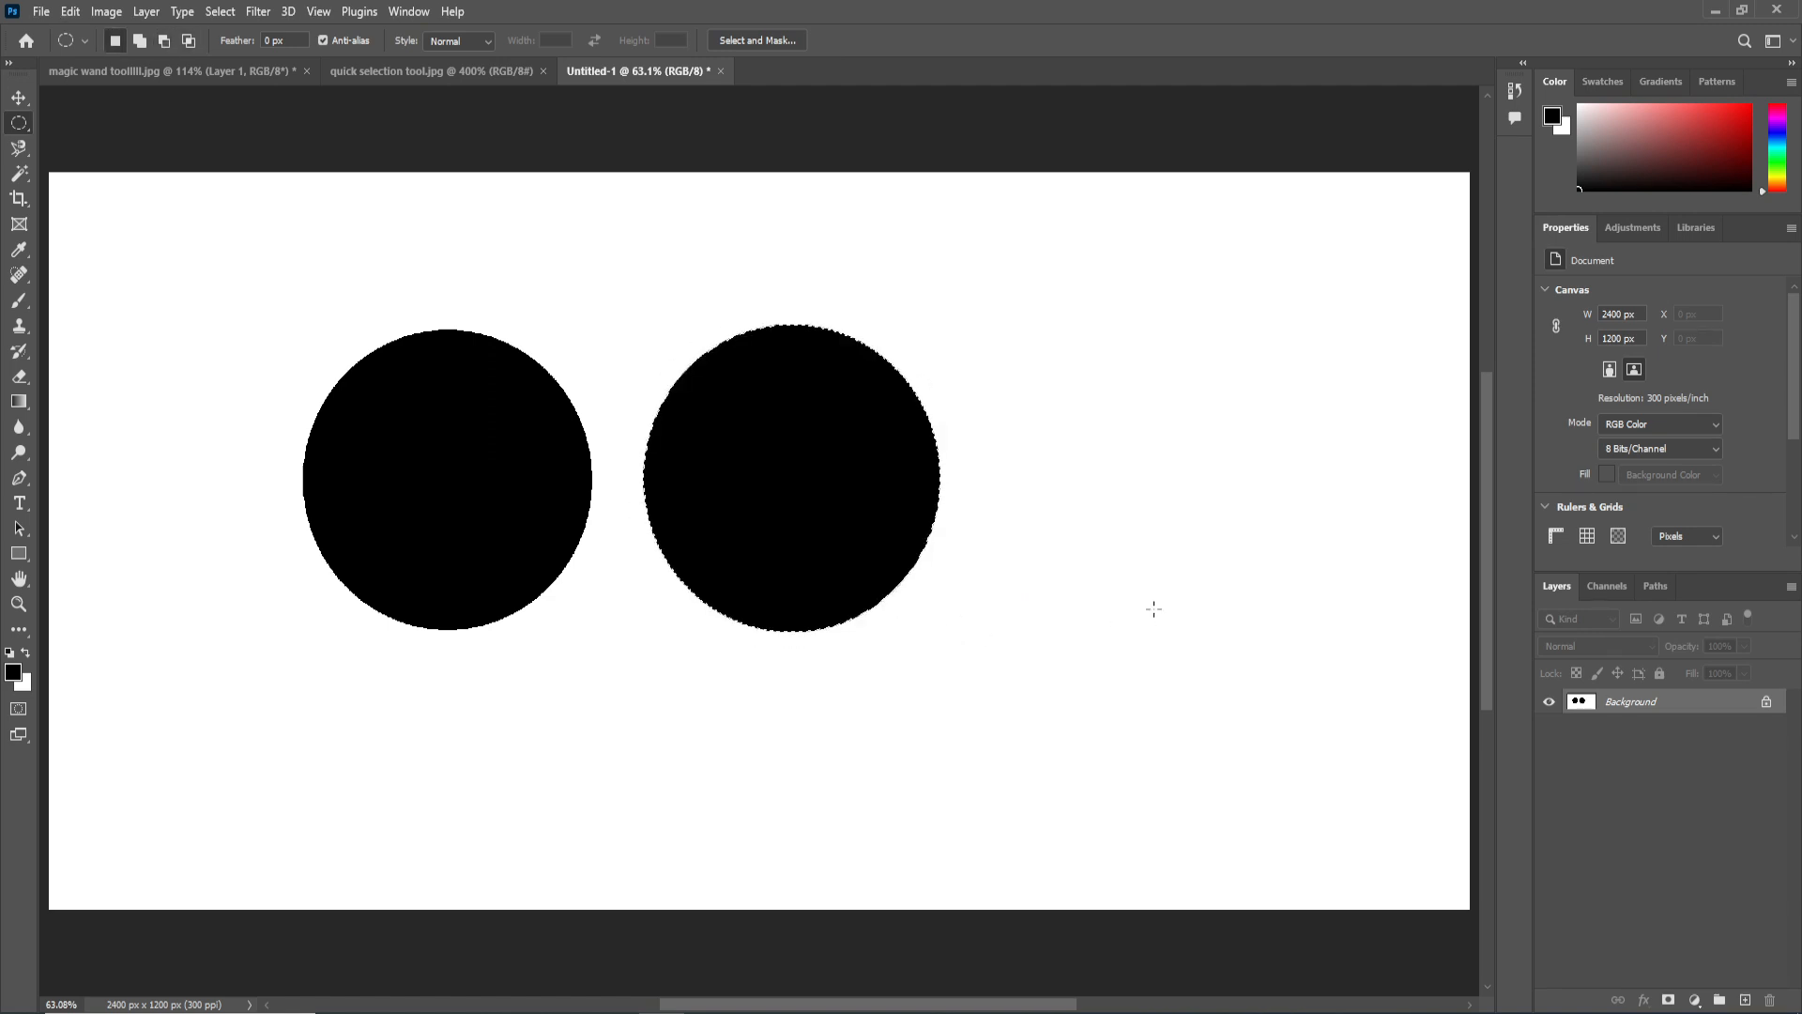
pyautogui.hotkey('ctrl', 'd')
# Examine the facing edges of the two black circles up close to compare them with and without anti-aliasing.
pyautogui.moveTo(579, 474); pyautogui.dragTo(656, 529)
pyautogui.moveTo(908, 504); pyautogui.dragTo(854, 503)
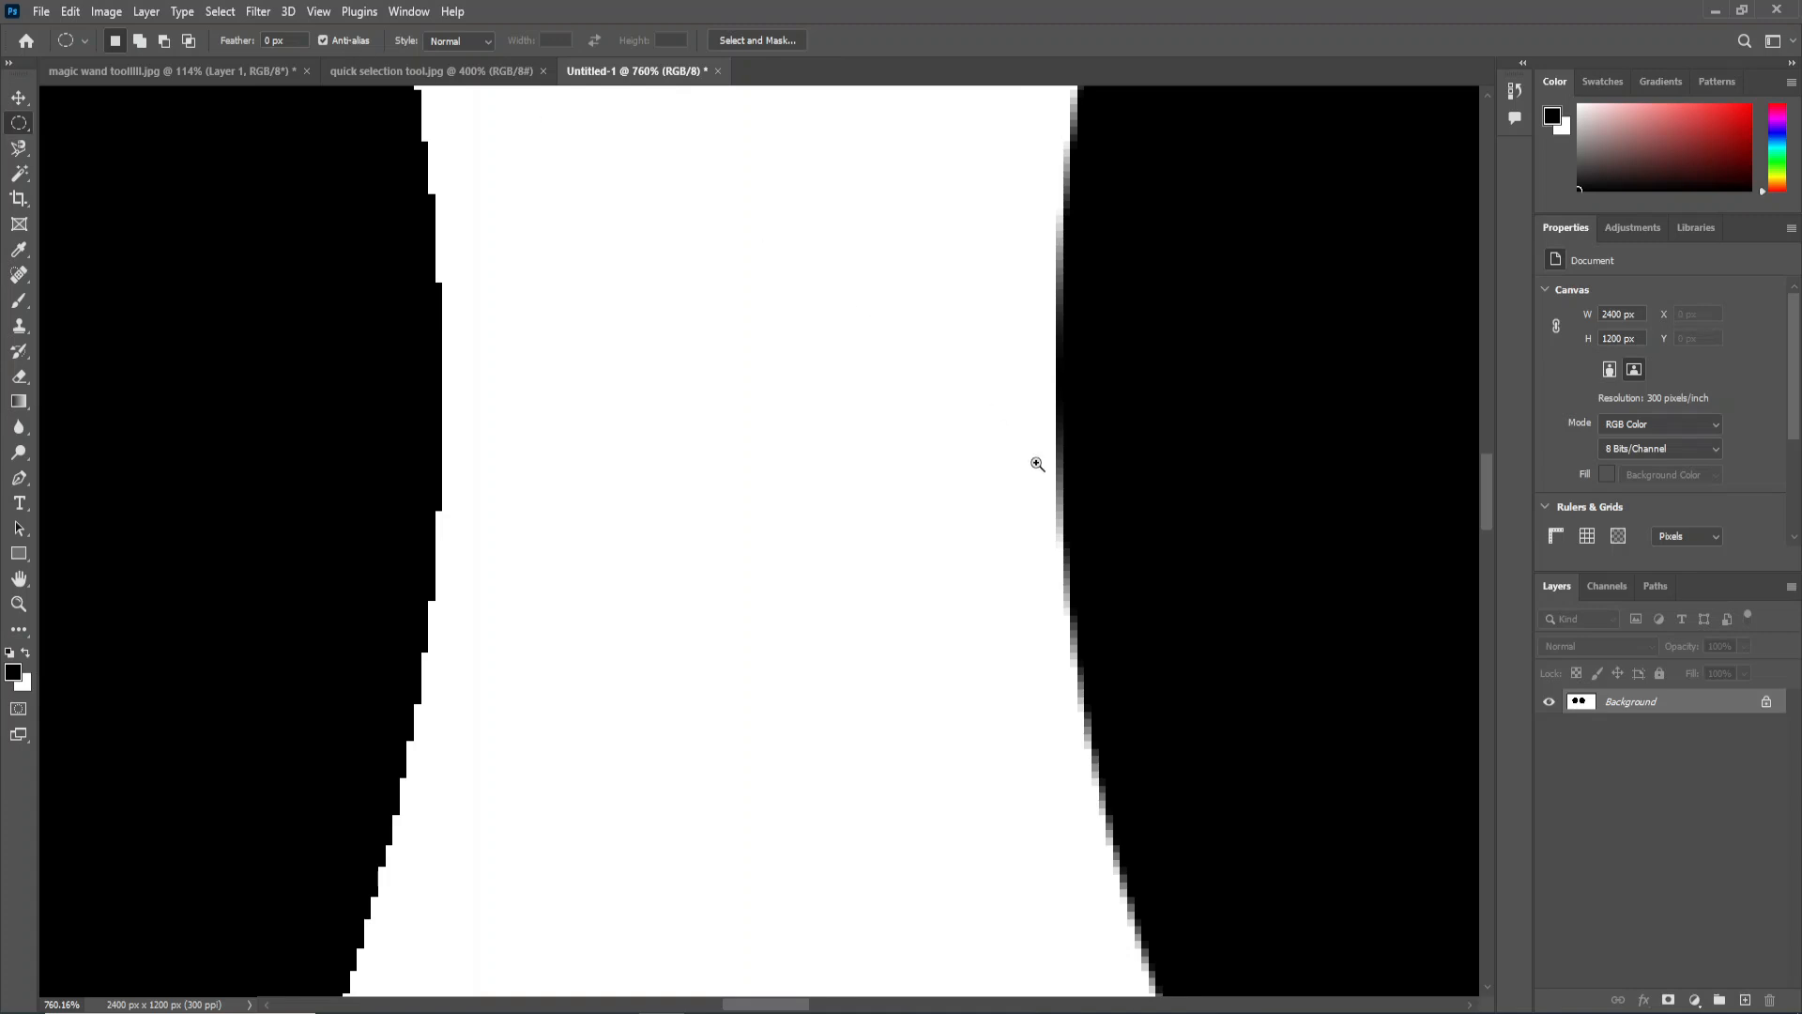
pyautogui.scroll(4, 1057, 474)
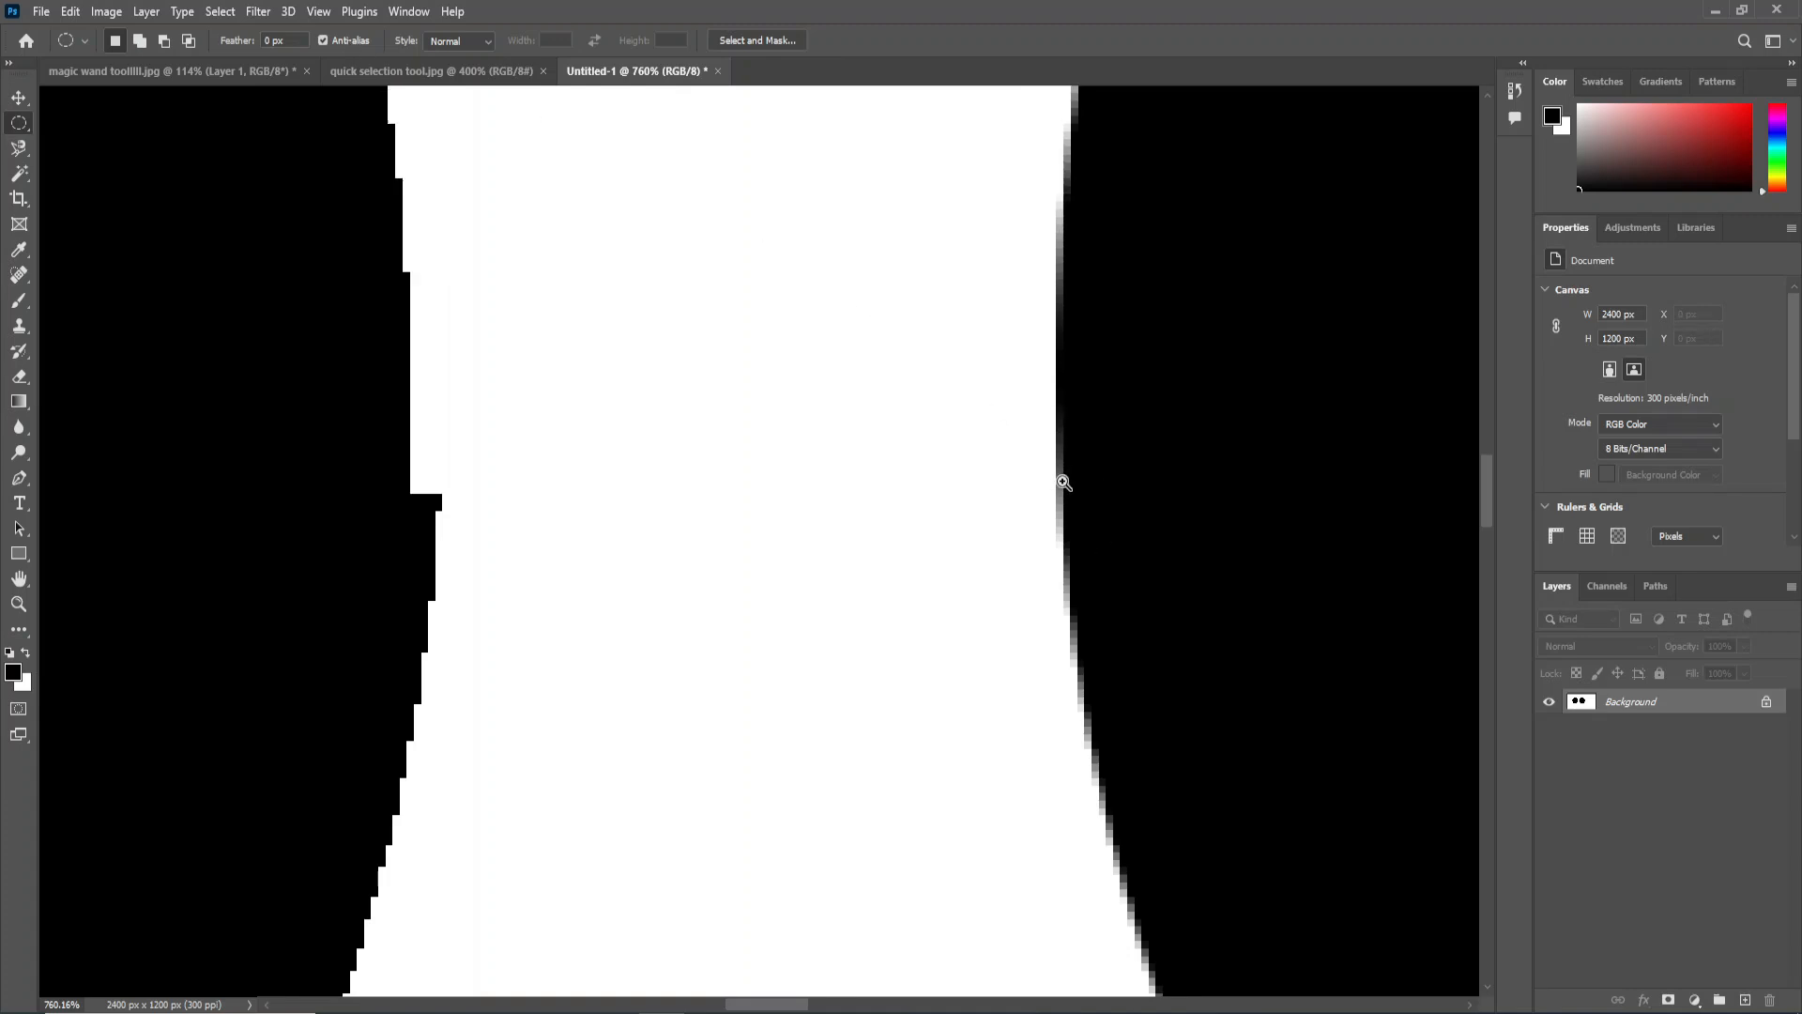
pyautogui.moveTo(1090, 554); pyautogui.dragTo(942, 450)
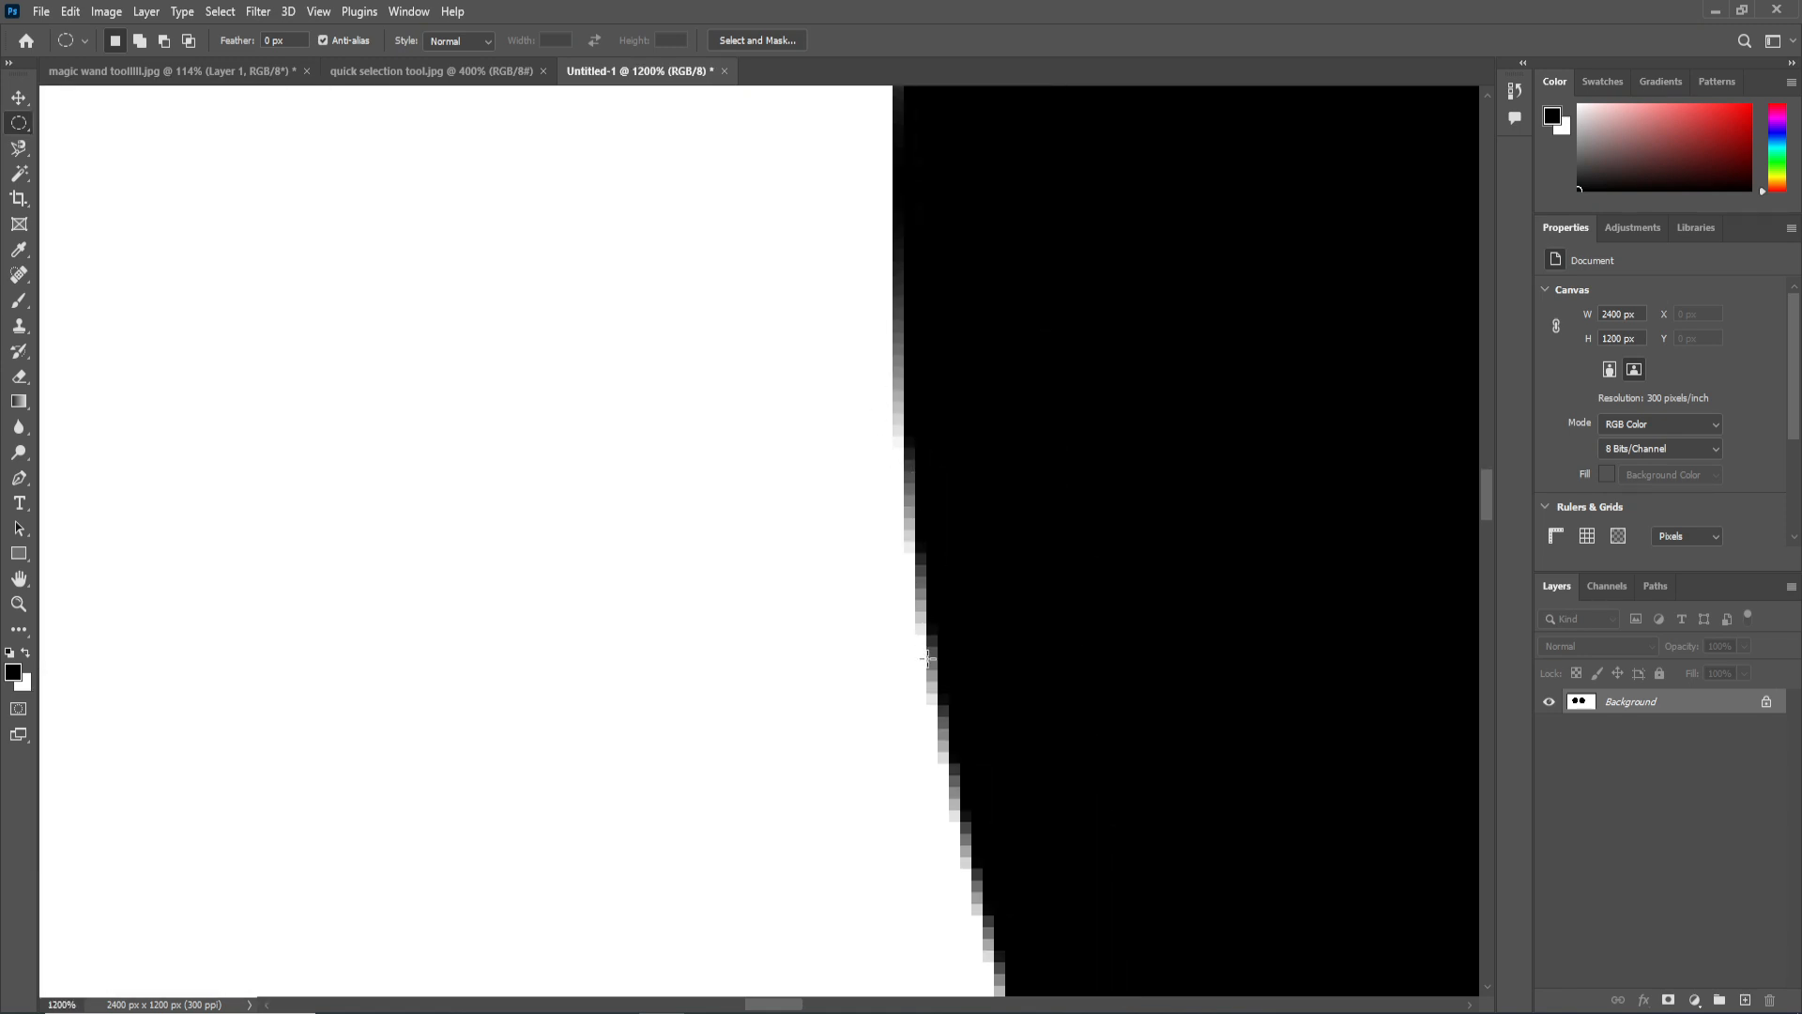
pyautogui.scroll(-5, 936, 665)
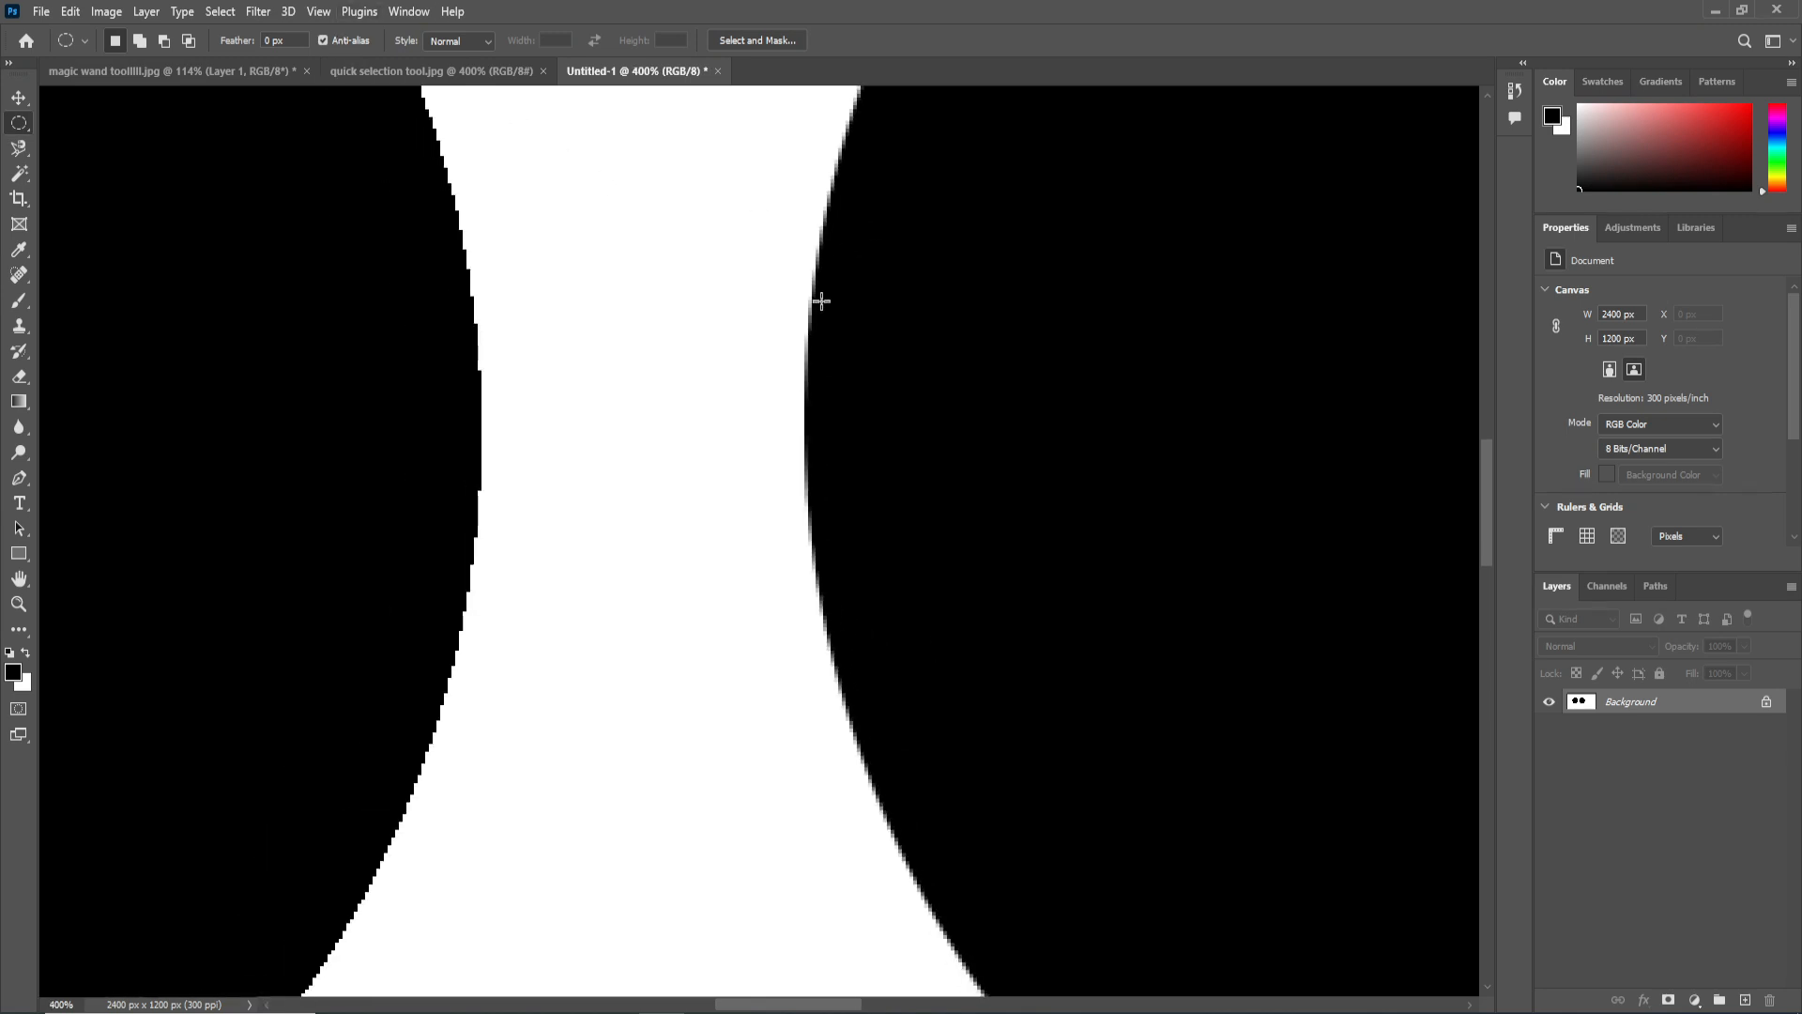
pyautogui.click(345, 39)
# In the magic wand flower image, select the pink area above the large pink flower's upper petals using the Magic Wand with tolerance 10.
pyautogui.click(20, 173)
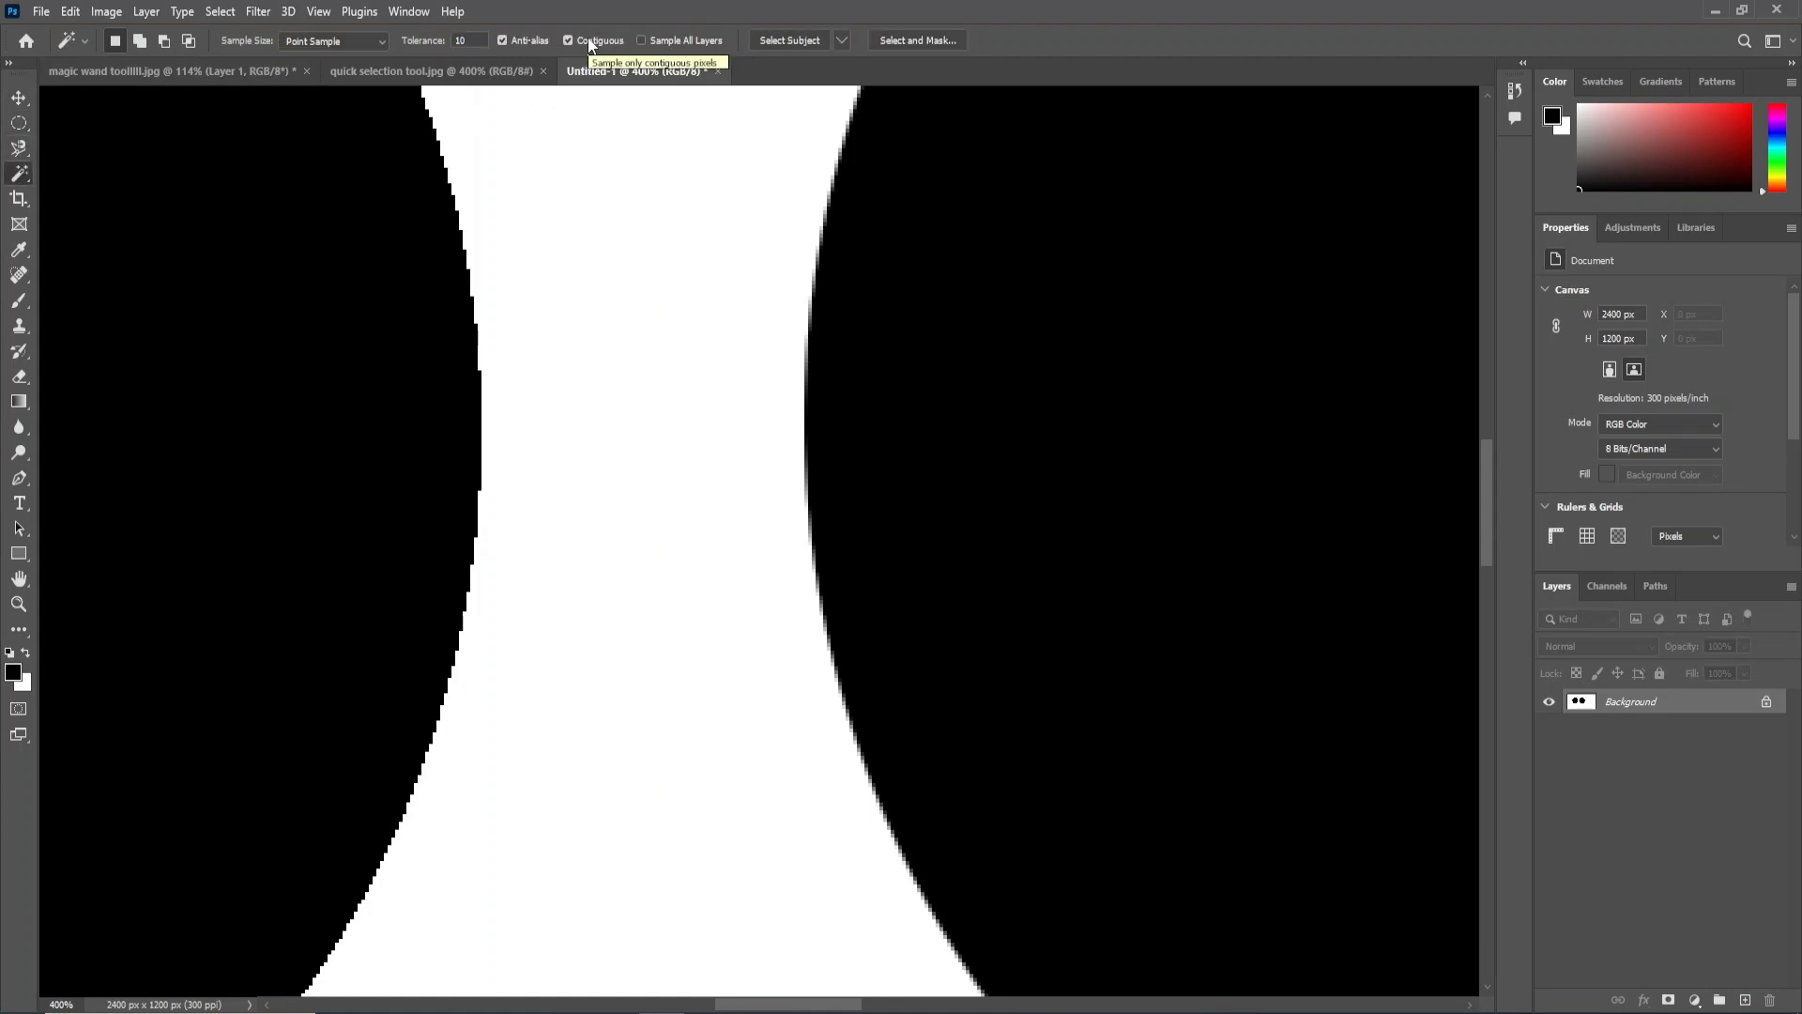
pyautogui.click(212, 70)
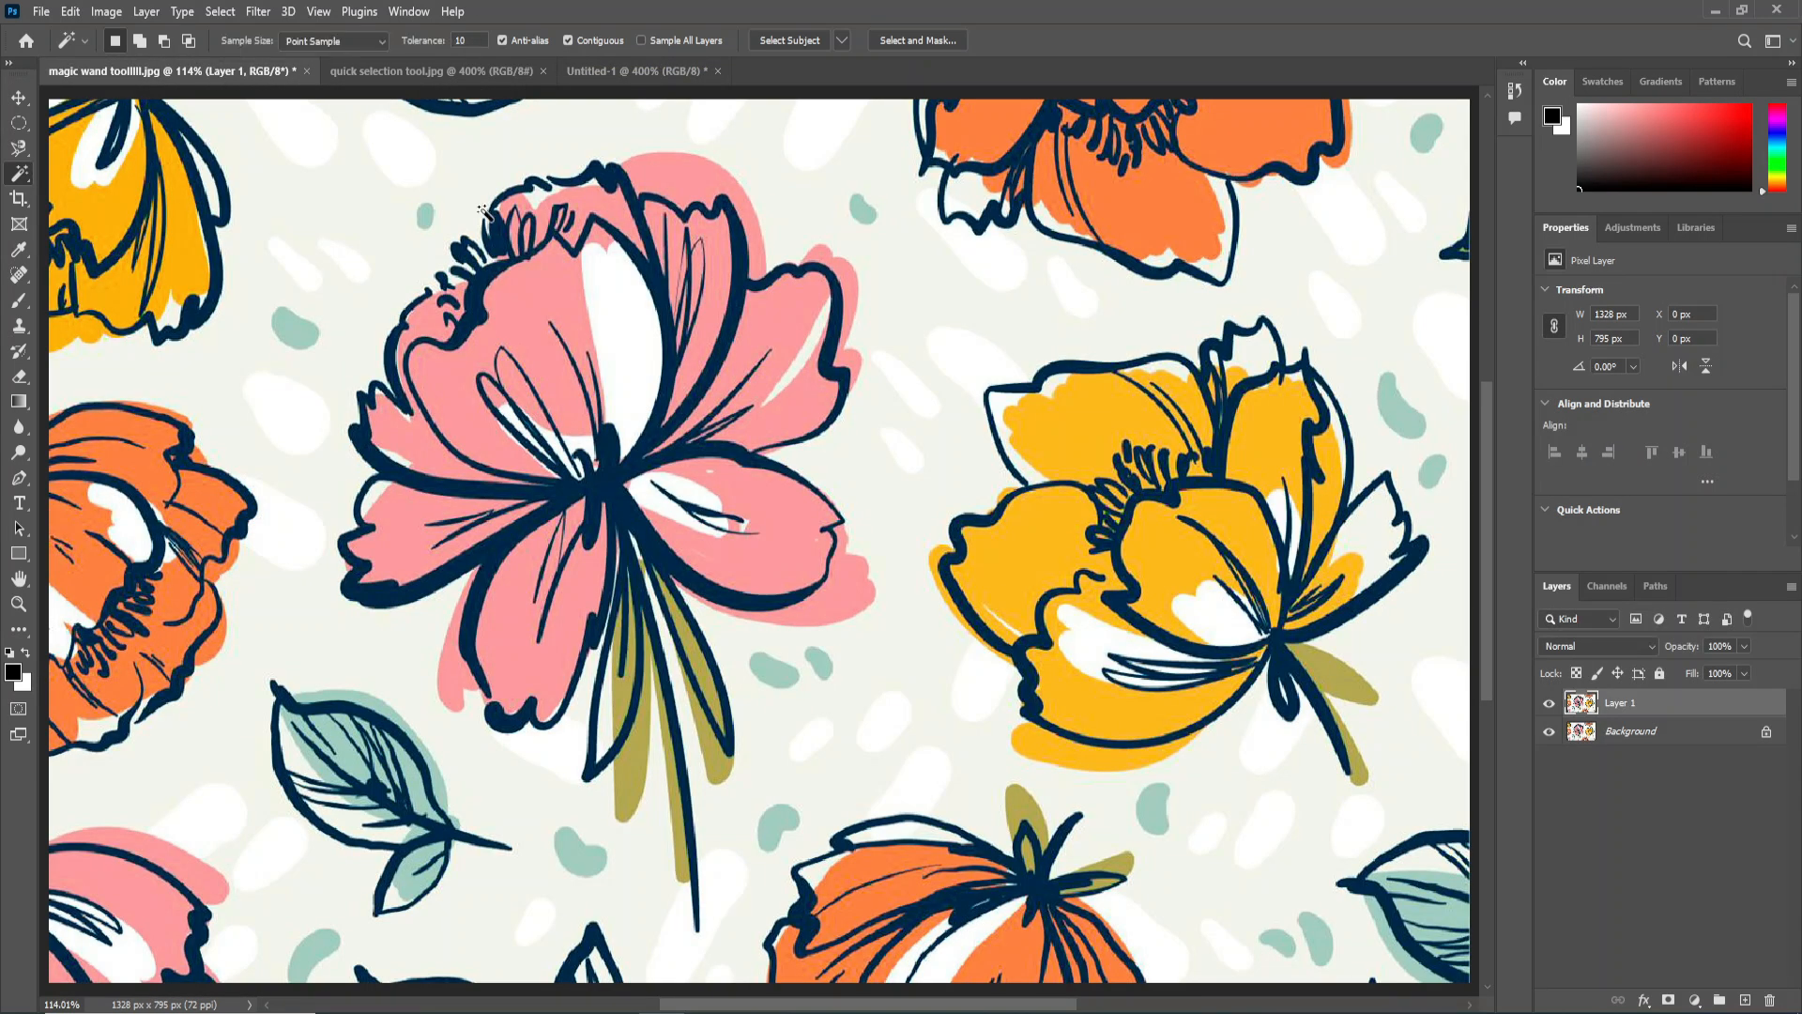
pyautogui.hotkey('ctrl', '-')
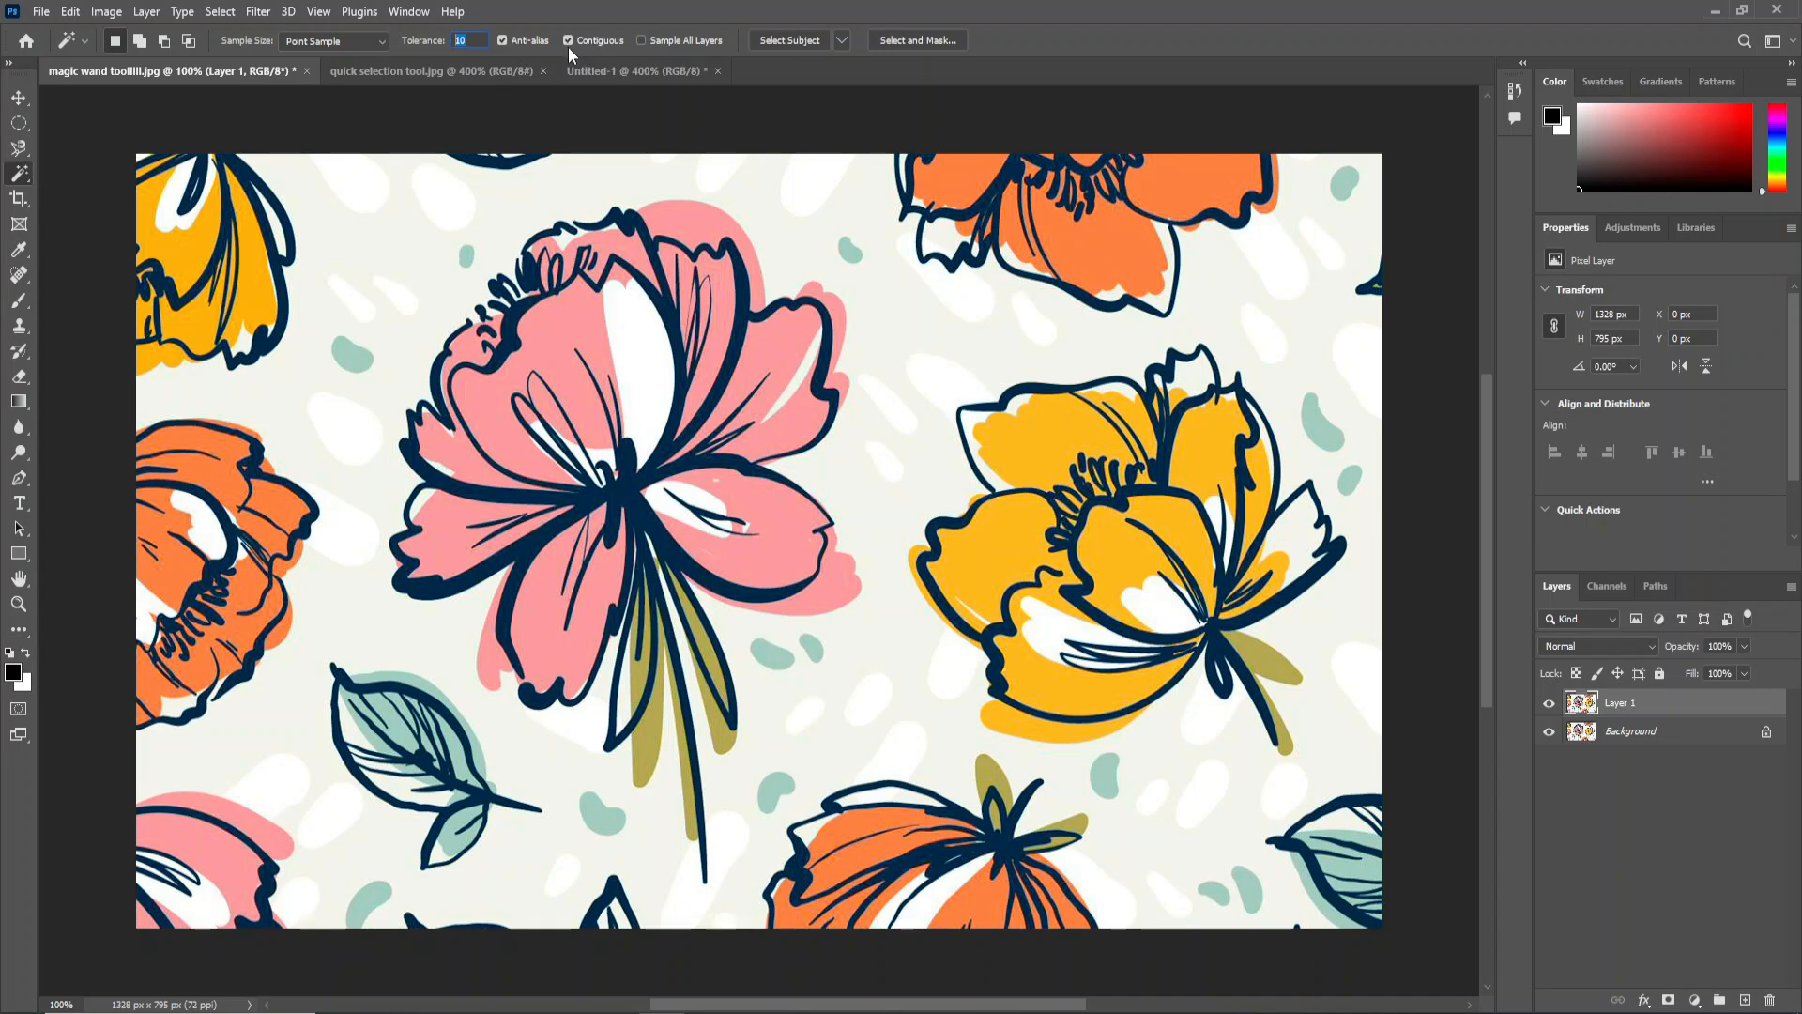
pyautogui.scroll(1, 720, 253)
pyautogui.moveTo(712, 252); pyautogui.dragTo(736, 333)
pyautogui.click(673, 264)
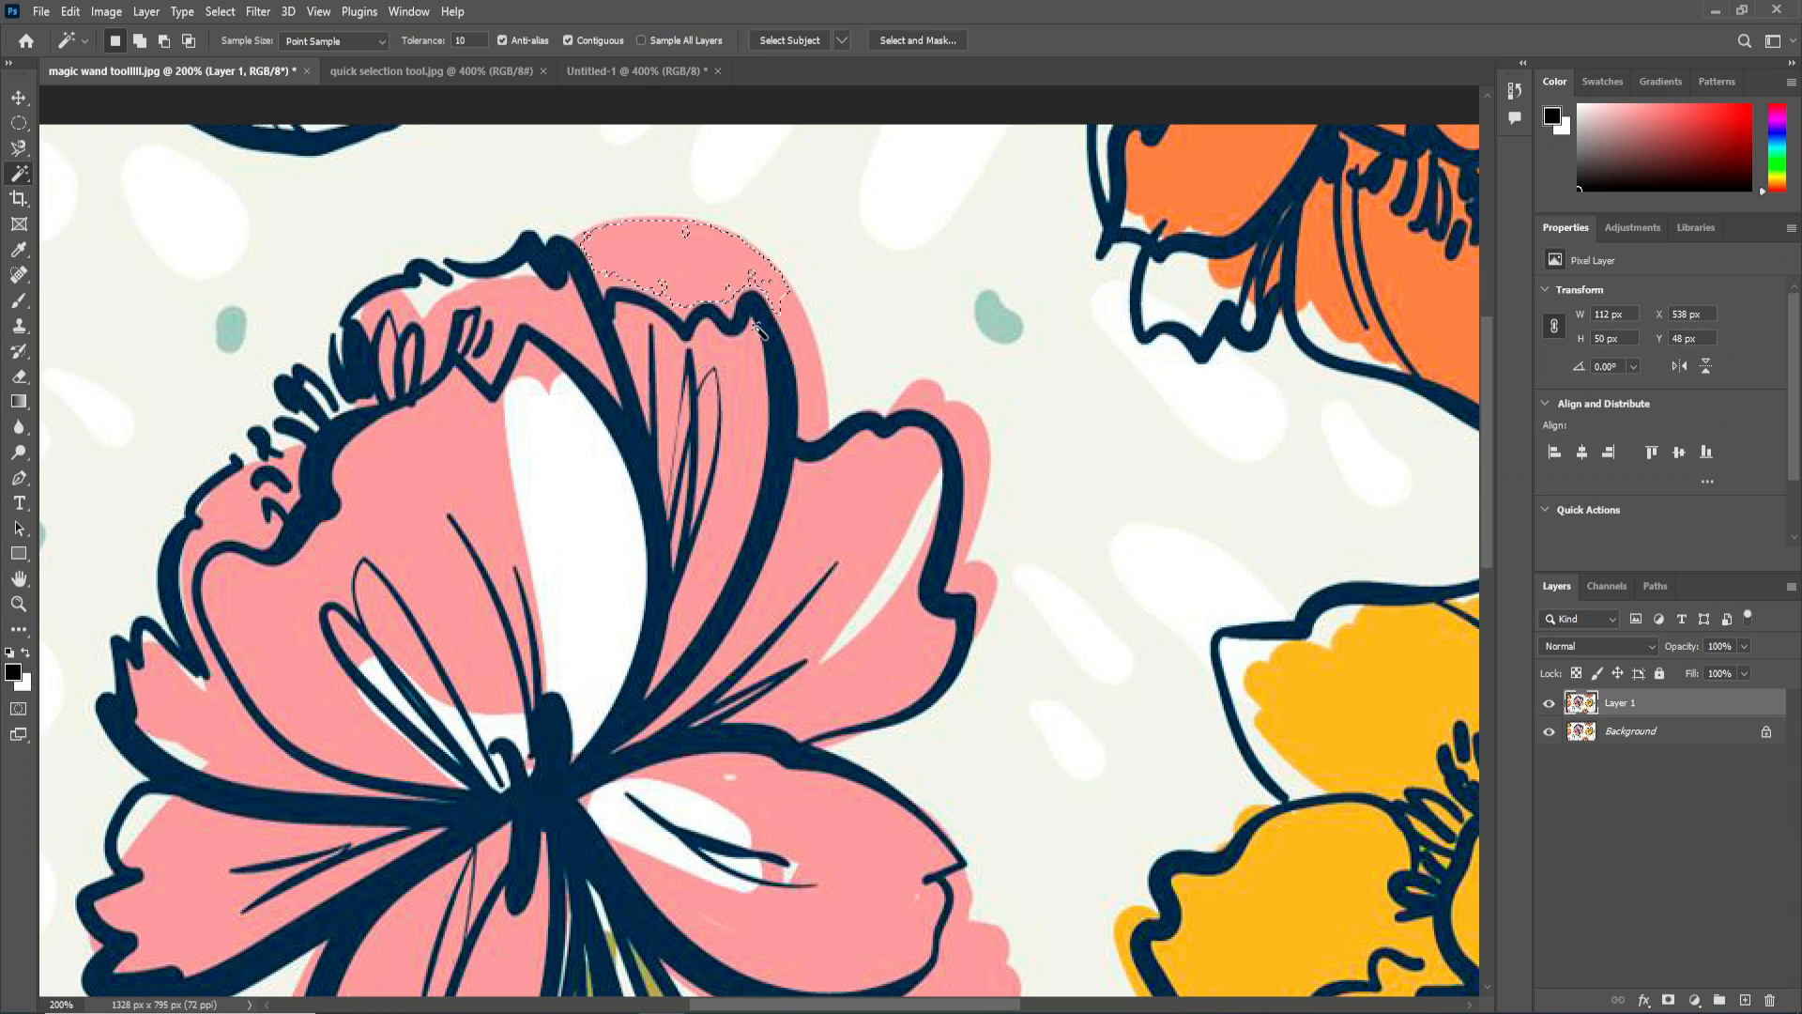
# Set the Magic Wand tolerance to 32, deselect, and reselect the pink area above the flower's upper petals.
pyautogui.scroll(1, 758, 329)
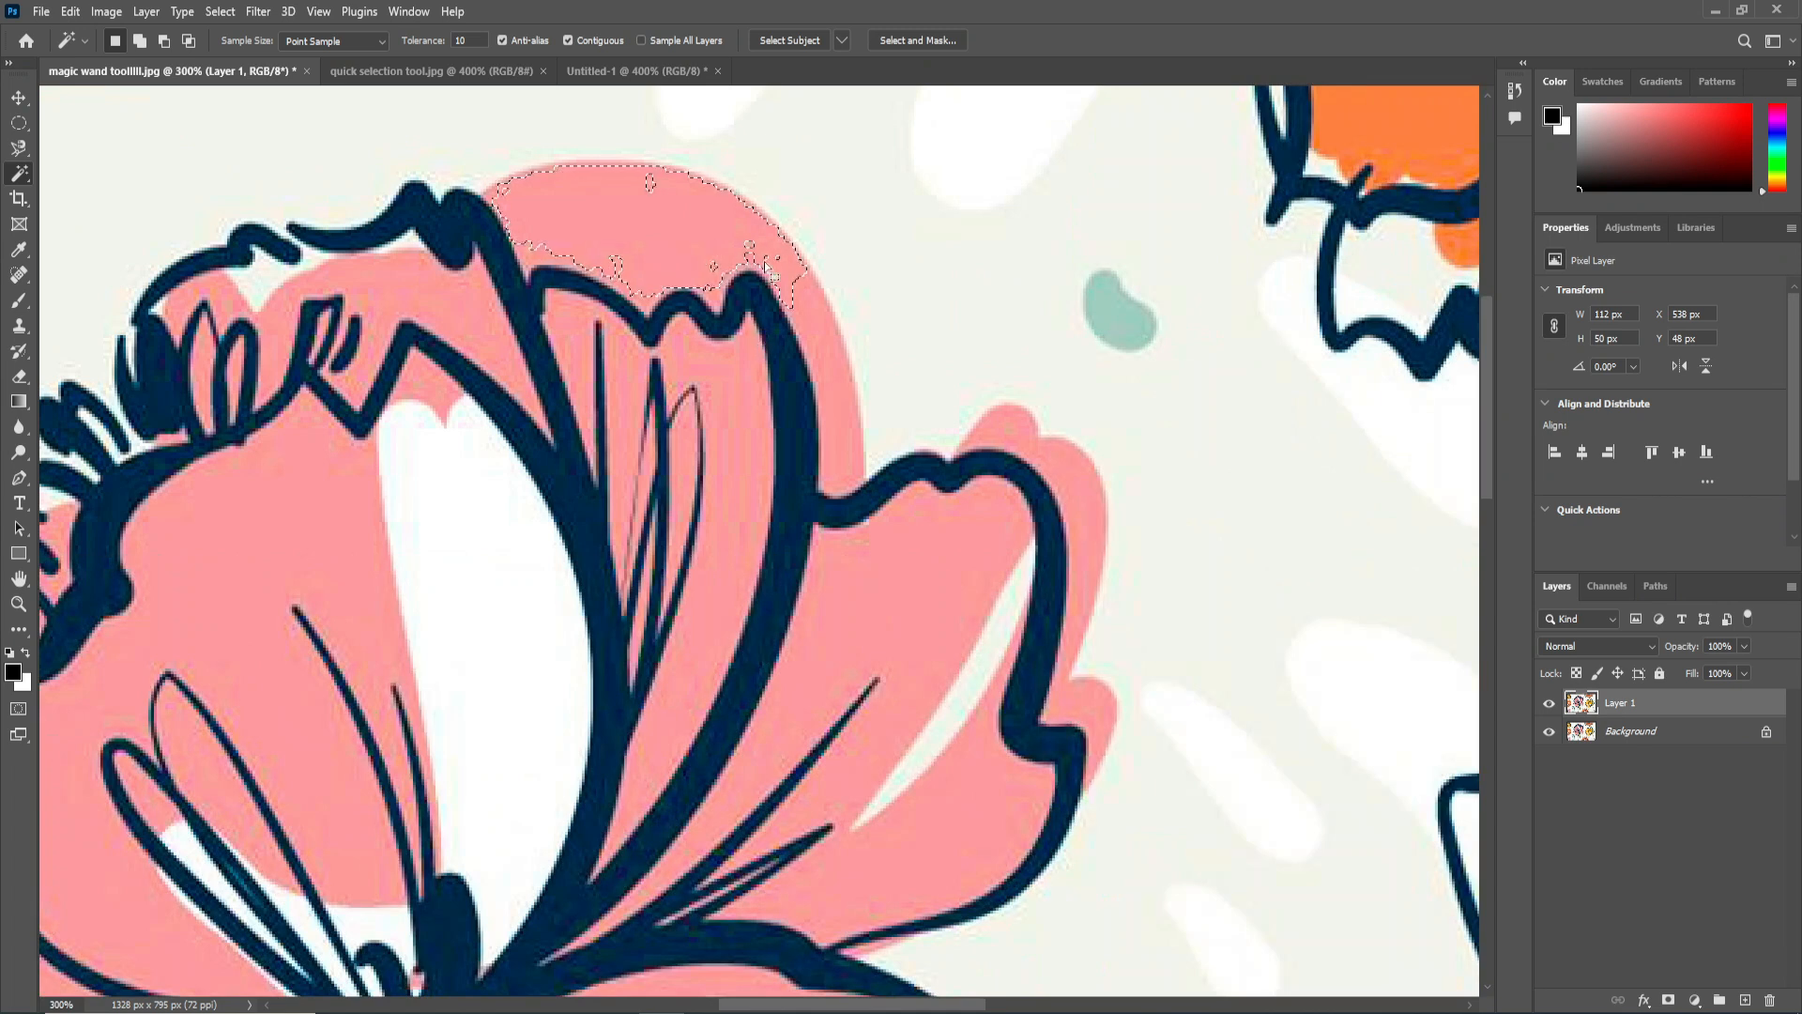
pyautogui.click(475, 40)
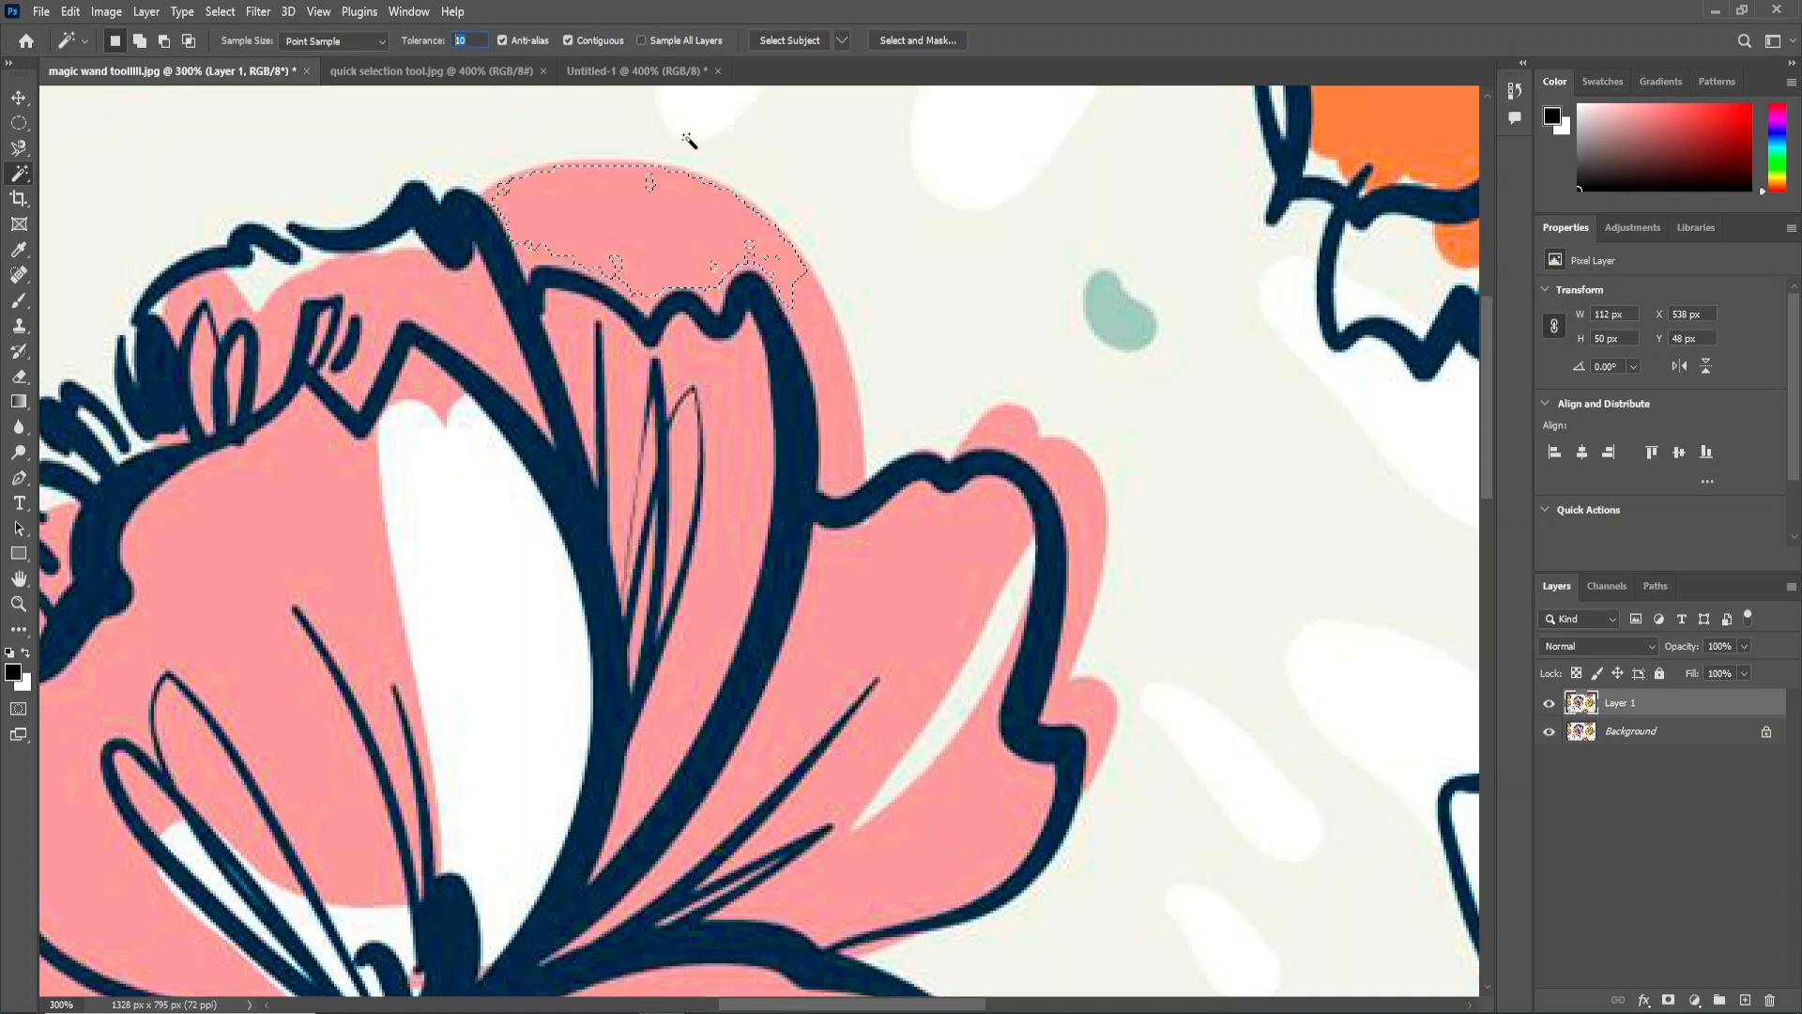
pyautogui.write('32')
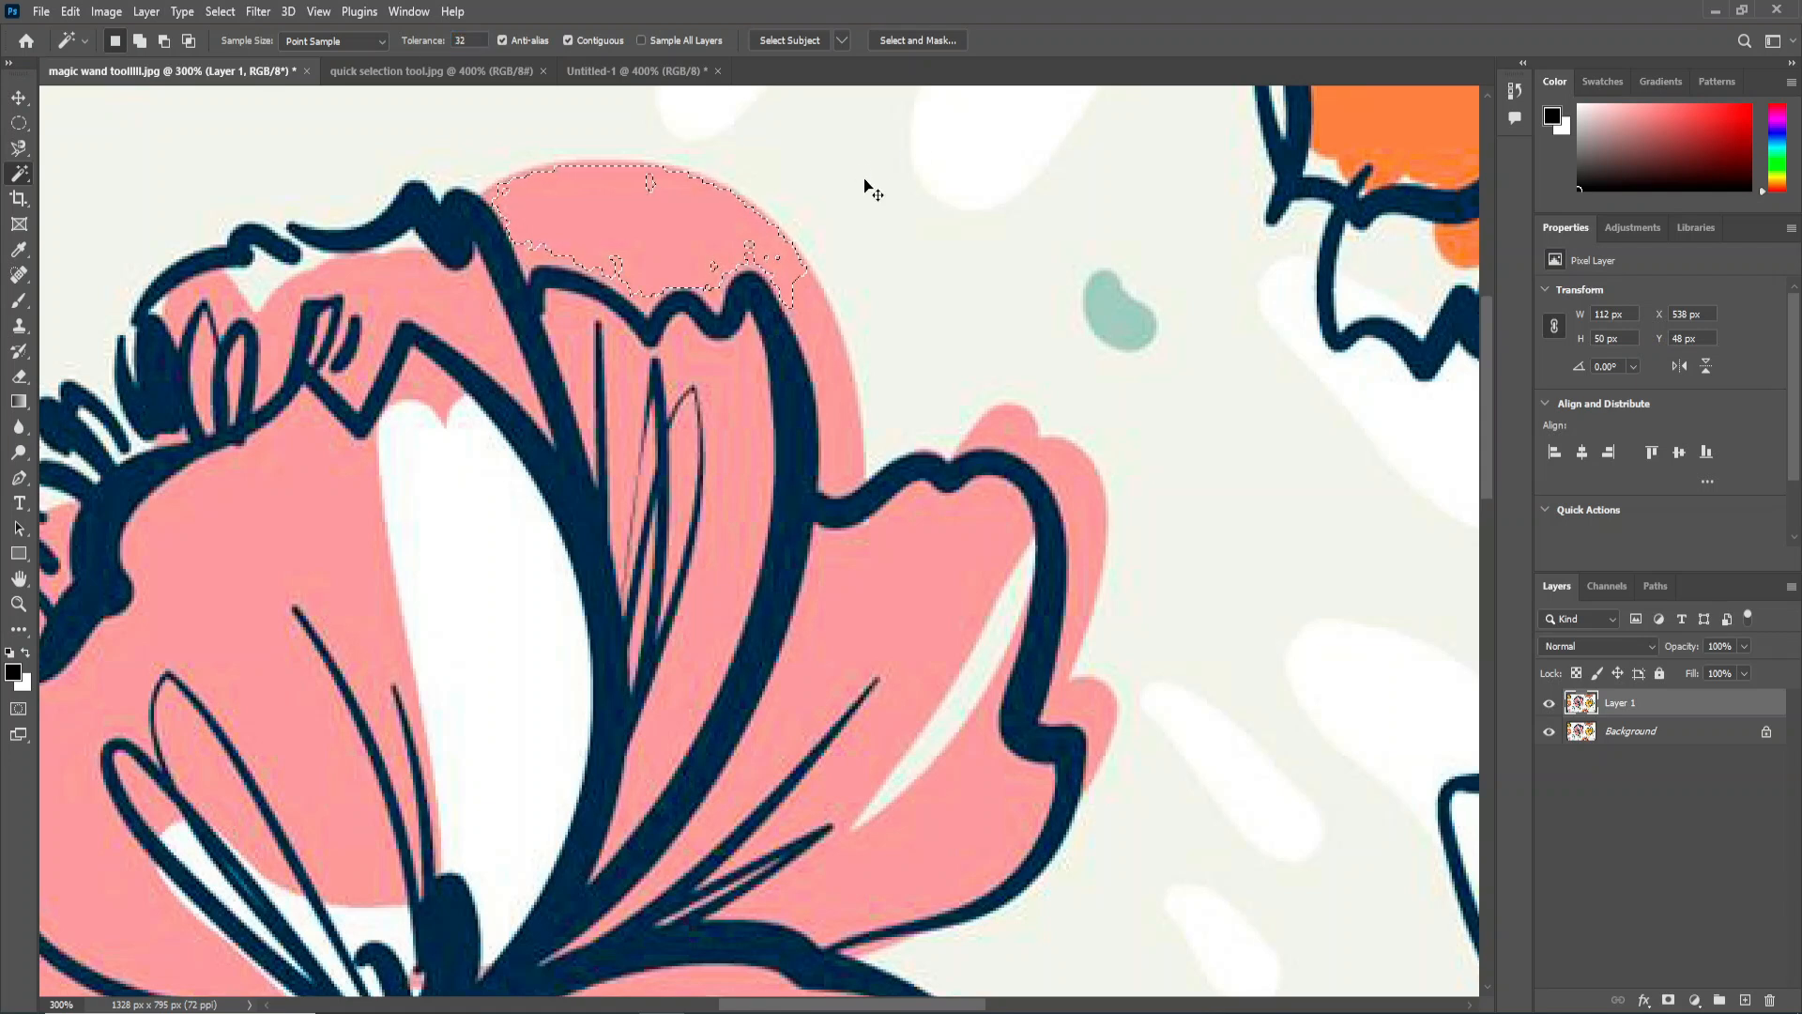
pyautogui.hotkey('ctrl', 'd')
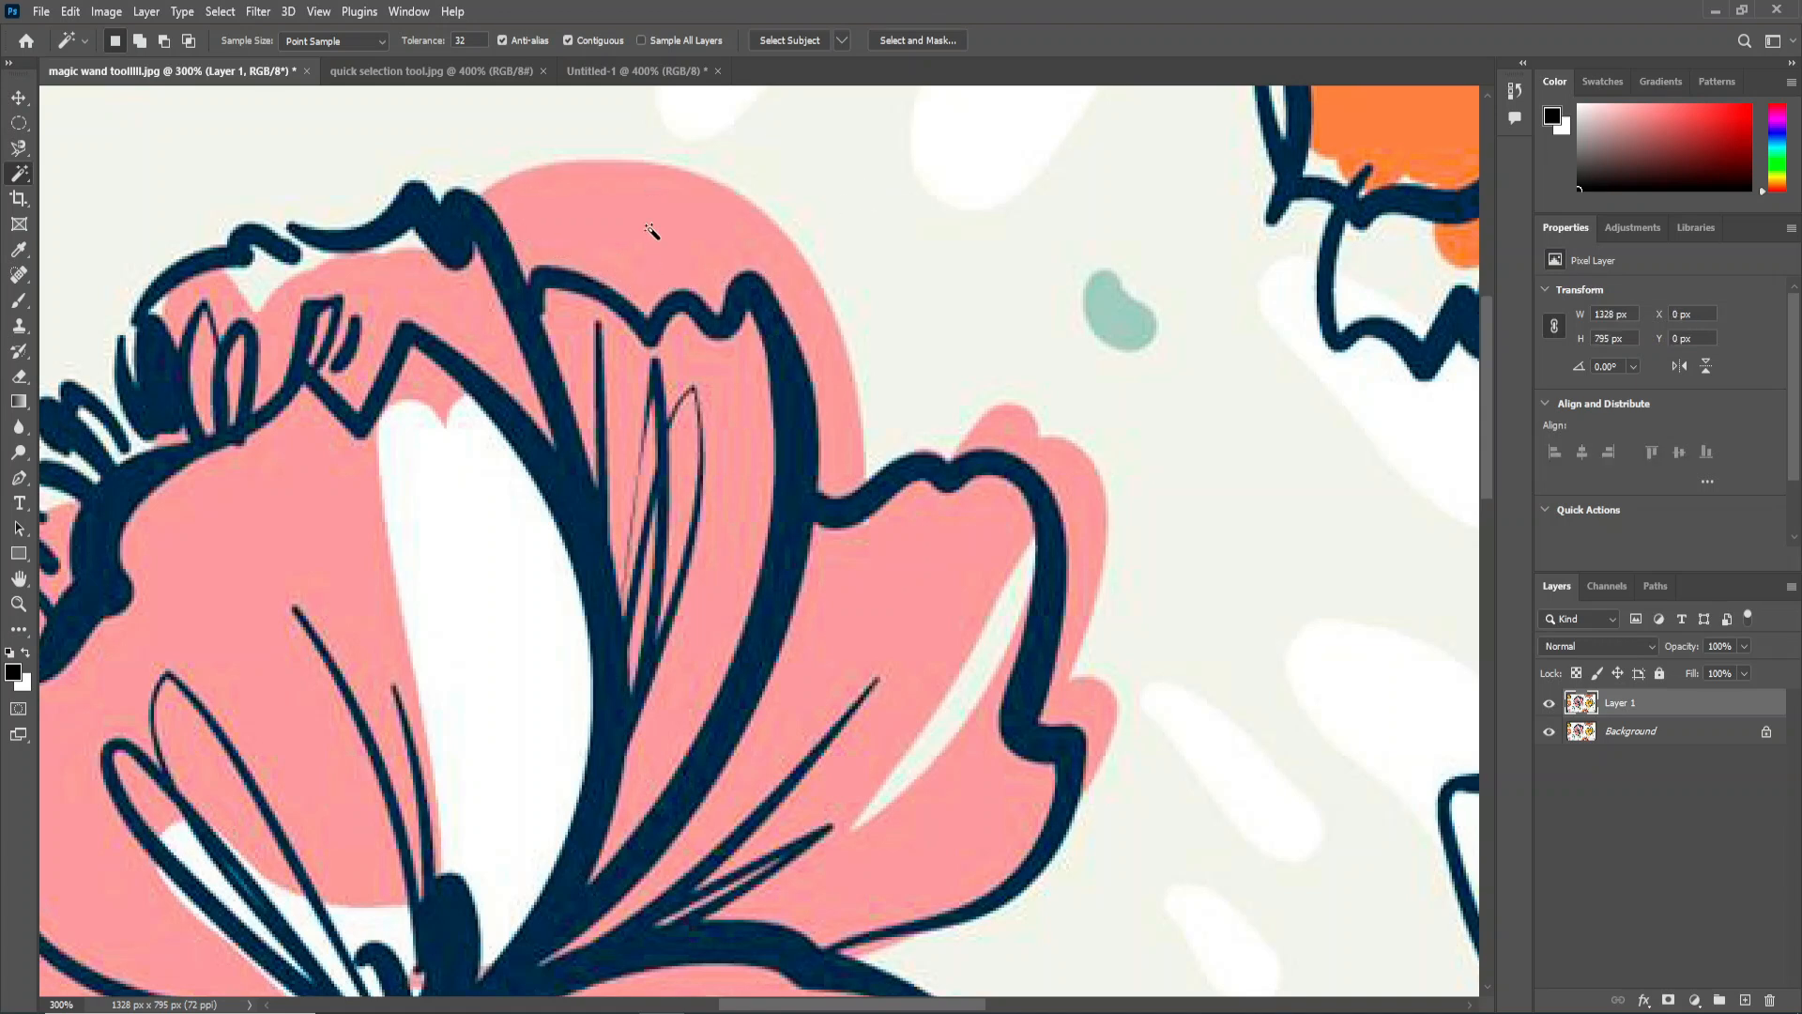
pyautogui.click(650, 229)
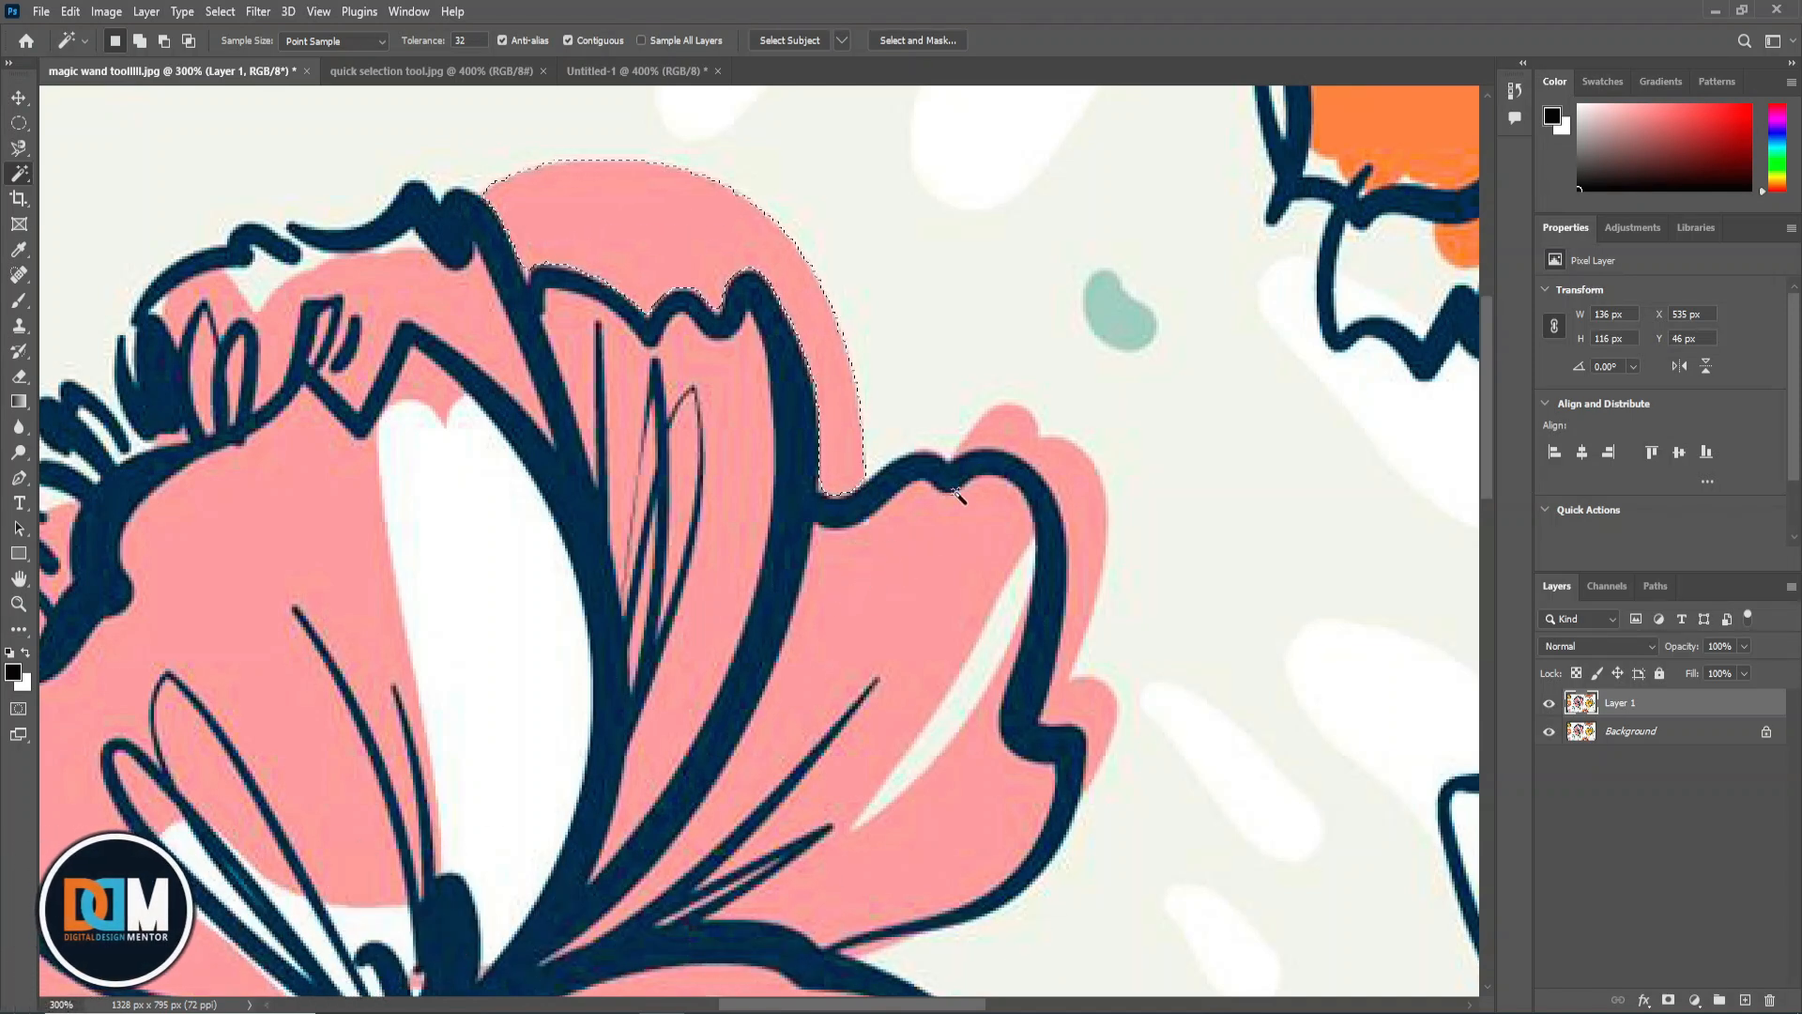
# Select individual petals of the large pink flower one after another with the Magic Wand, ending with the lower petal.
pyautogui.hotkey('ctrl', '-')
pyautogui.hotkey('ctrl', '-')
pyautogui.hotkey('ctrl', '-')
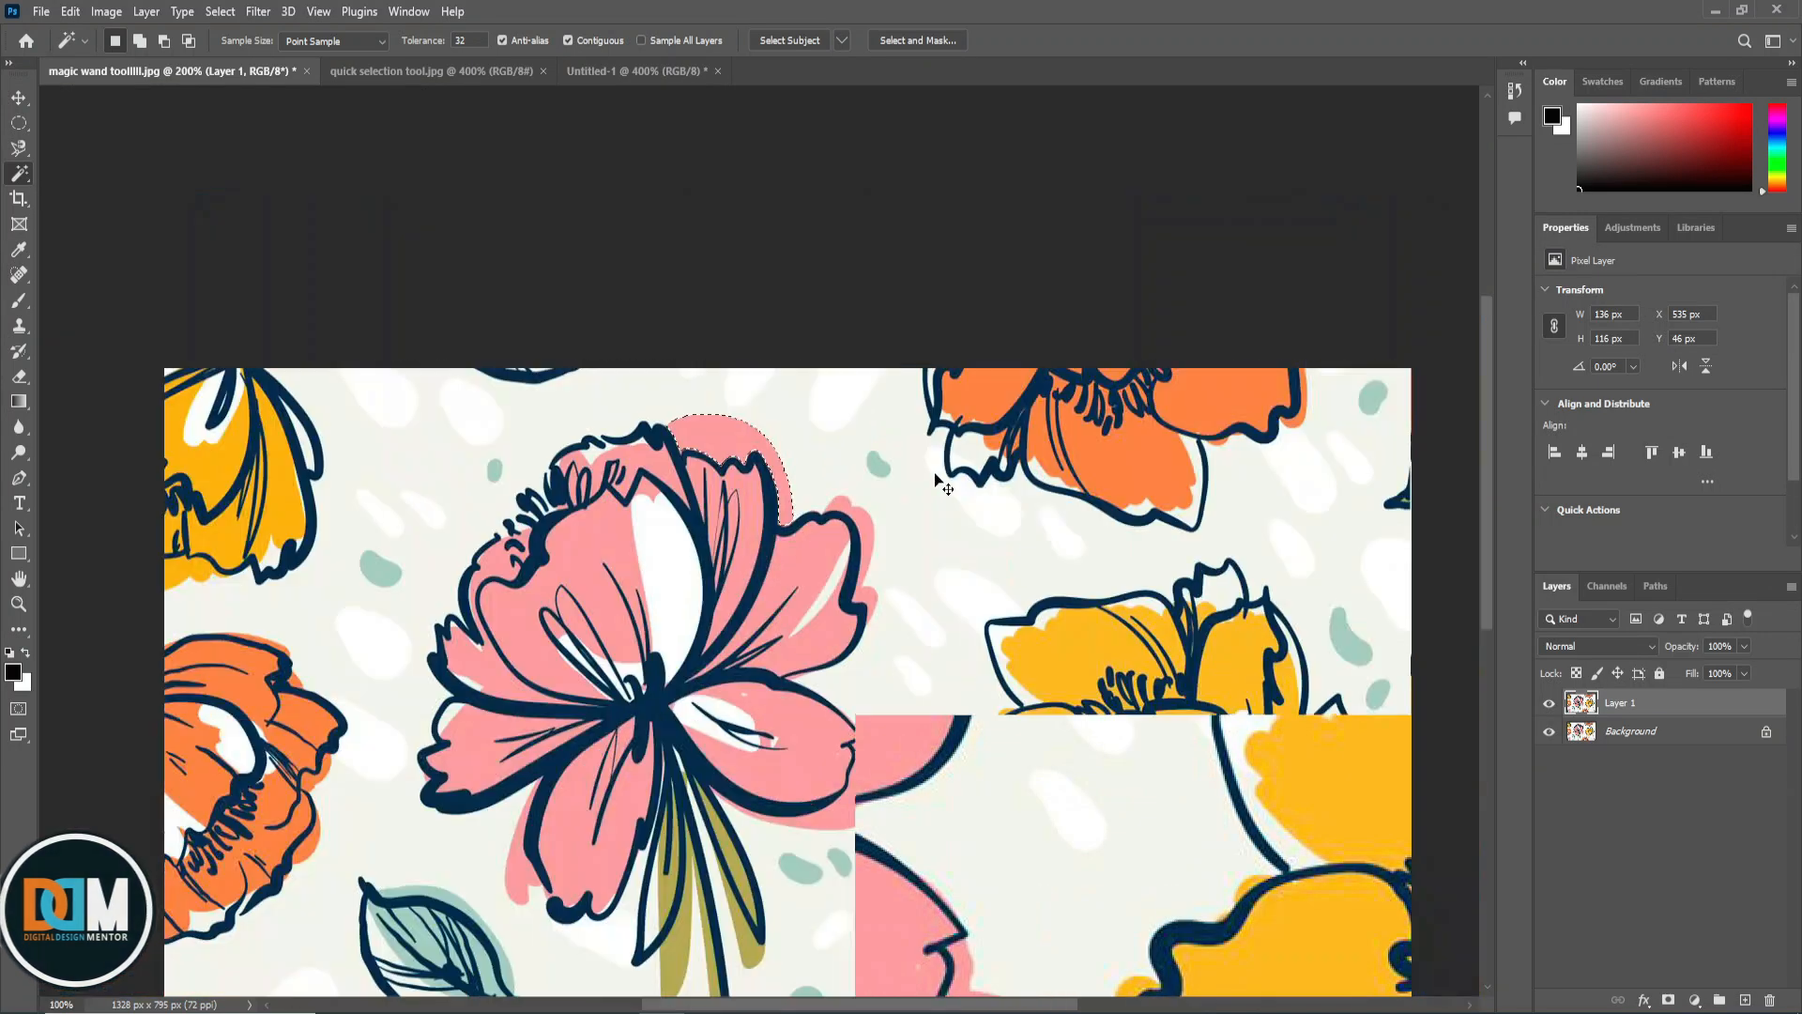
pyautogui.hotkey('ctrl', '+')
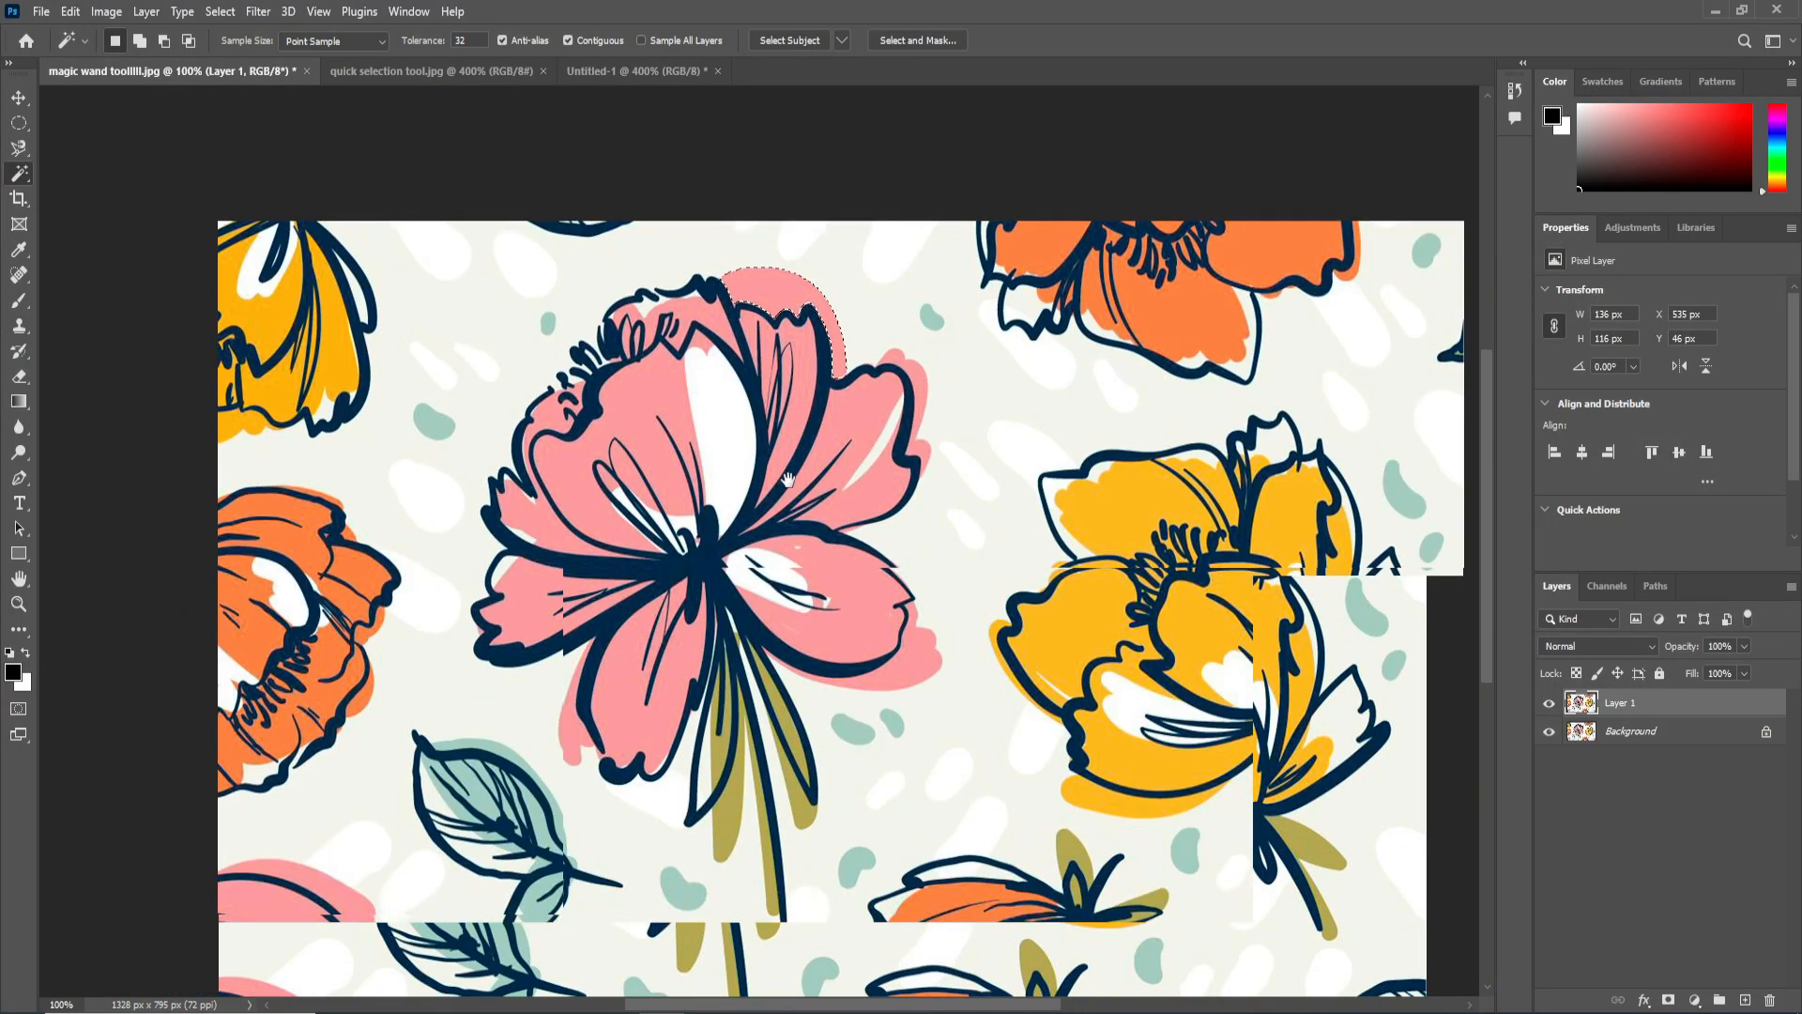
pyautogui.moveTo(791, 456); pyautogui.dragTo(841, 379)
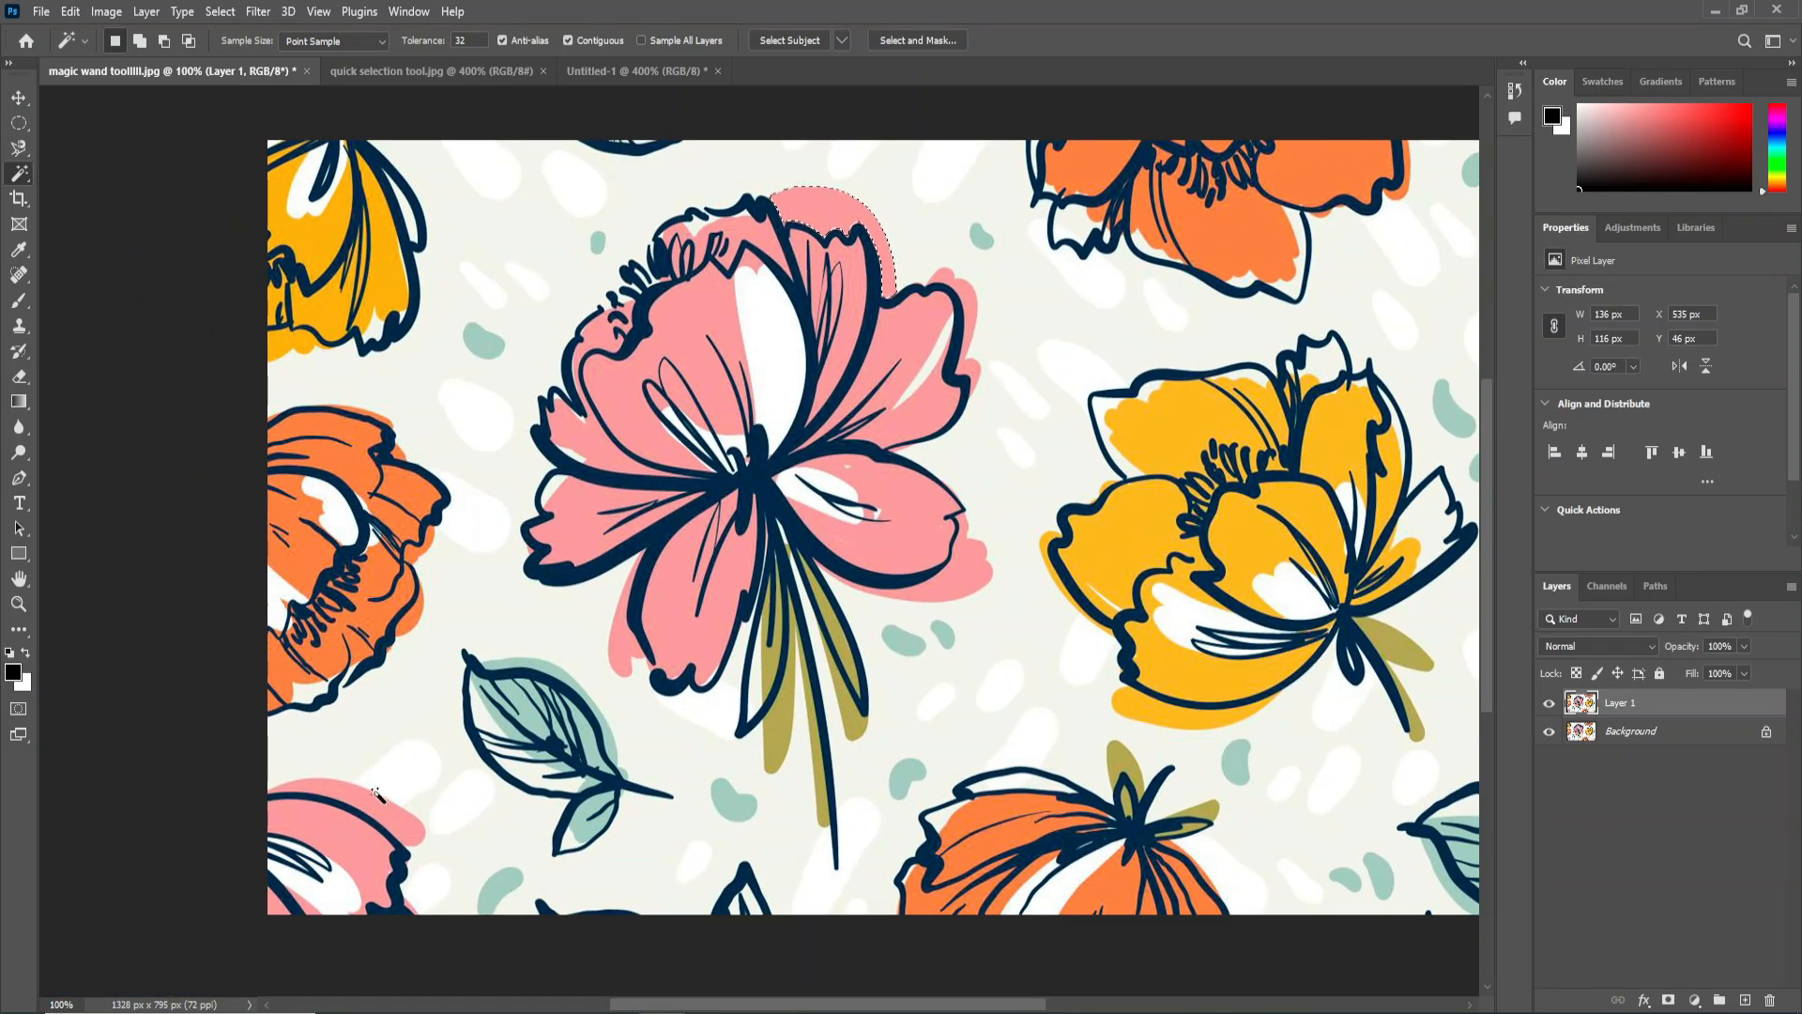
pyautogui.click(706, 322)
pyautogui.click(912, 511)
pyautogui.scroll(1, 912, 513)
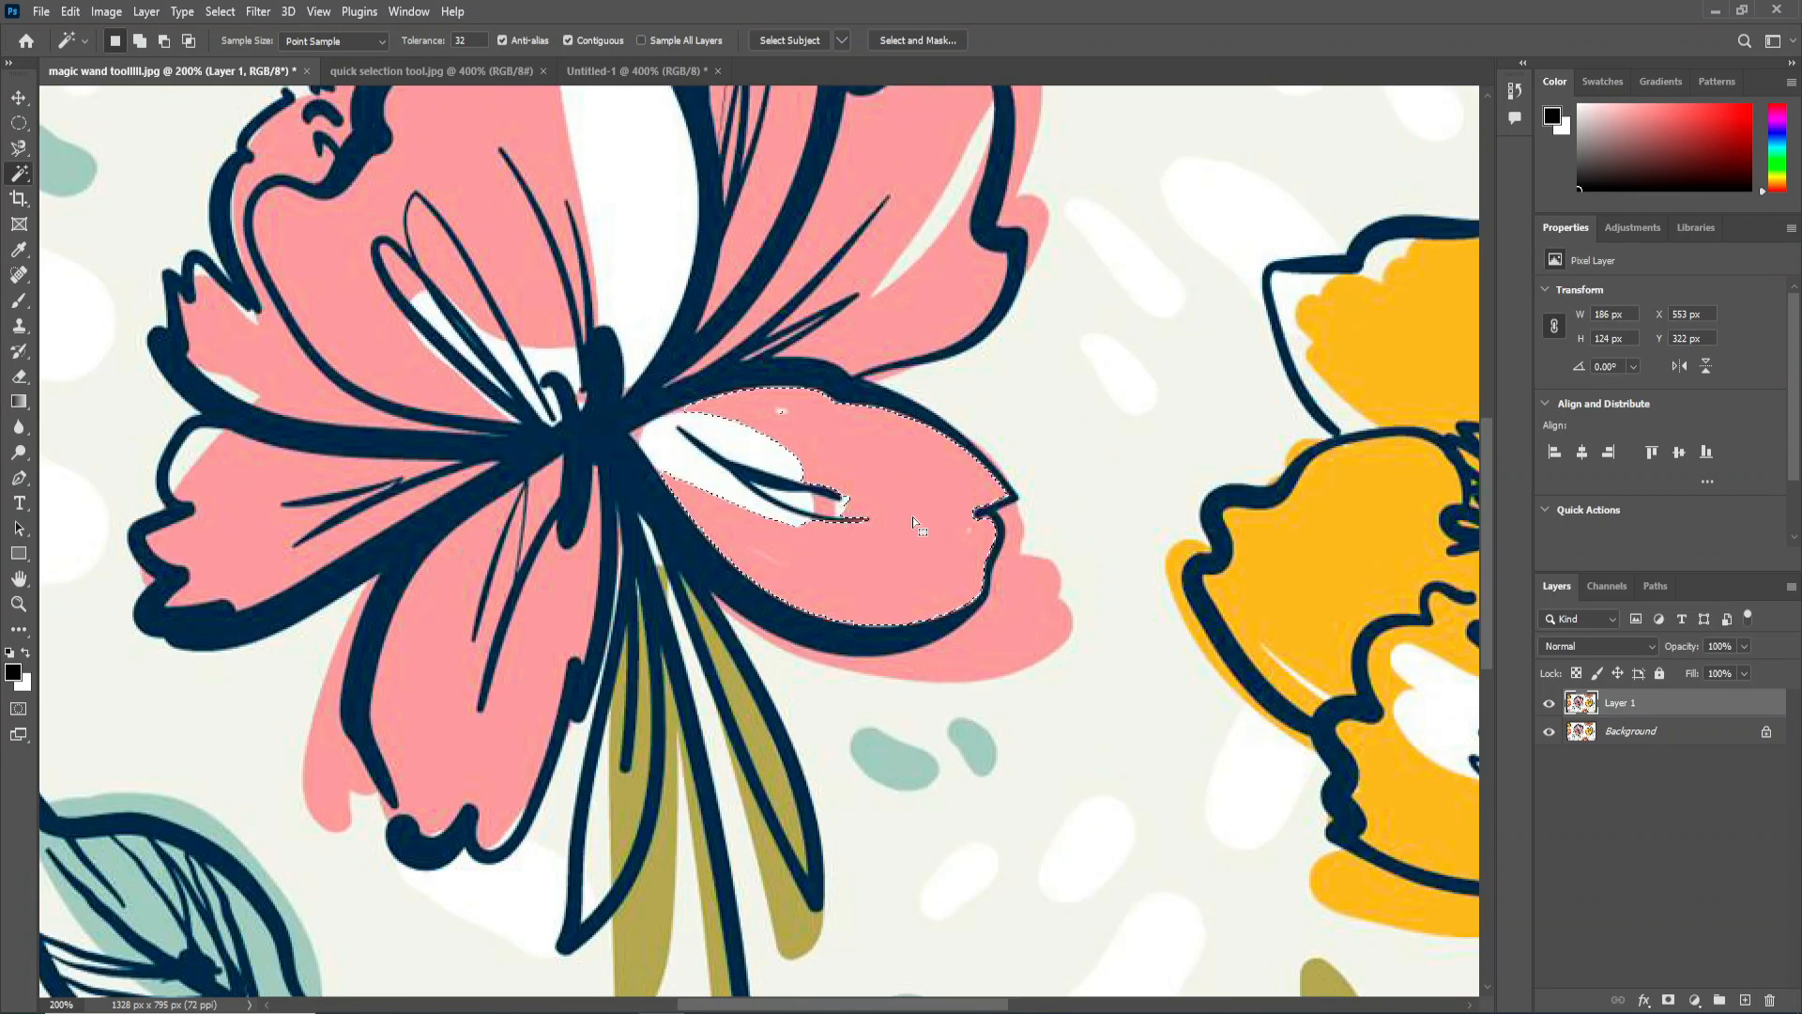
pyautogui.click(445, 667)
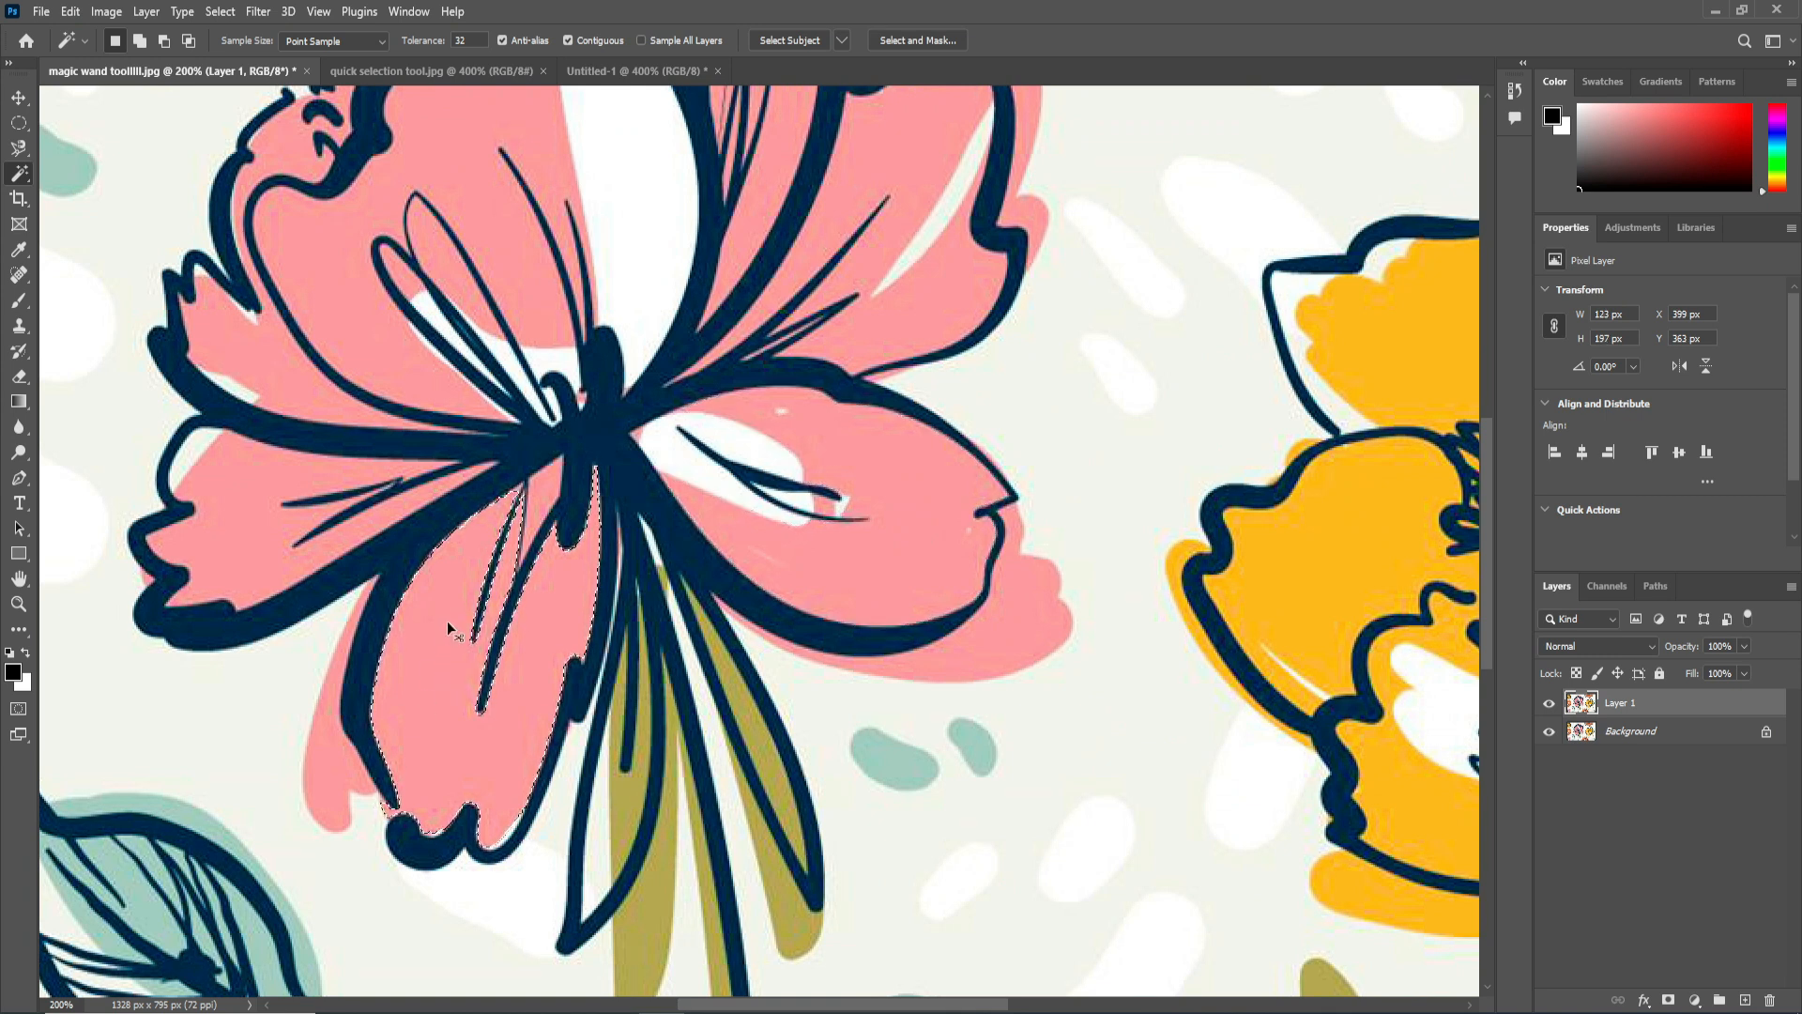
# Turn off Contiguous, clear the selection, and select the pink color throughout the image with the Magic Wand.
pyautogui.scroll(-1, 447, 621)
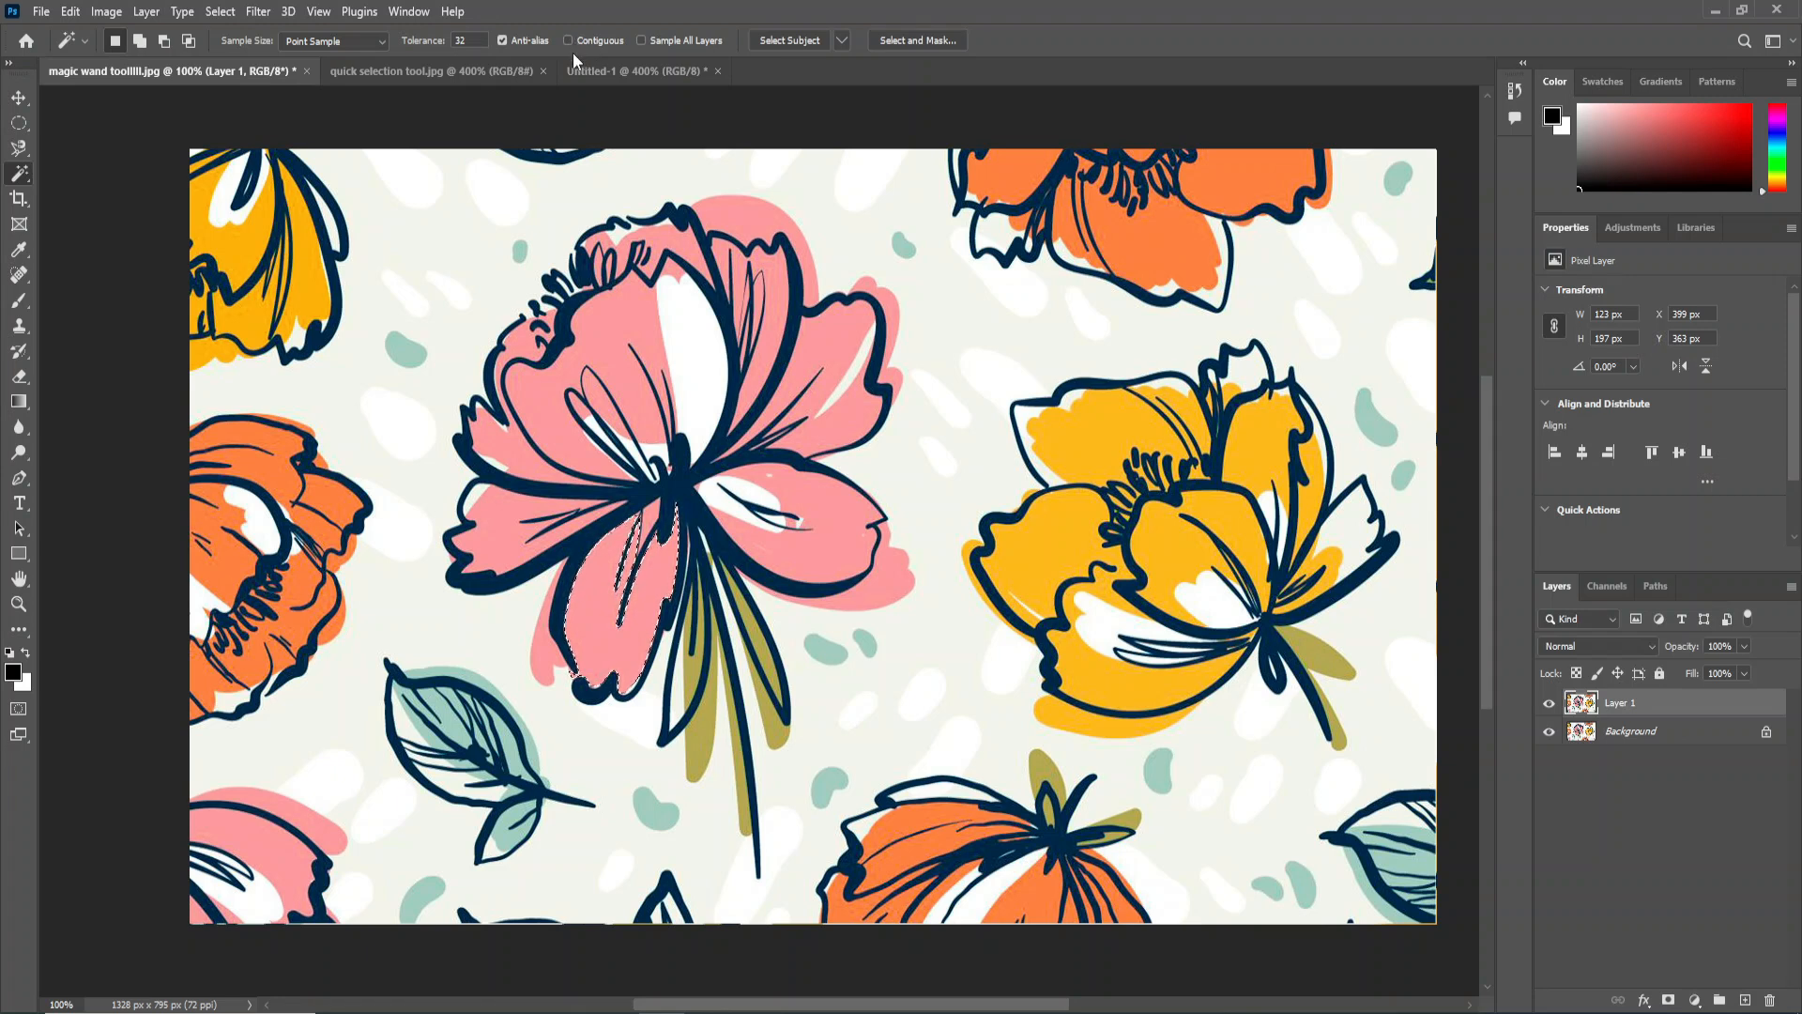
pyautogui.hotkey('ctrl', 'd')
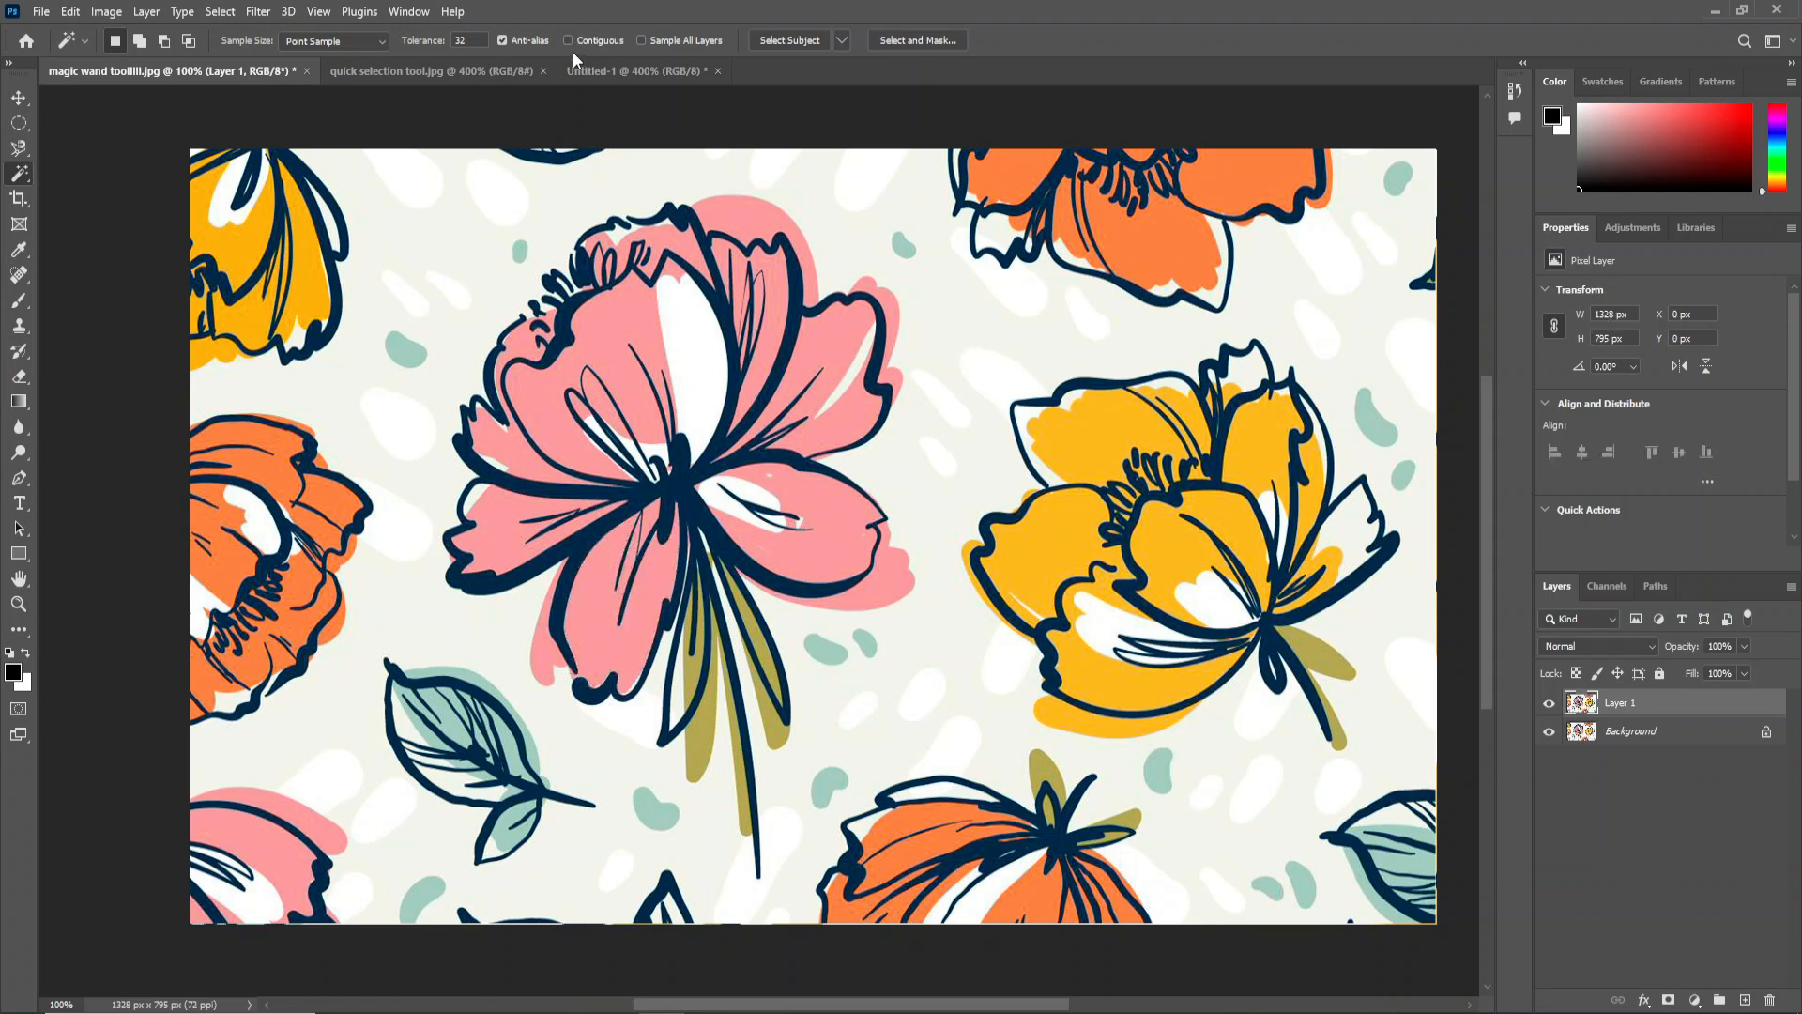
pyautogui.click(625, 317)
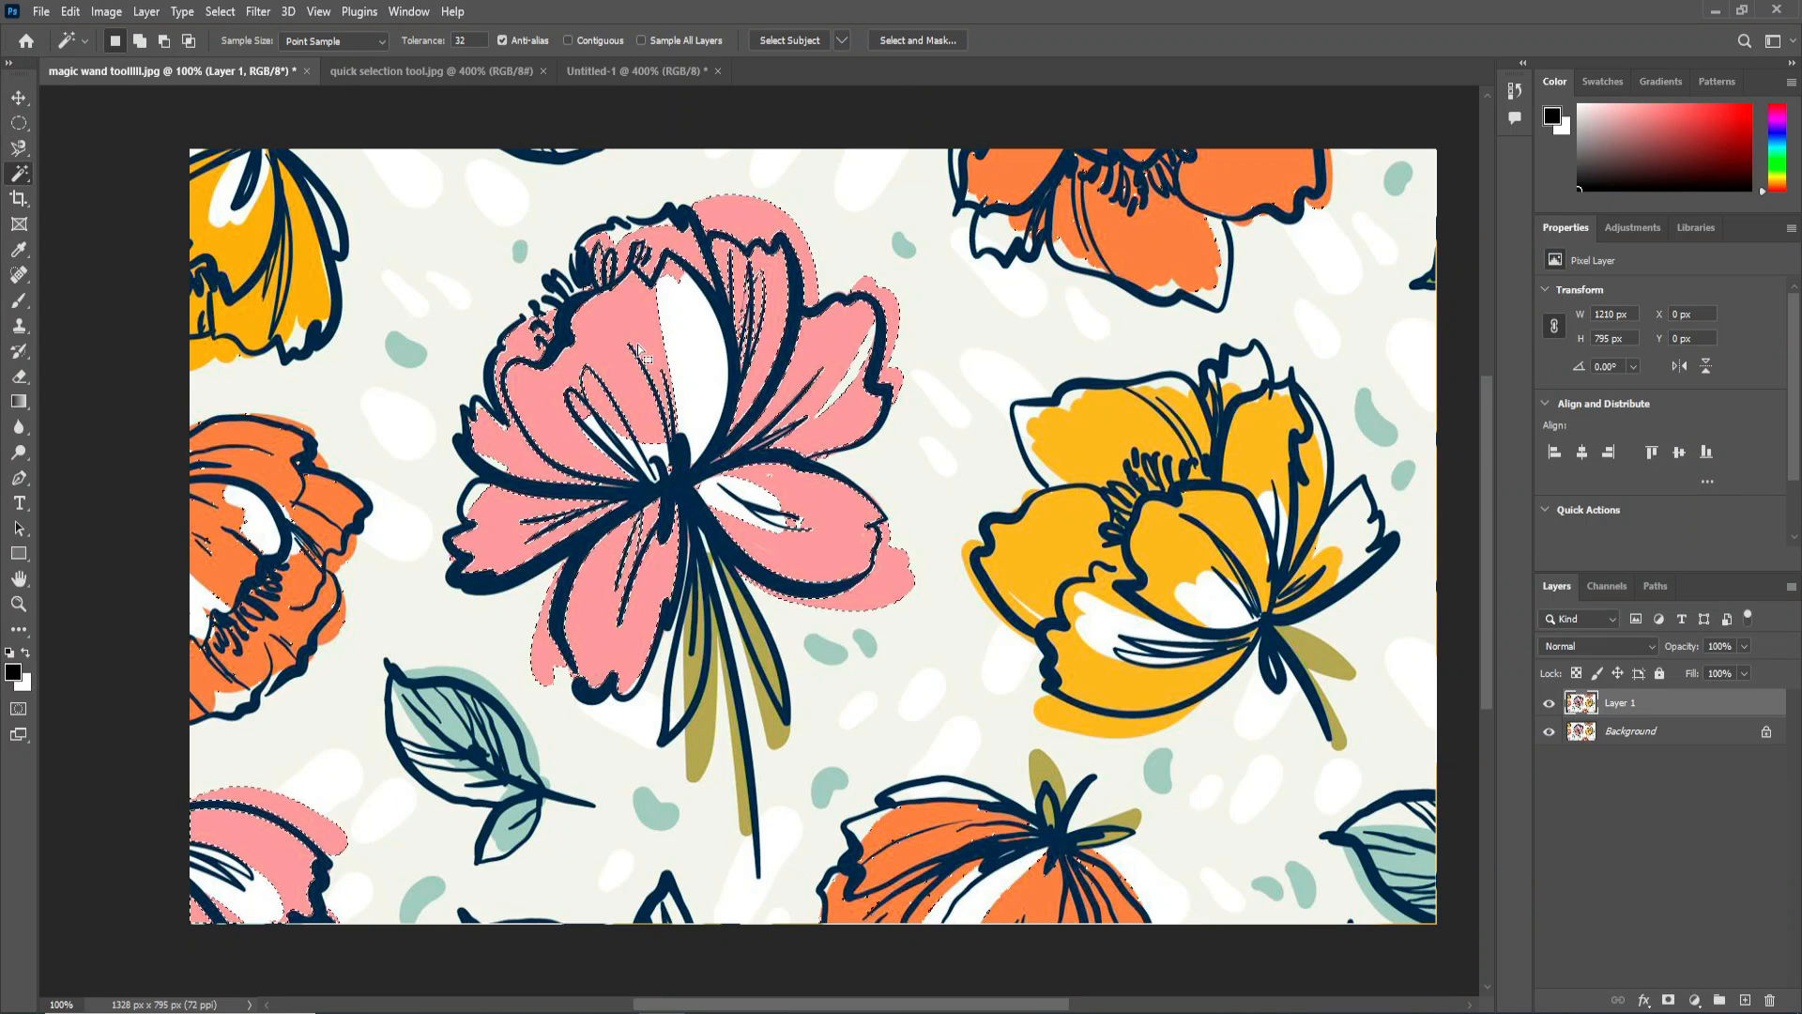
# Examine the selection outlines on the pink flowers and the orange flower at the image's left edge for stray selected areas.
pyautogui.scroll(1, 295, 794)
pyautogui.moveTo(376, 751); pyautogui.dragTo(515, 595)
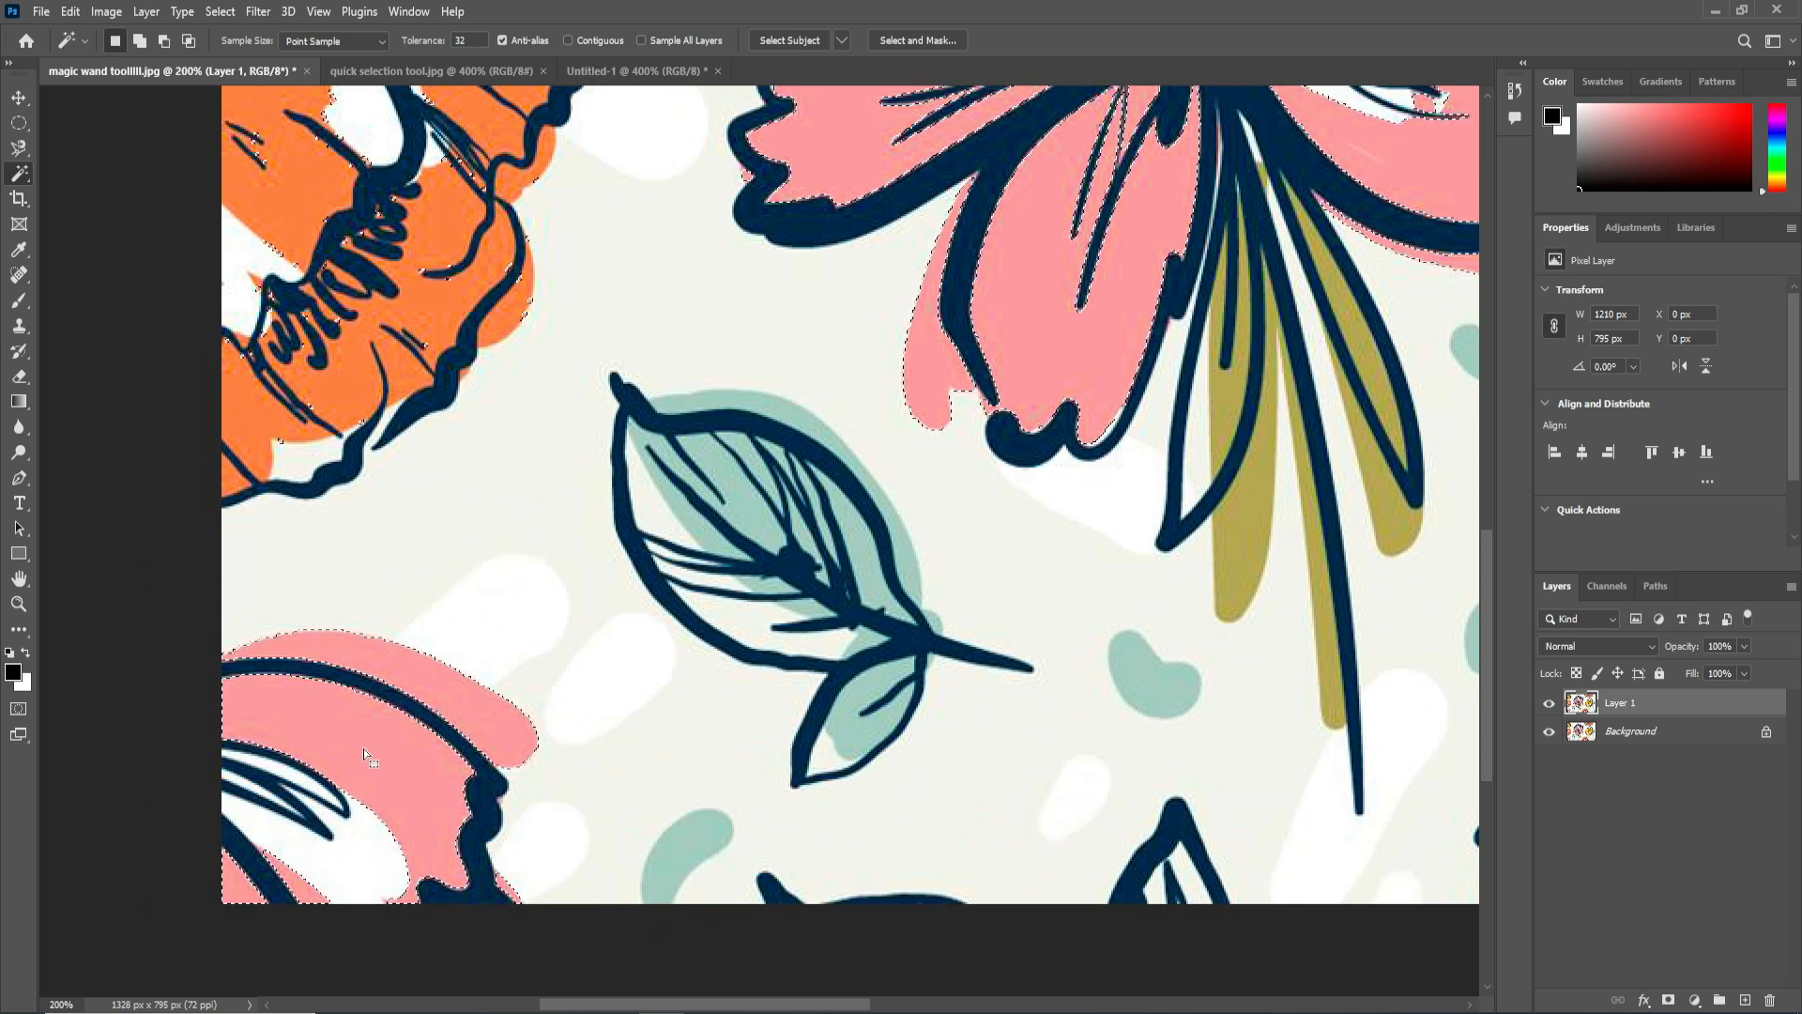
pyautogui.moveTo(853, 428); pyautogui.dragTo(679, 660)
pyautogui.moveTo(980, 104); pyautogui.dragTo(1031, 216)
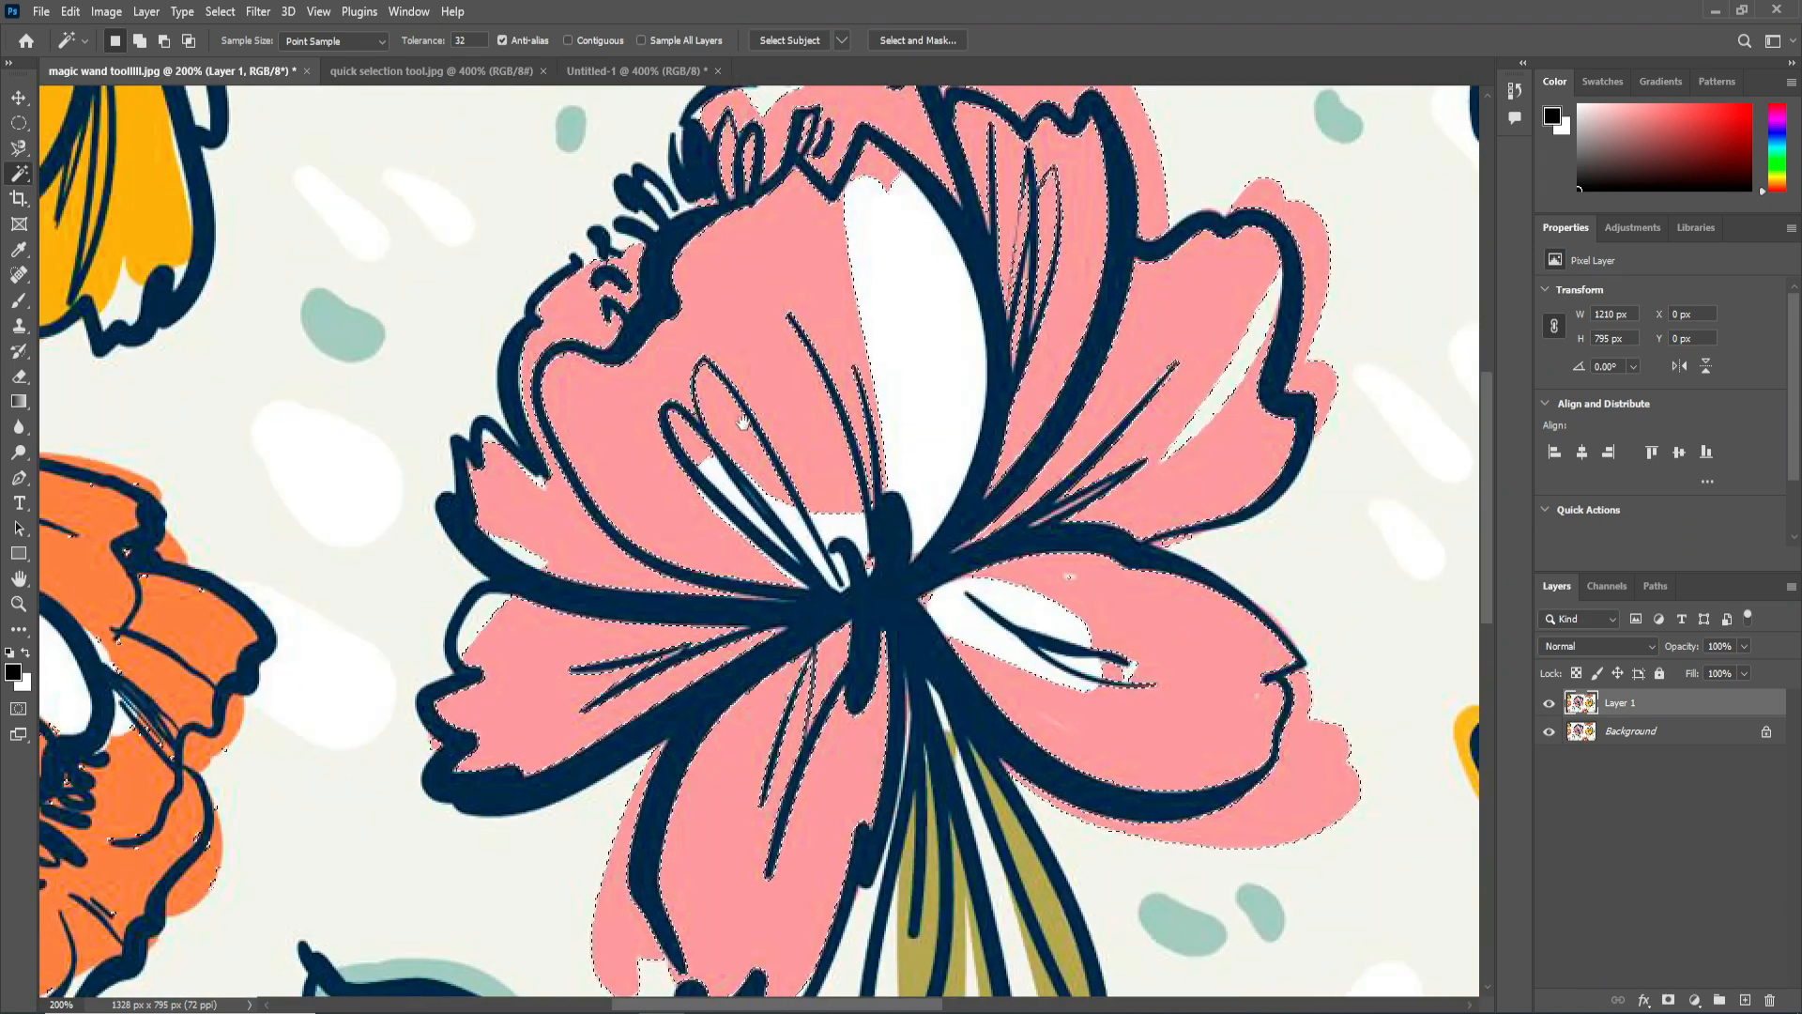
pyautogui.moveTo(553, 510); pyautogui.dragTo(985, 360)
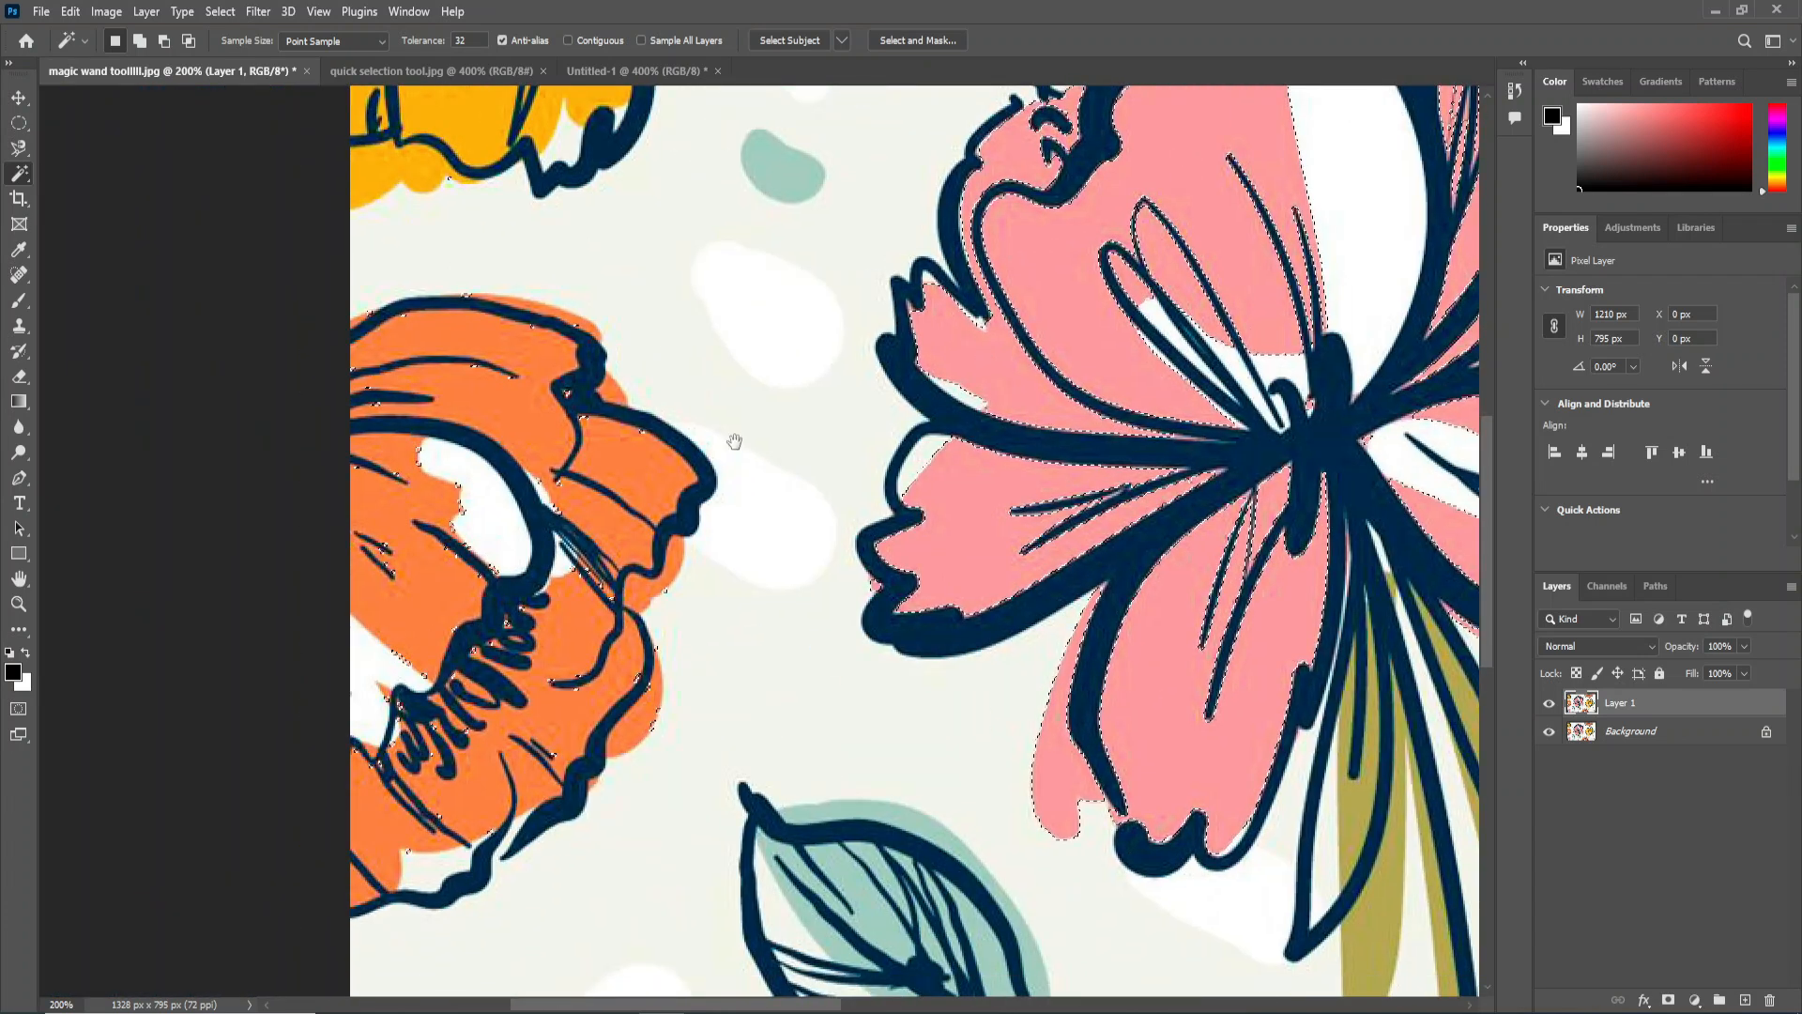
pyautogui.scroll(1, 491, 535)
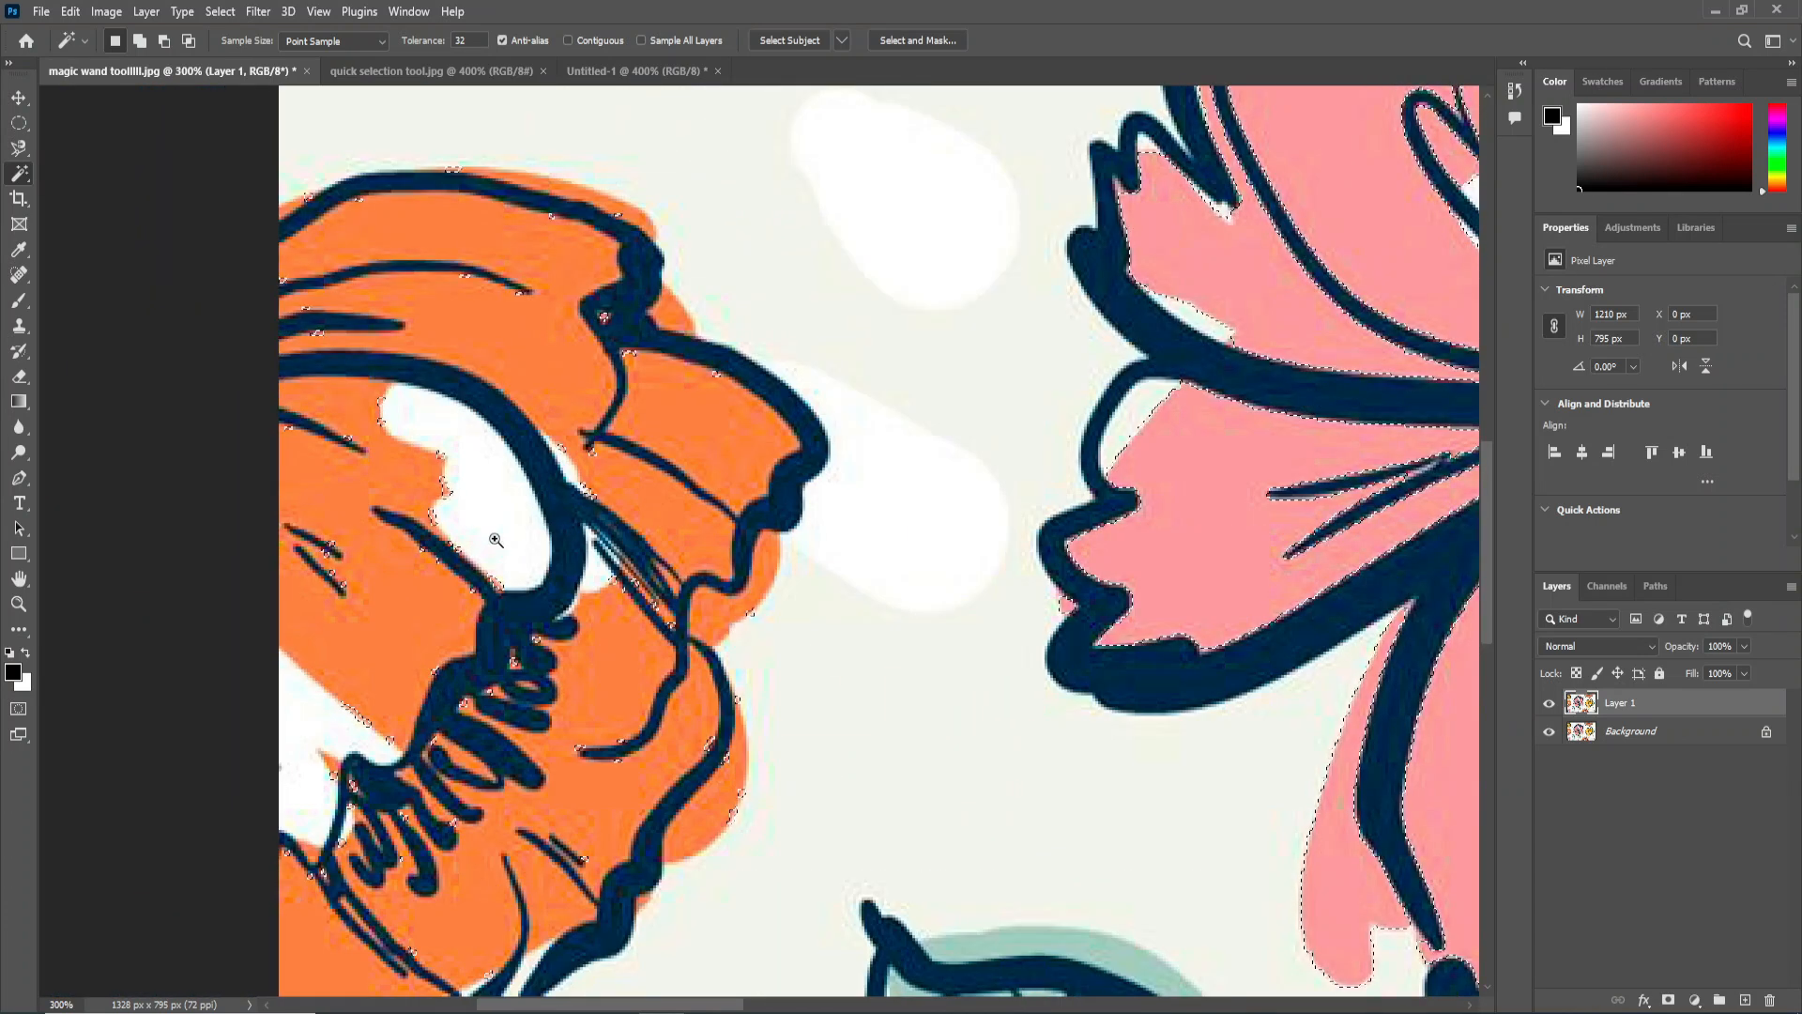
pyautogui.scroll(1, 610, 488)
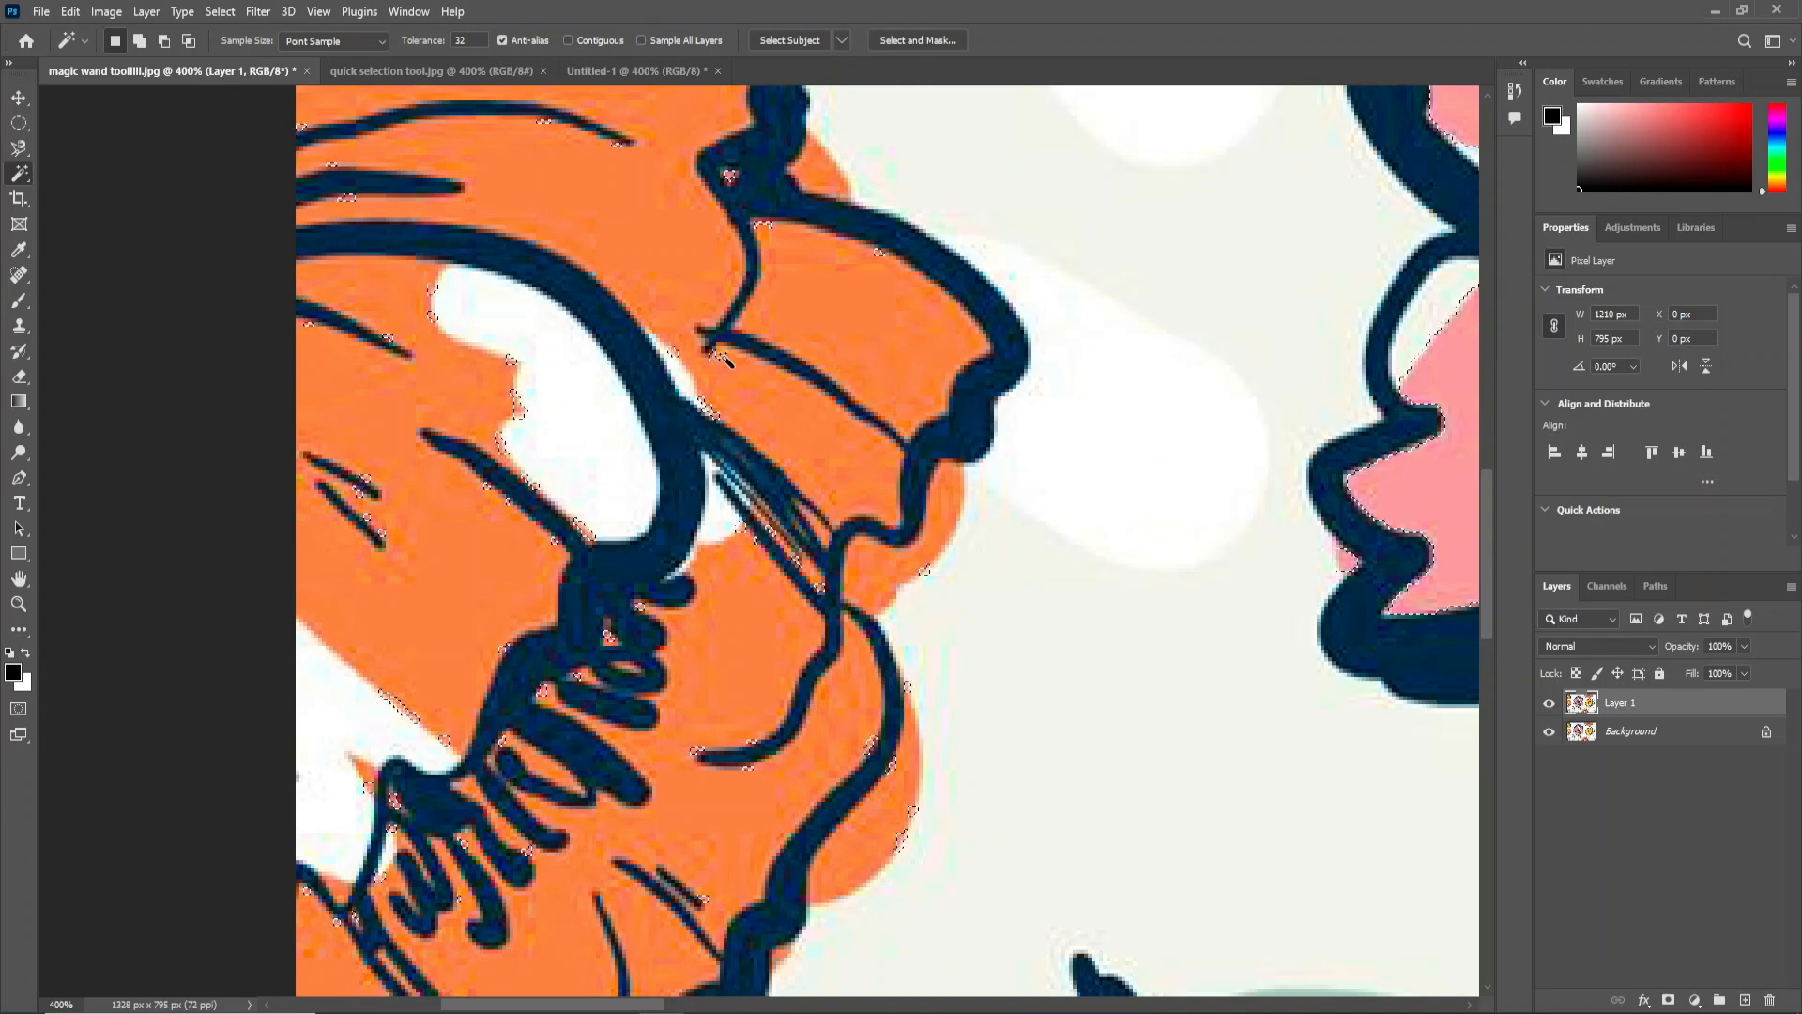
pyautogui.scroll(1, 718, 374)
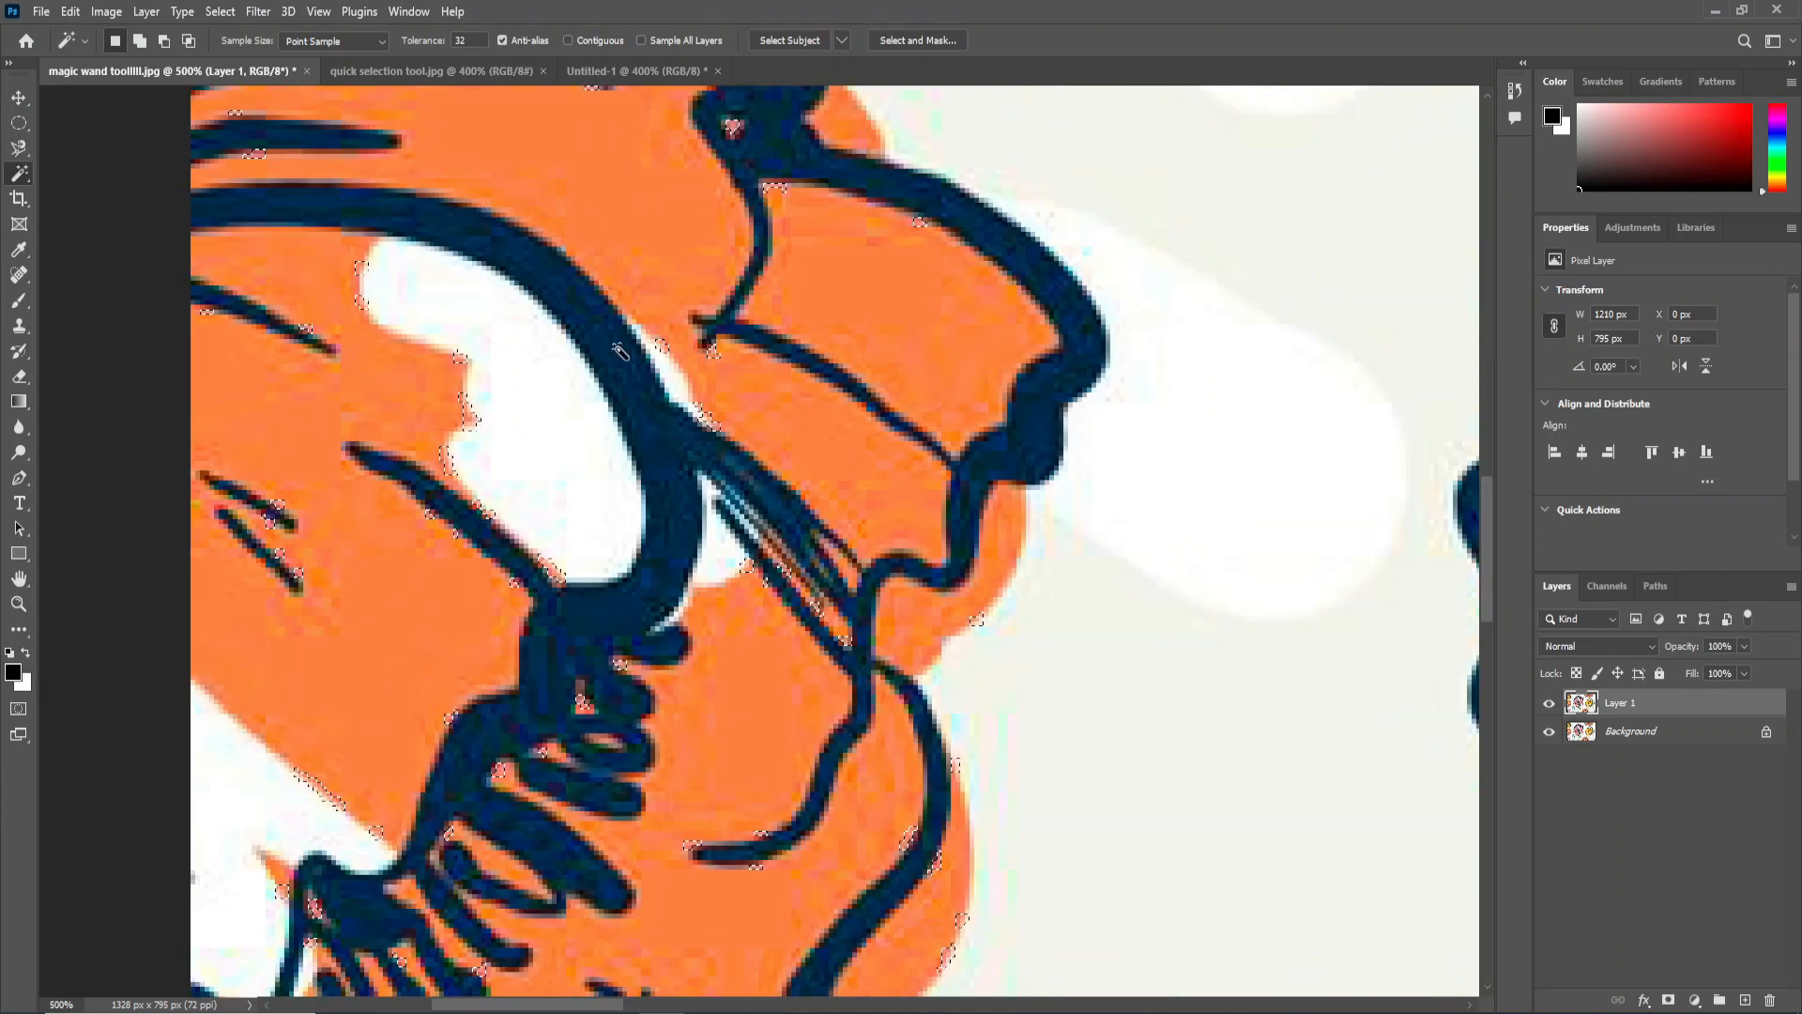
pyautogui.scroll(-5, 435, 362)
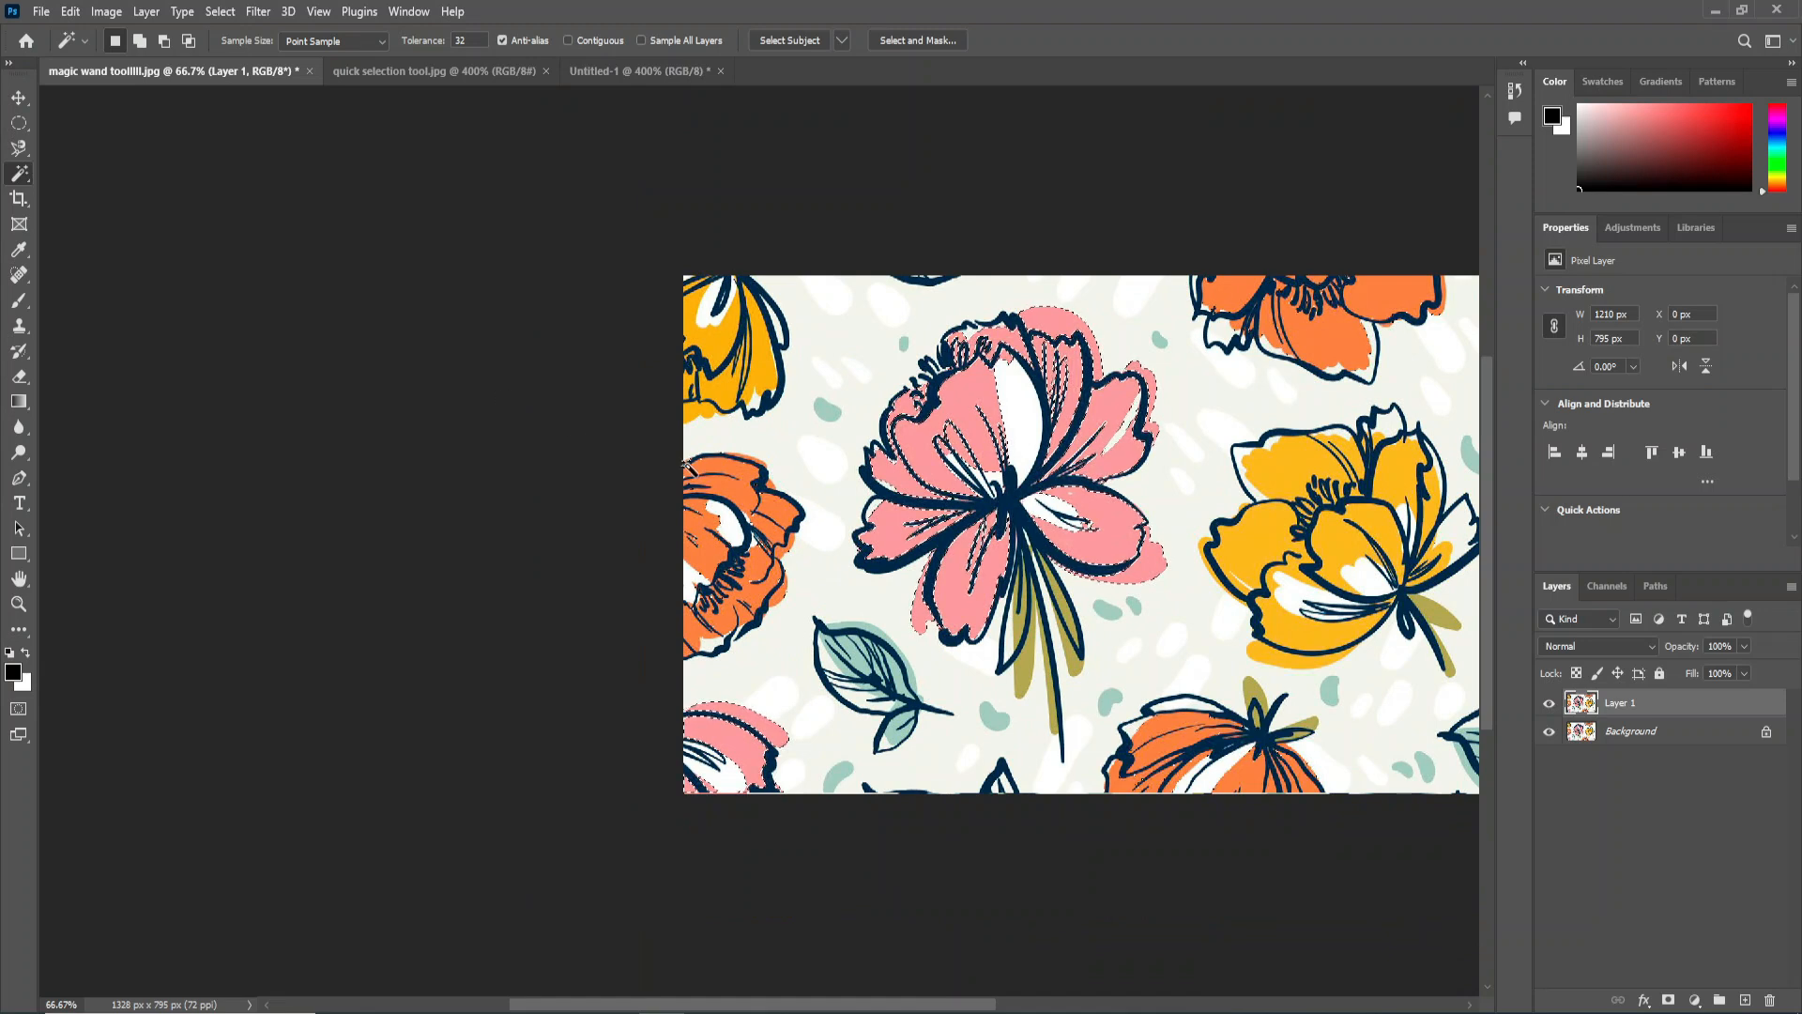
pyautogui.scroll(1, 822, 485)
pyautogui.moveTo(822, 485); pyautogui.dragTo(812, 418)
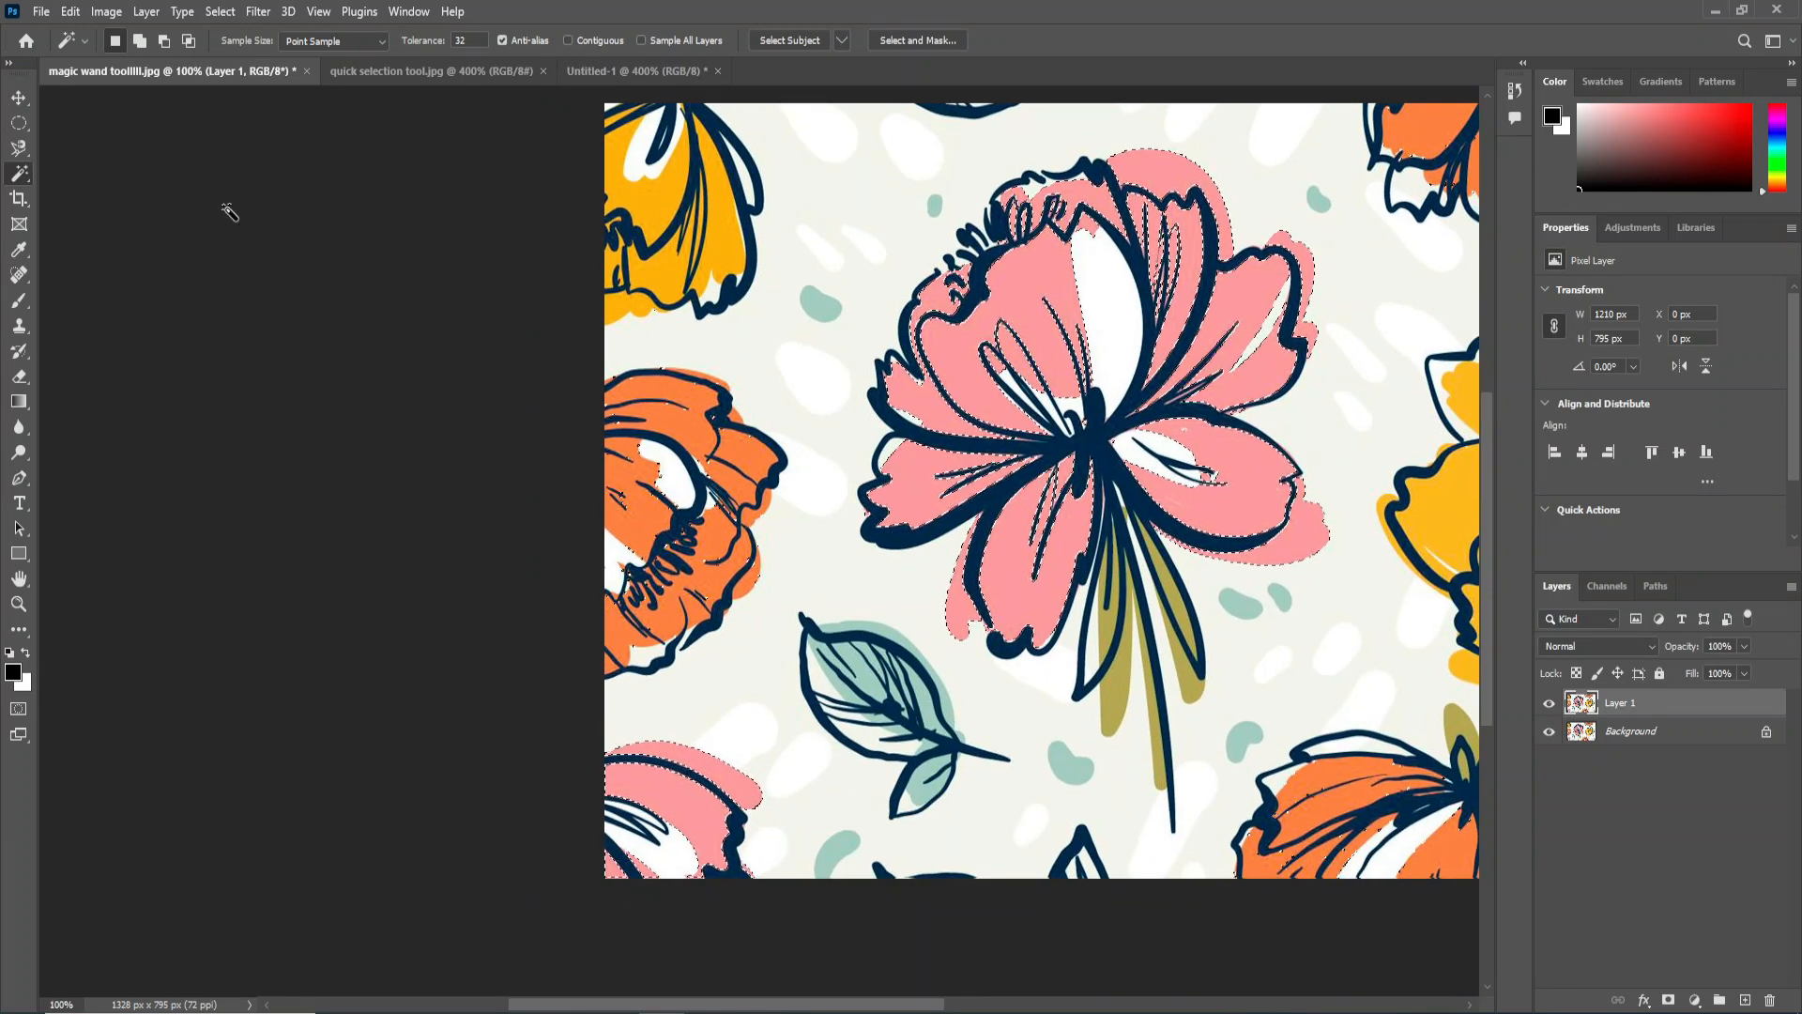
# Subtract the stray selected areas on the orange flower at the image's left edge from the selection with the Rectangular Marquee Tool.
pyautogui.click(19, 124)
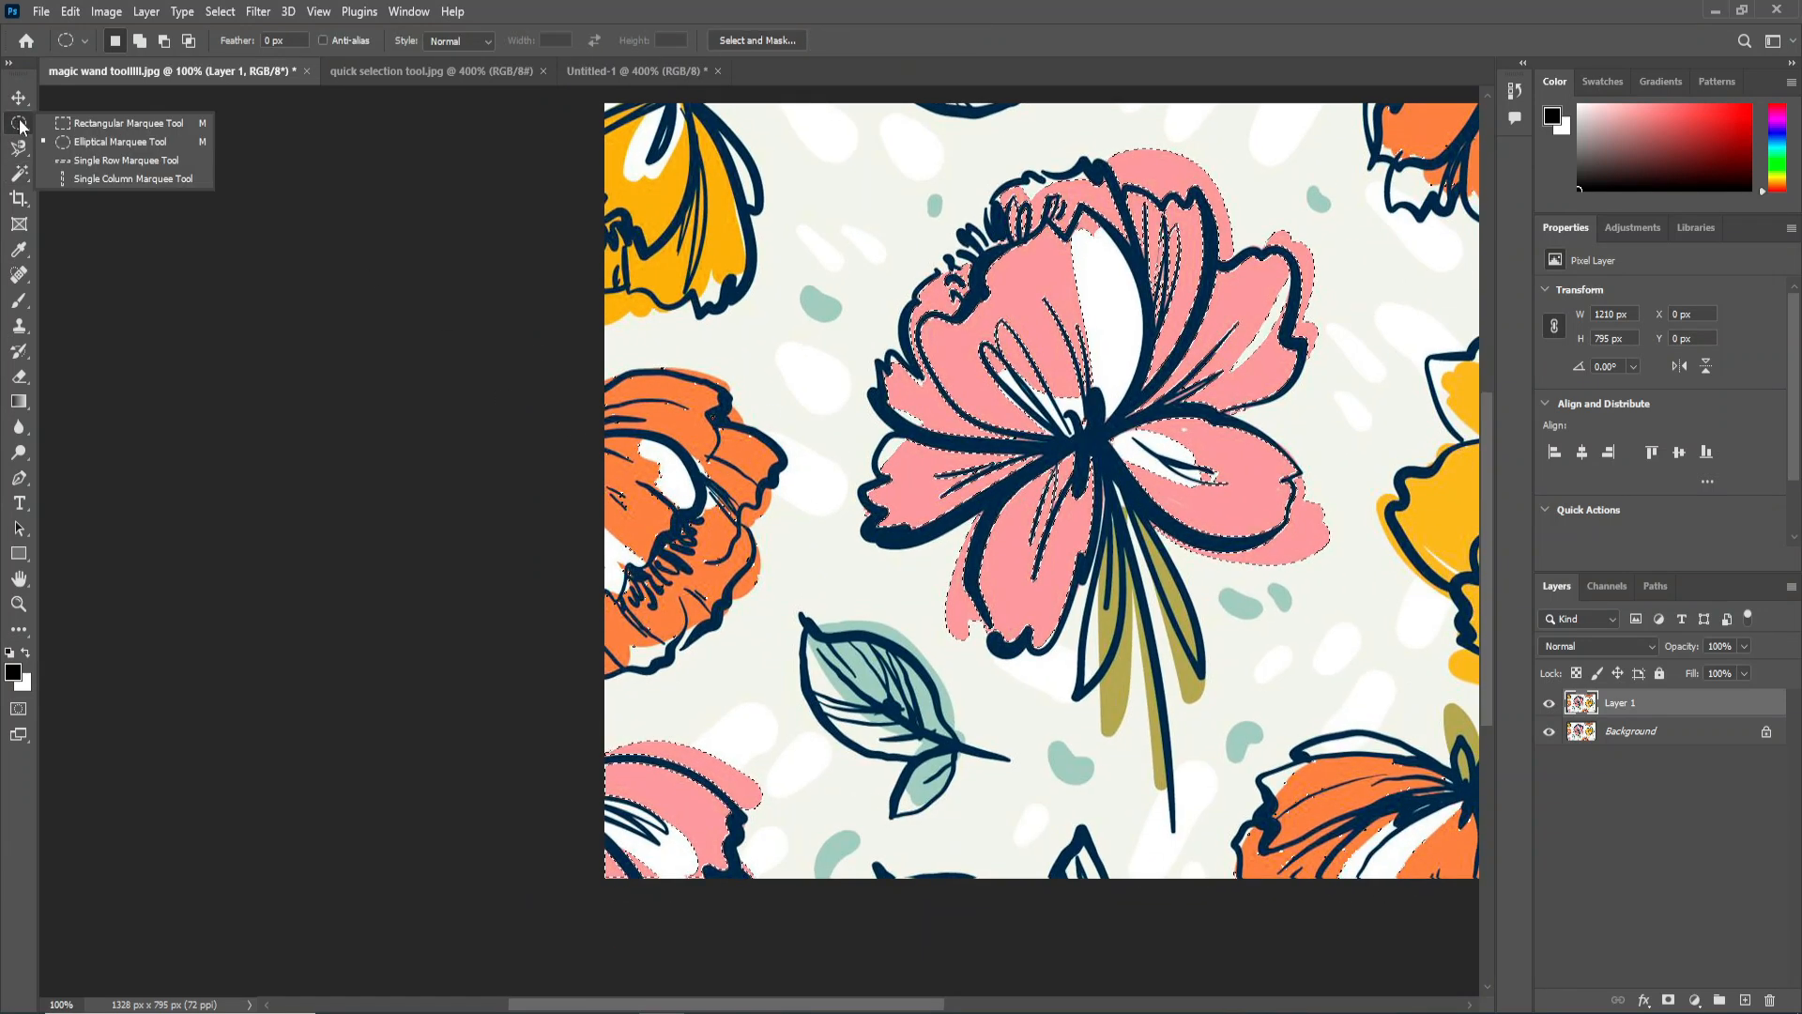
pyautogui.click(109, 124)
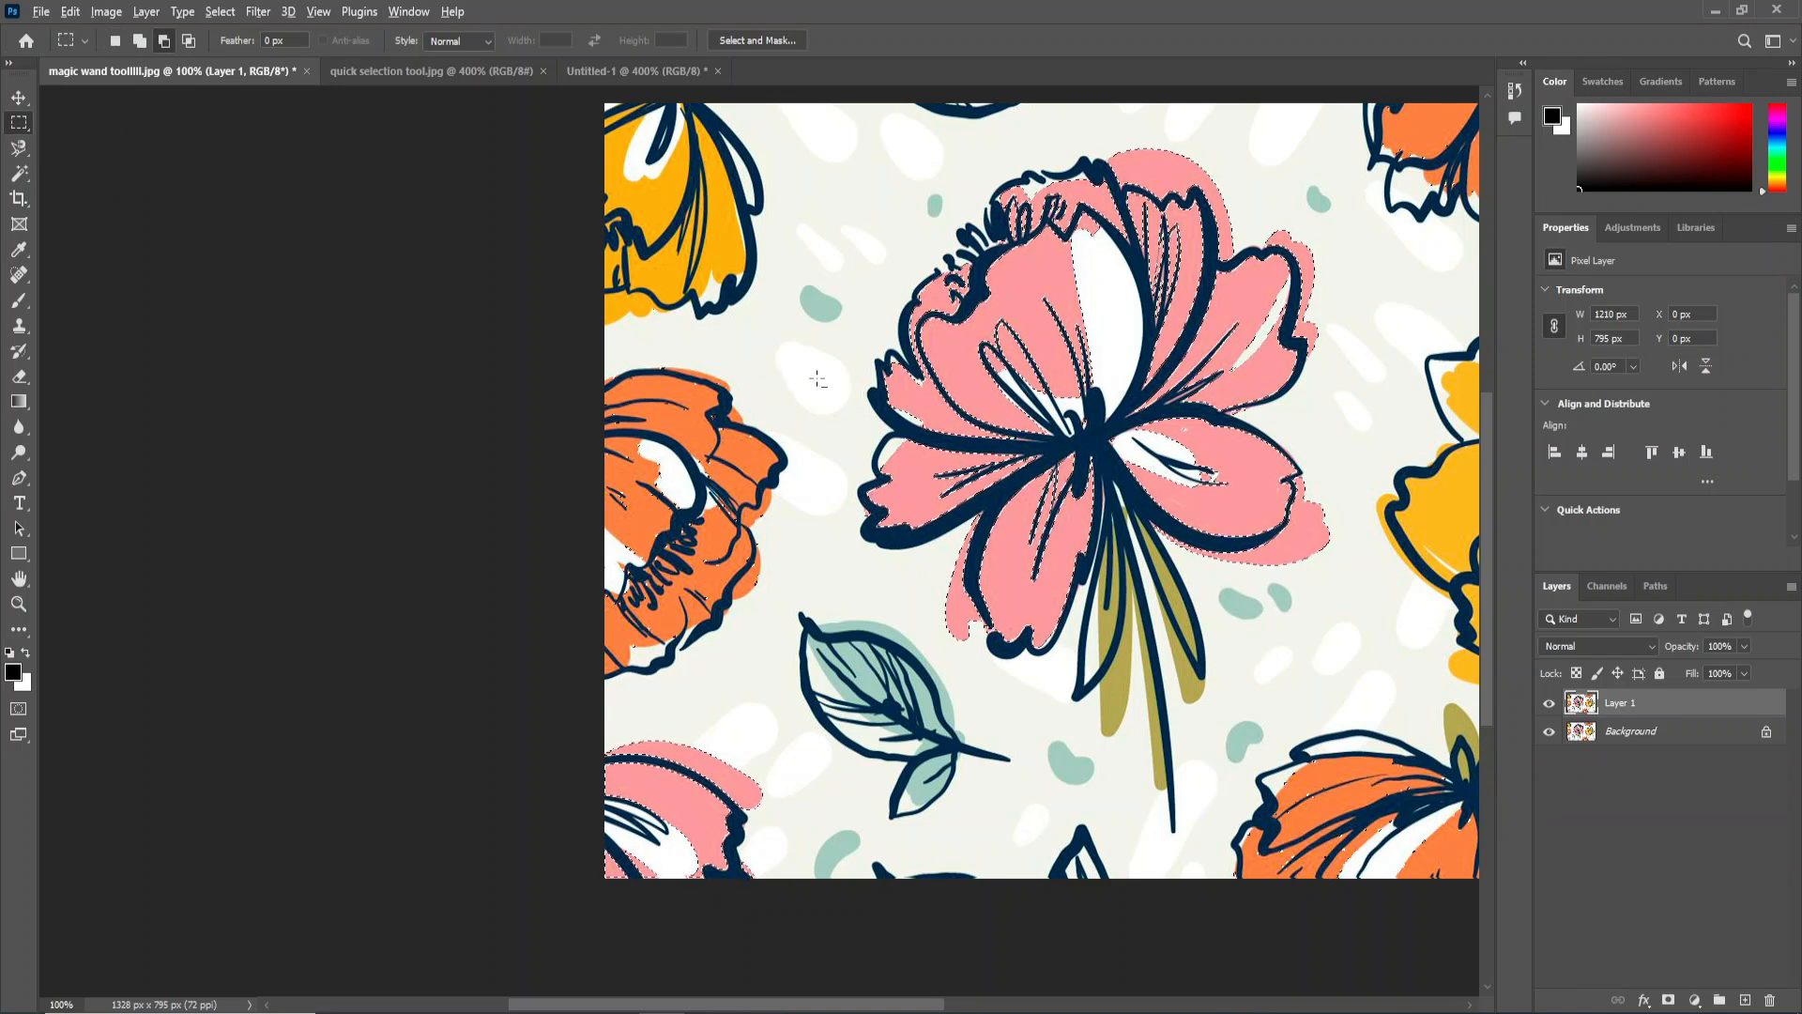
pyautogui.moveTo(758, 519); pyautogui.dragTo(551, 699)
pyautogui.moveTo(756, 350); pyautogui.dragTo(572, 471)
pyautogui.scroll(2, 669, 536)
pyautogui.moveTo(815, 547); pyautogui.dragTo(740, 563)
pyautogui.scroll(-4, 736, 561)
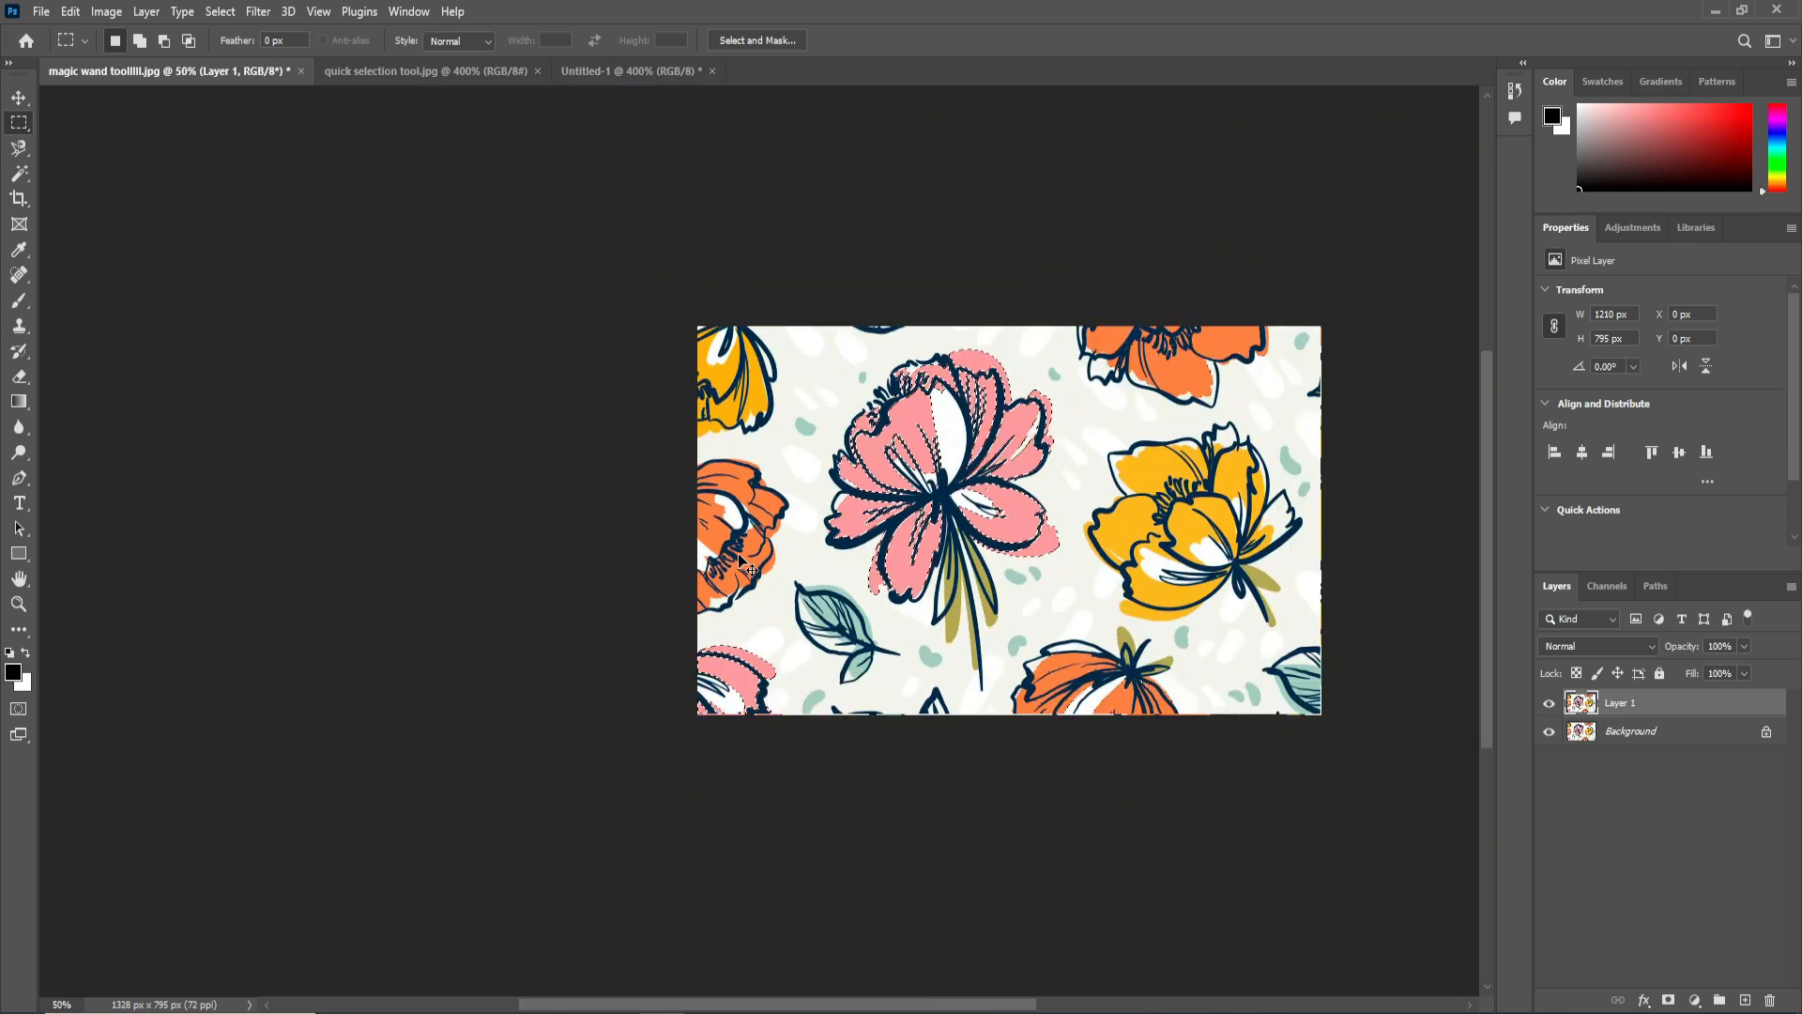
# Subtract the stray selected areas on the orange flower at the image's upper edge from the selection with the Rectangular Marquee Tool.
pyautogui.scroll(3, 1181, 410)
pyautogui.moveTo(1182, 410); pyautogui.dragTo(991, 588)
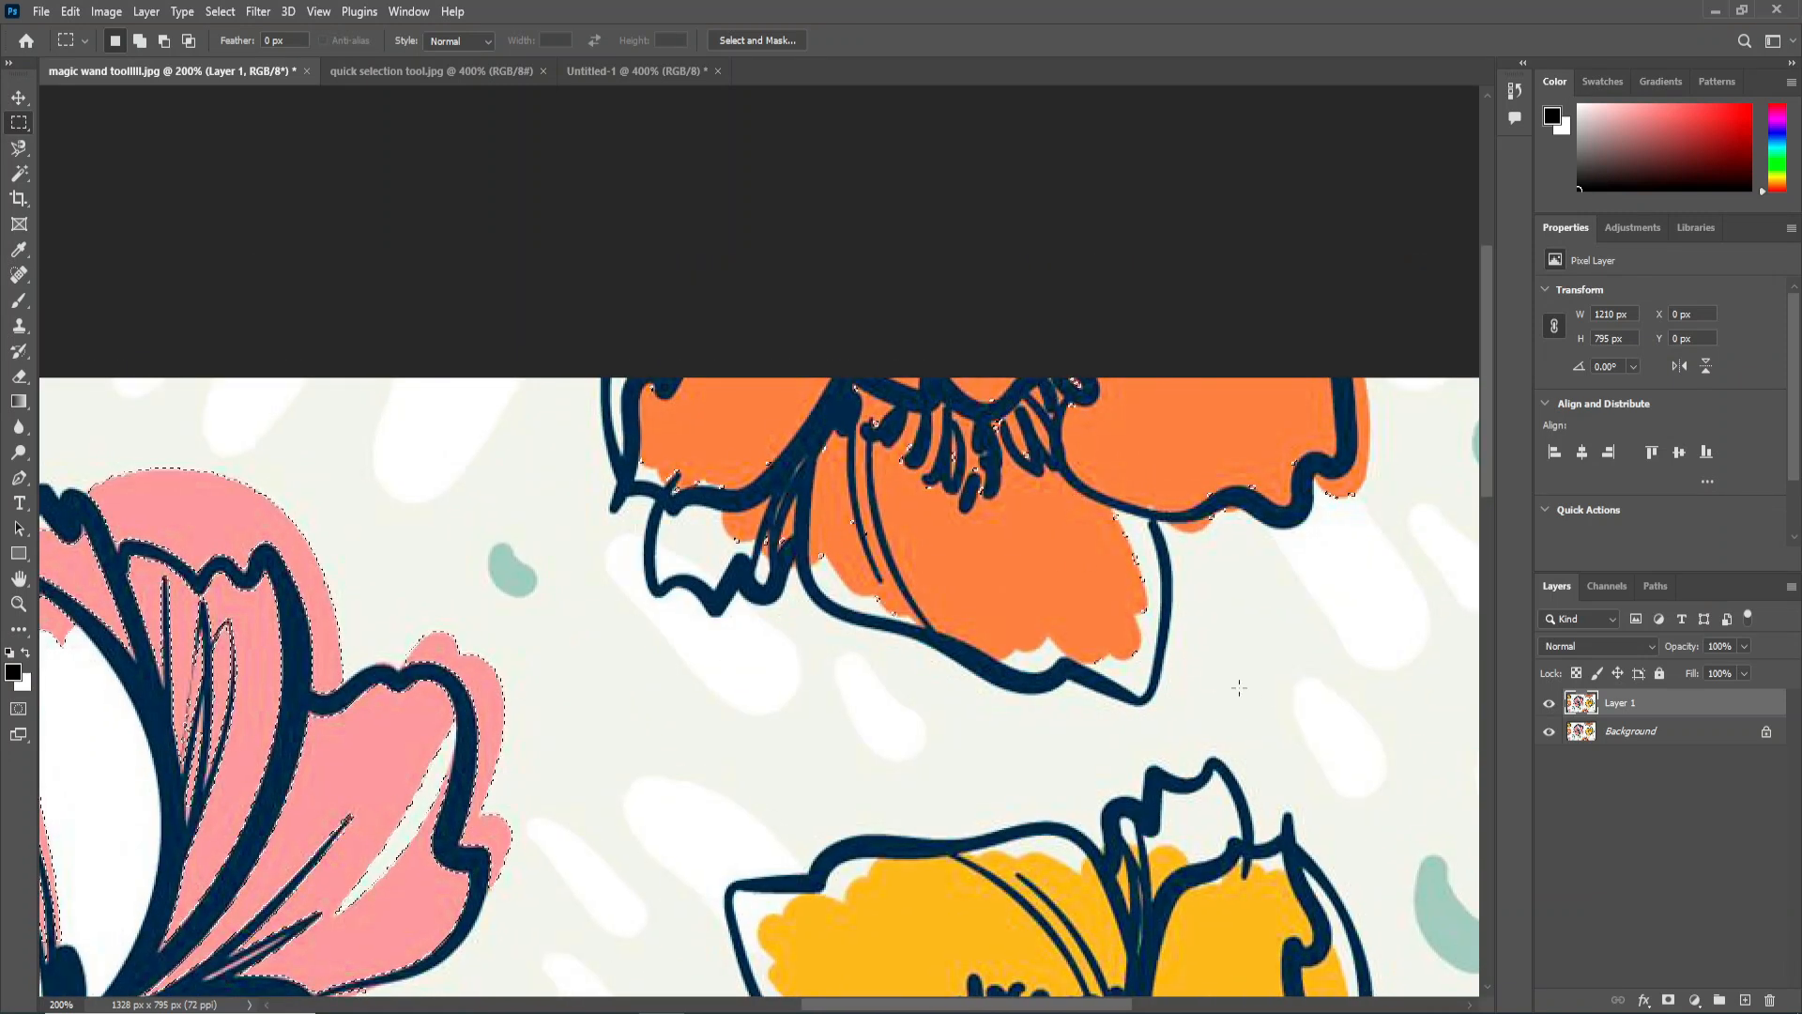
pyautogui.moveTo(1405, 719); pyautogui.dragTo(596, 255)
pyautogui.hotkey('ctrl', '-')
pyautogui.hotkey('ctrl', '-')
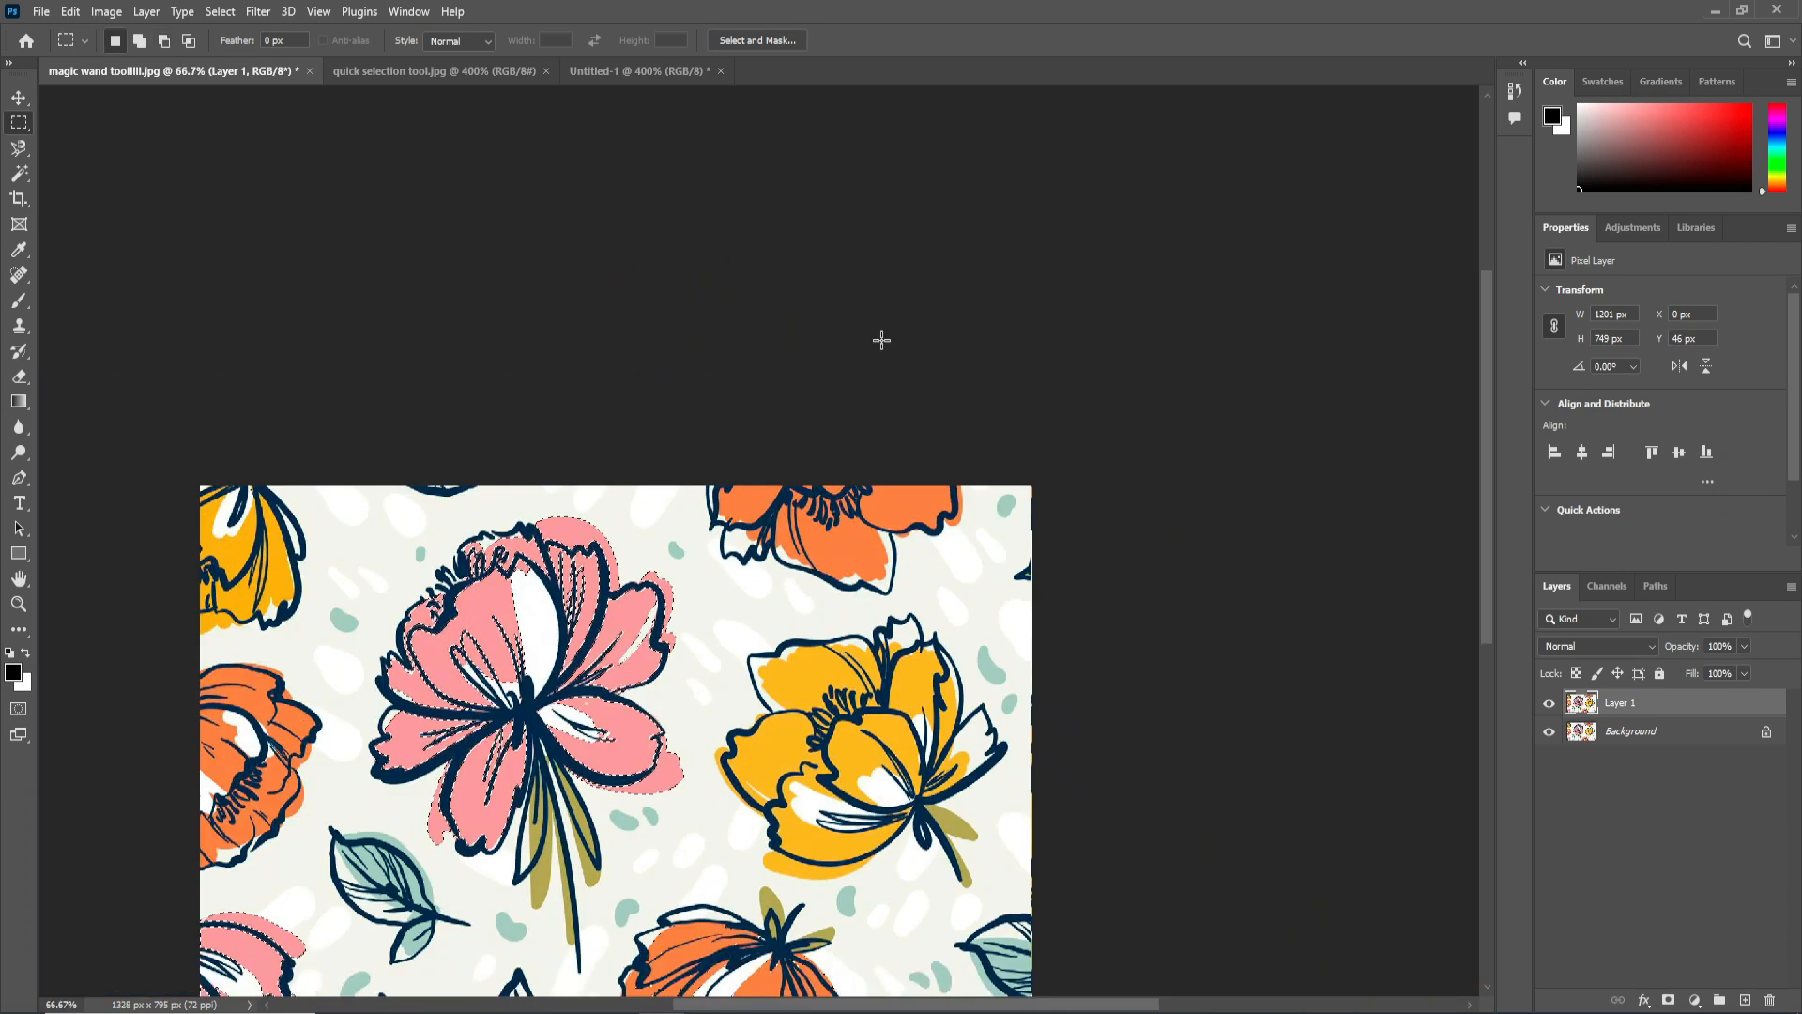
# Subtract the stray selected areas on the orange flower at the image's lower edge from the selection with the Rectangular Marquee Tool.
pyautogui.keyDown('ctrl'); pyautogui.click(827, 796); pyautogui.keyUp('ctrl')
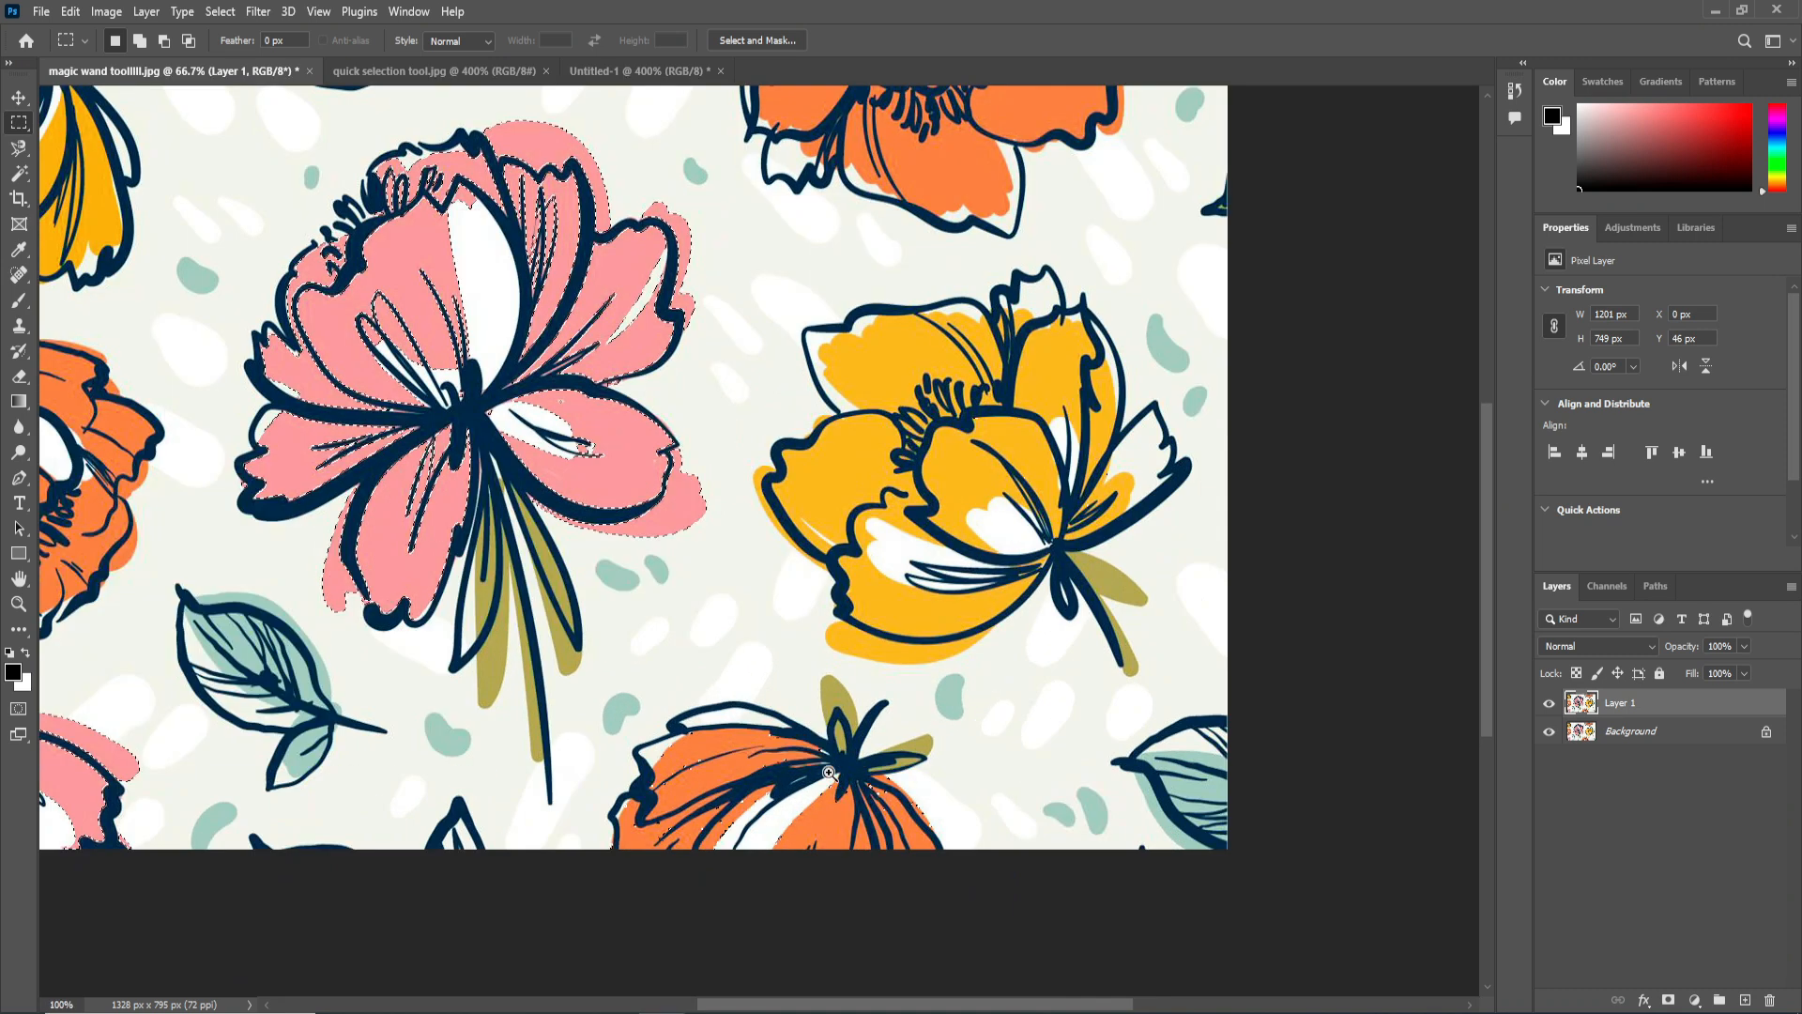
pyautogui.keyDown('ctrl'); pyautogui.click(833, 770); pyautogui.keyUp('ctrl')
pyautogui.keyDown('ctrl'); pyautogui.click(834, 767); pyautogui.keyUp('ctrl')
pyautogui.moveTo(851, 747); pyautogui.dragTo(799, 394)
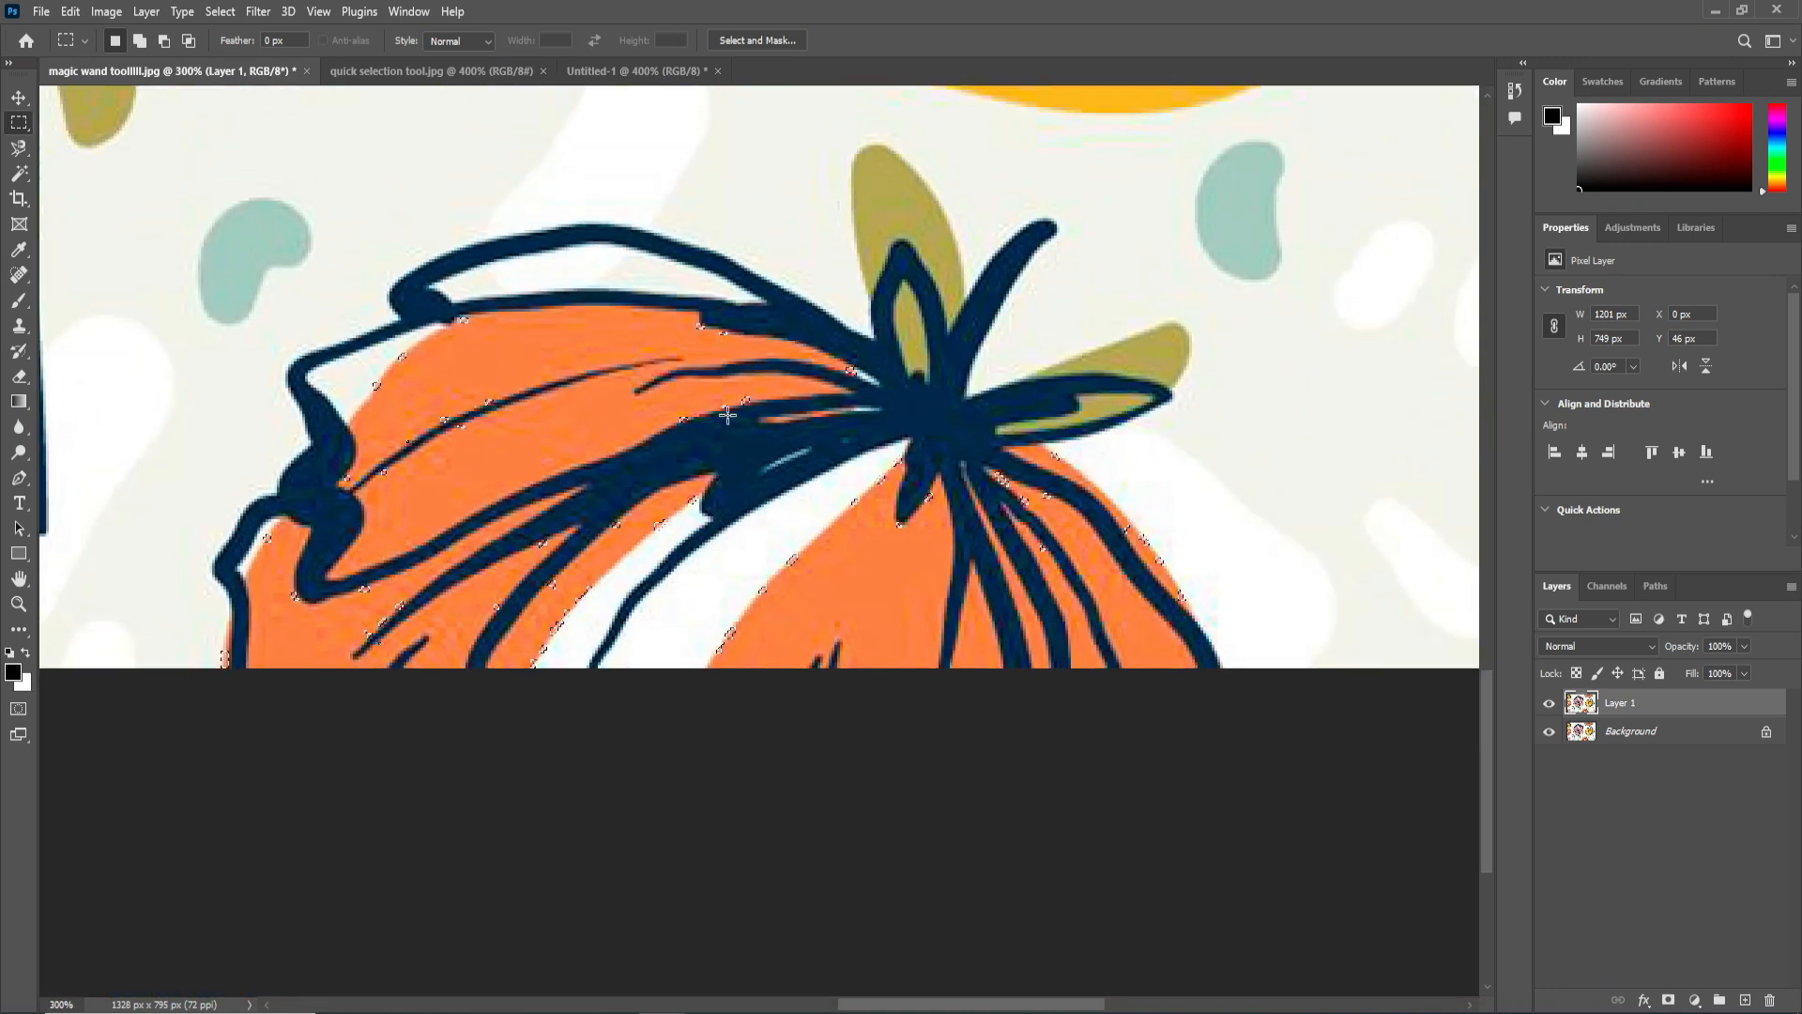
pyautogui.moveTo(235, 216); pyautogui.dragTo(1220, 767)
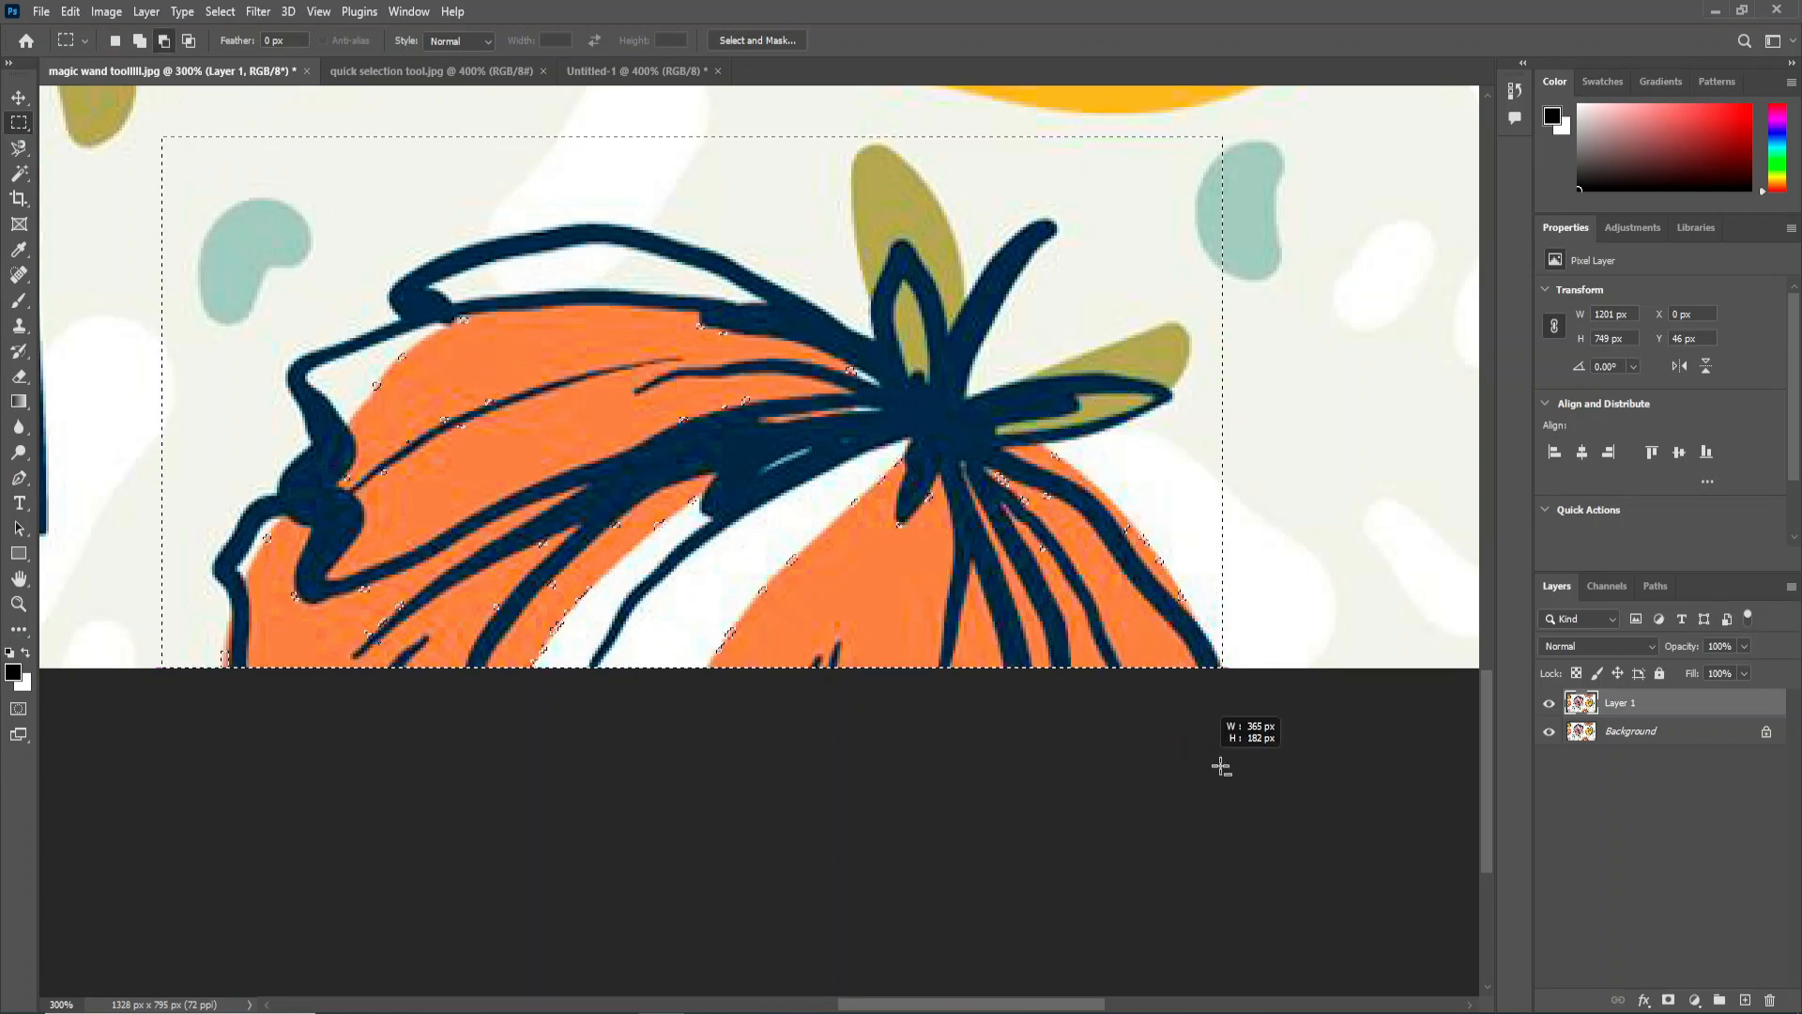
pyautogui.hotkey('ctrl', '-')
pyautogui.hotkey('ctrl', '-')
pyautogui.hotkey('ctrl', '-')
pyautogui.hotkey('ctrl', '-')
pyautogui.hotkey('ctrl', '-')
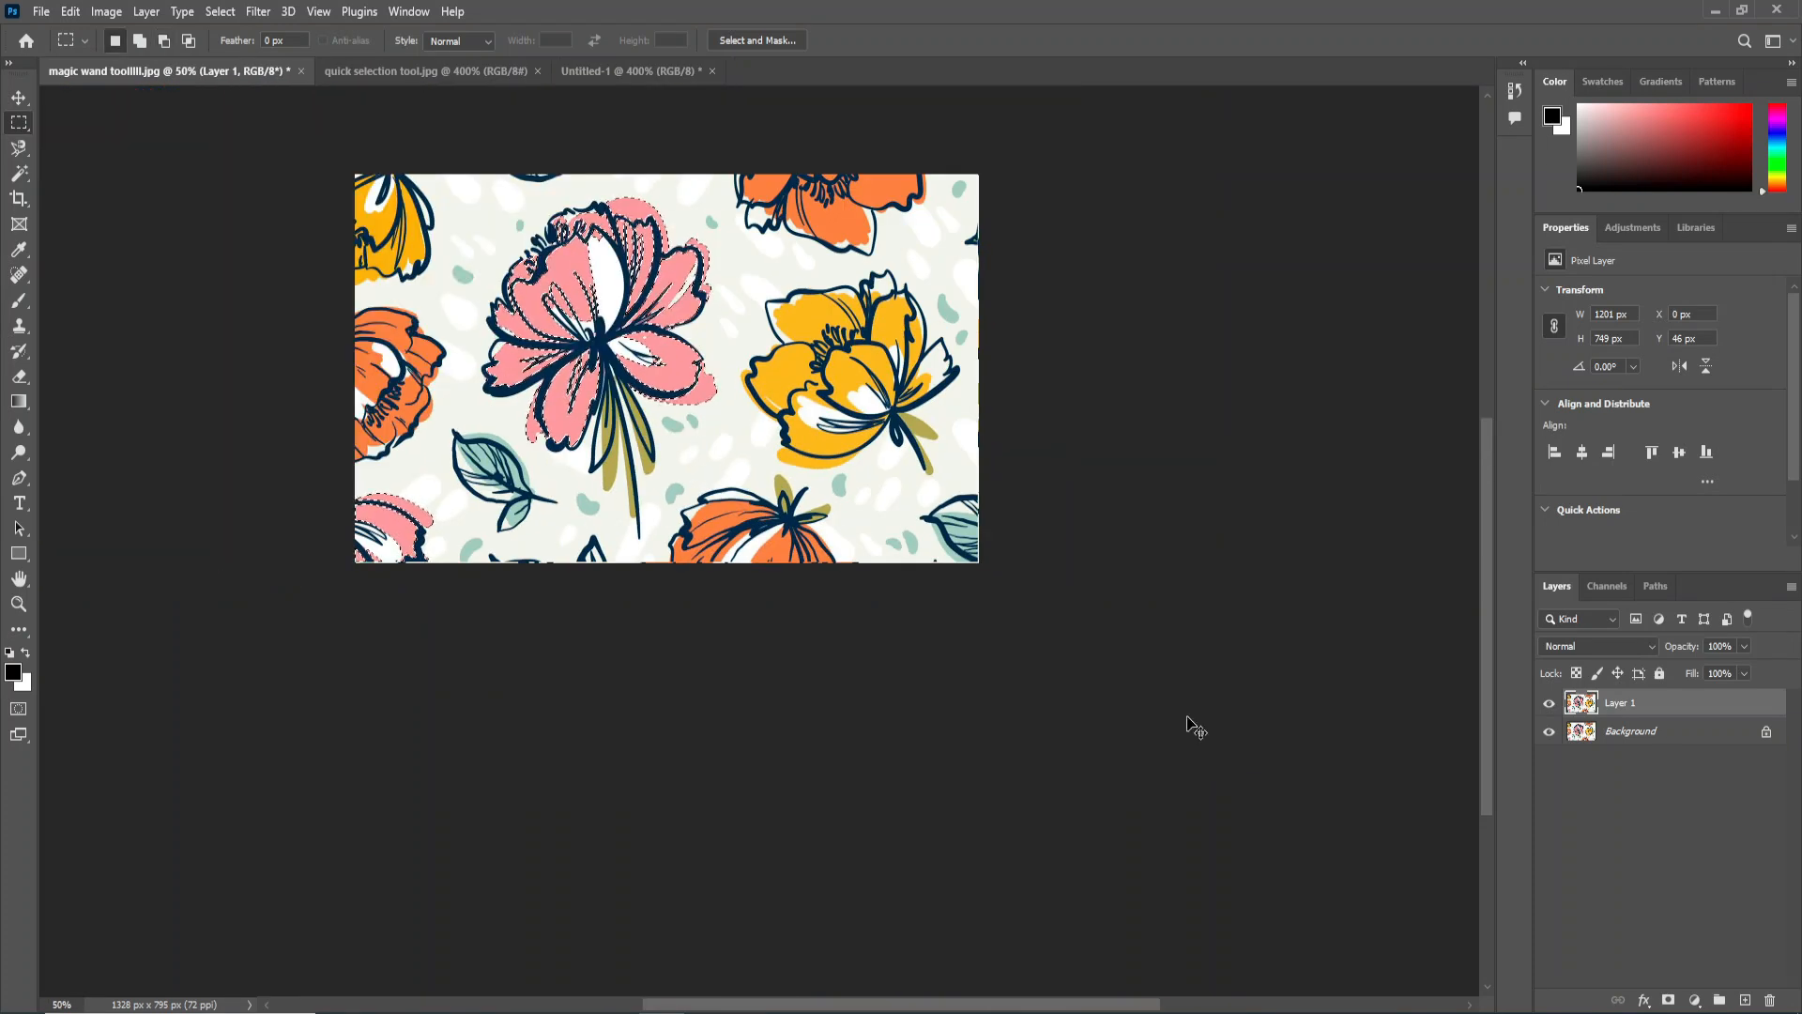
# Recolor the selected pink areas to purple with Hue/Saturation at Hue -87, and clear the selection.
pyautogui.hotkey('ctrl', '+')
pyautogui.moveTo(717, 393); pyautogui.dragTo(802, 535)
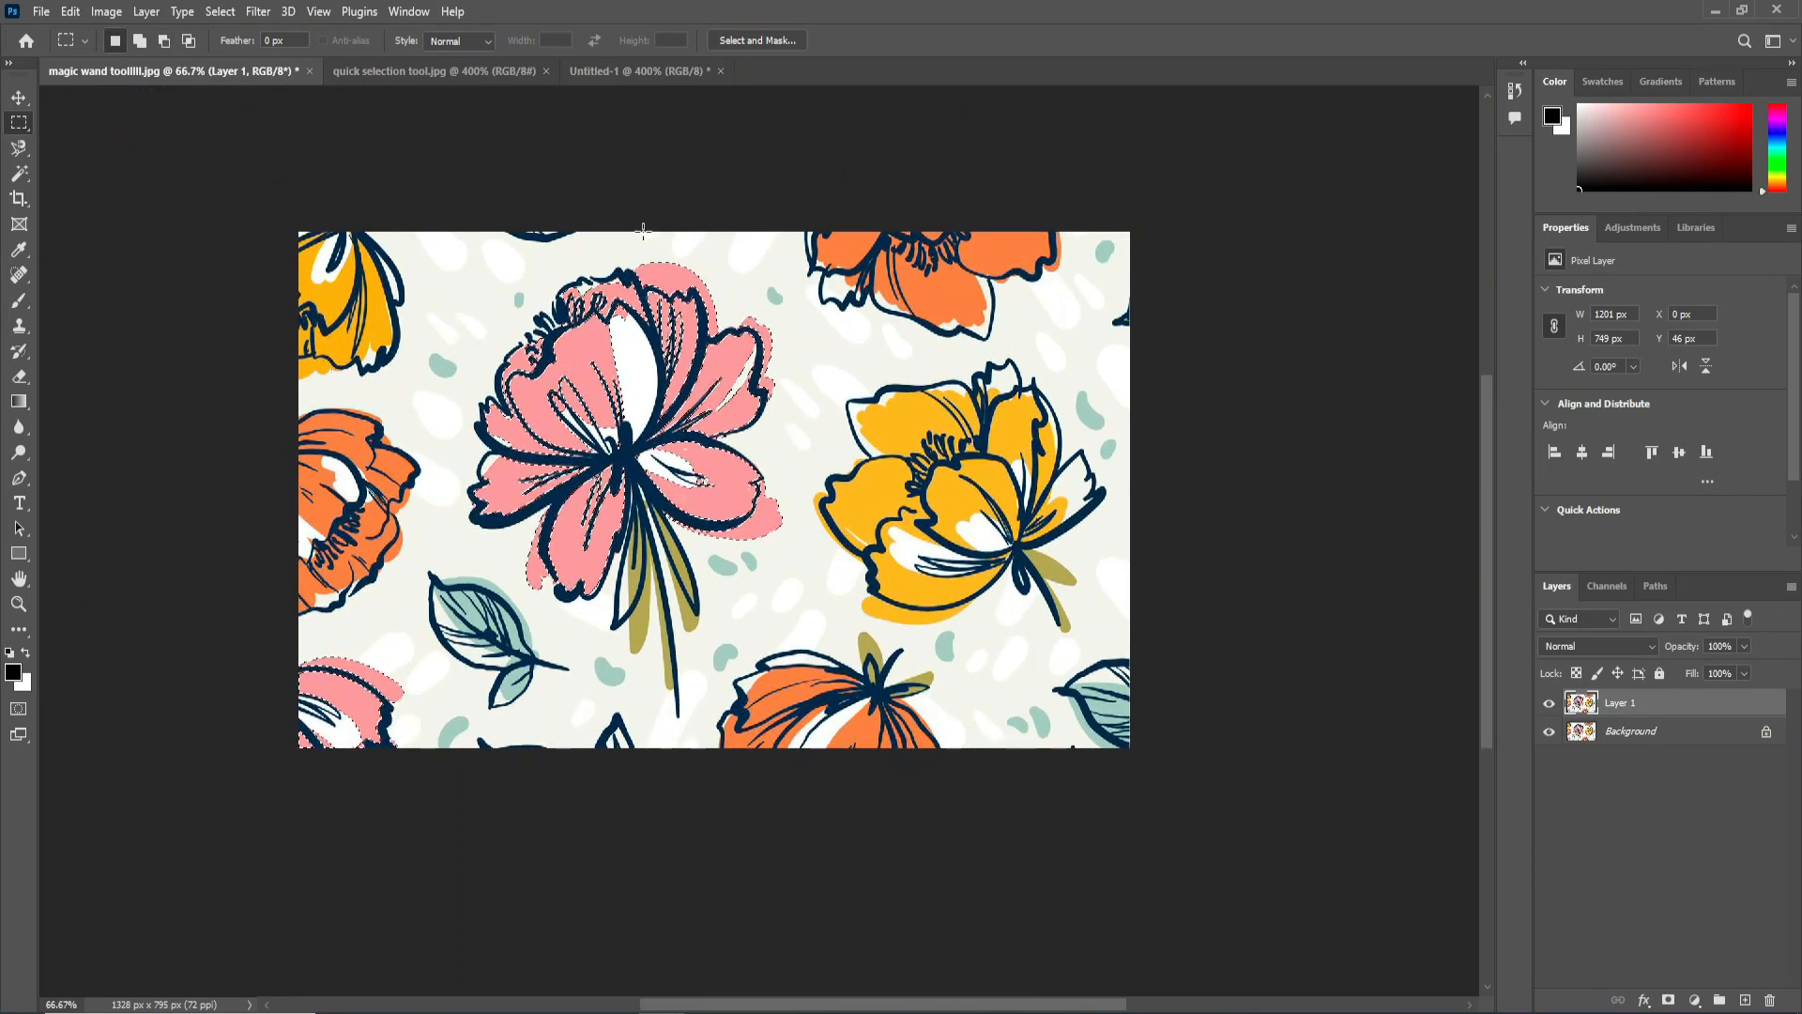
pyautogui.hotkey('ctrl', 'u')
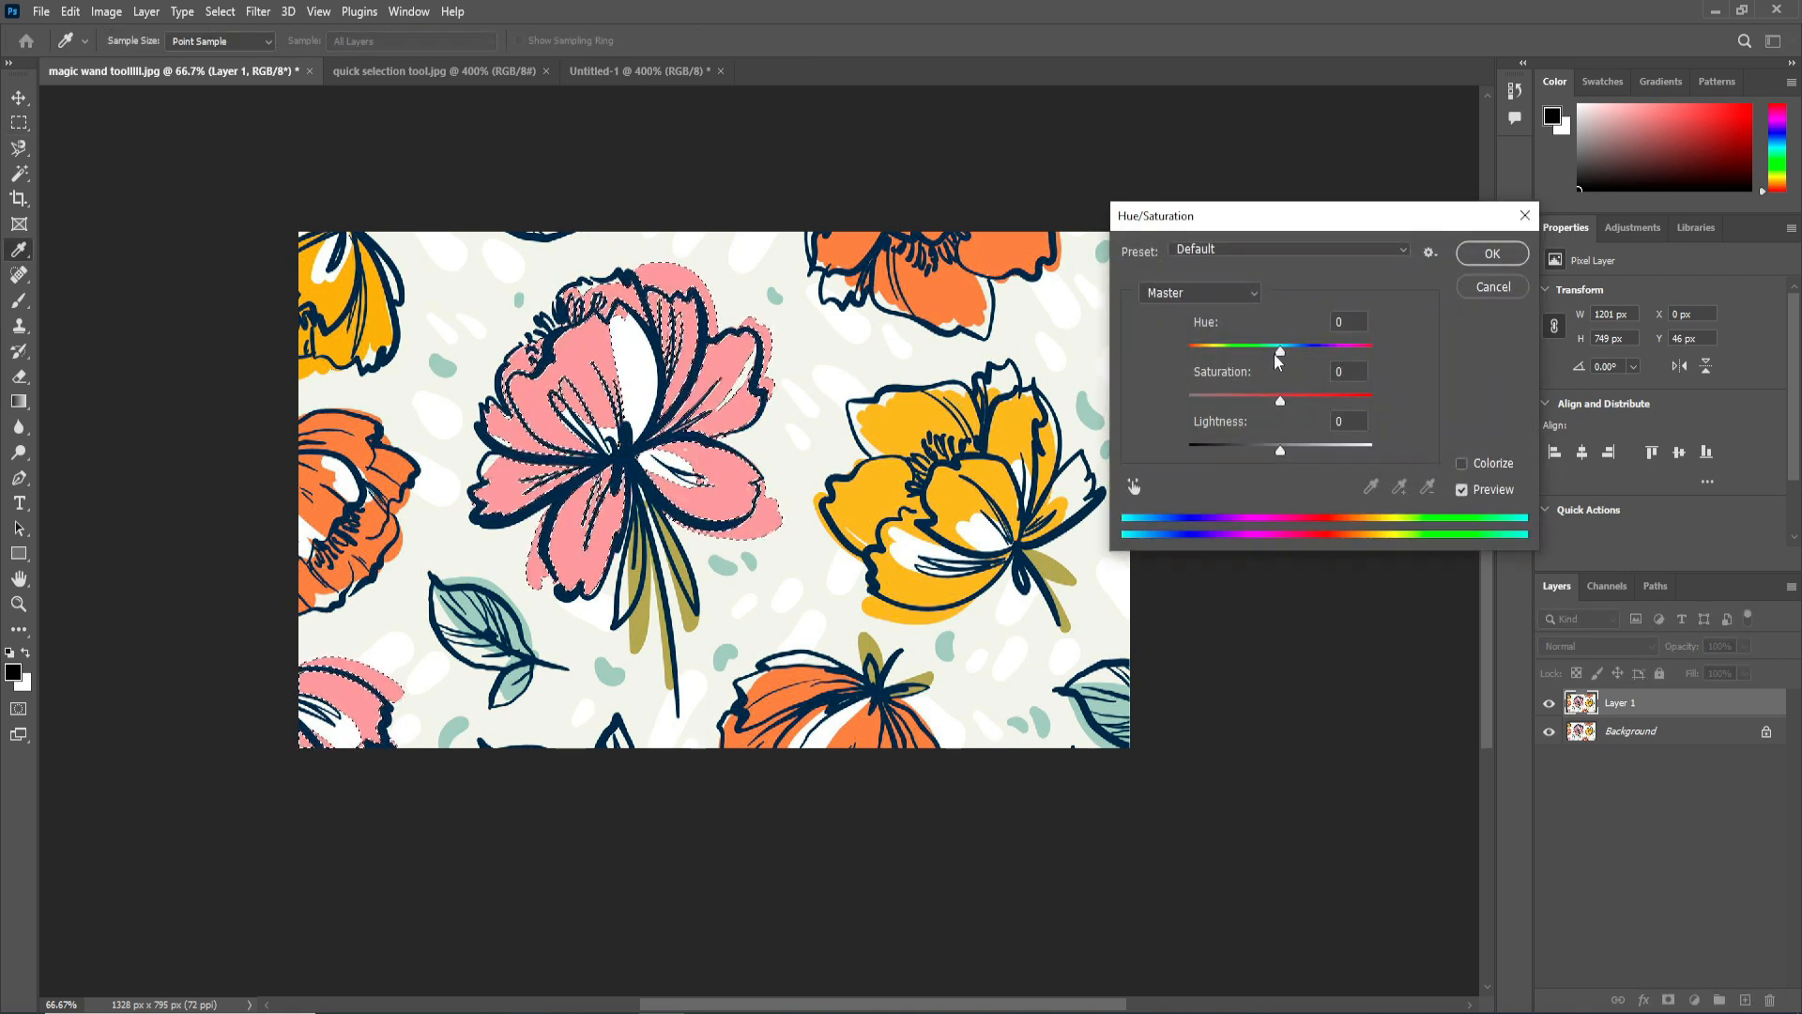
pyautogui.moveTo(1280, 350); pyautogui.dragTo(1226, 351)
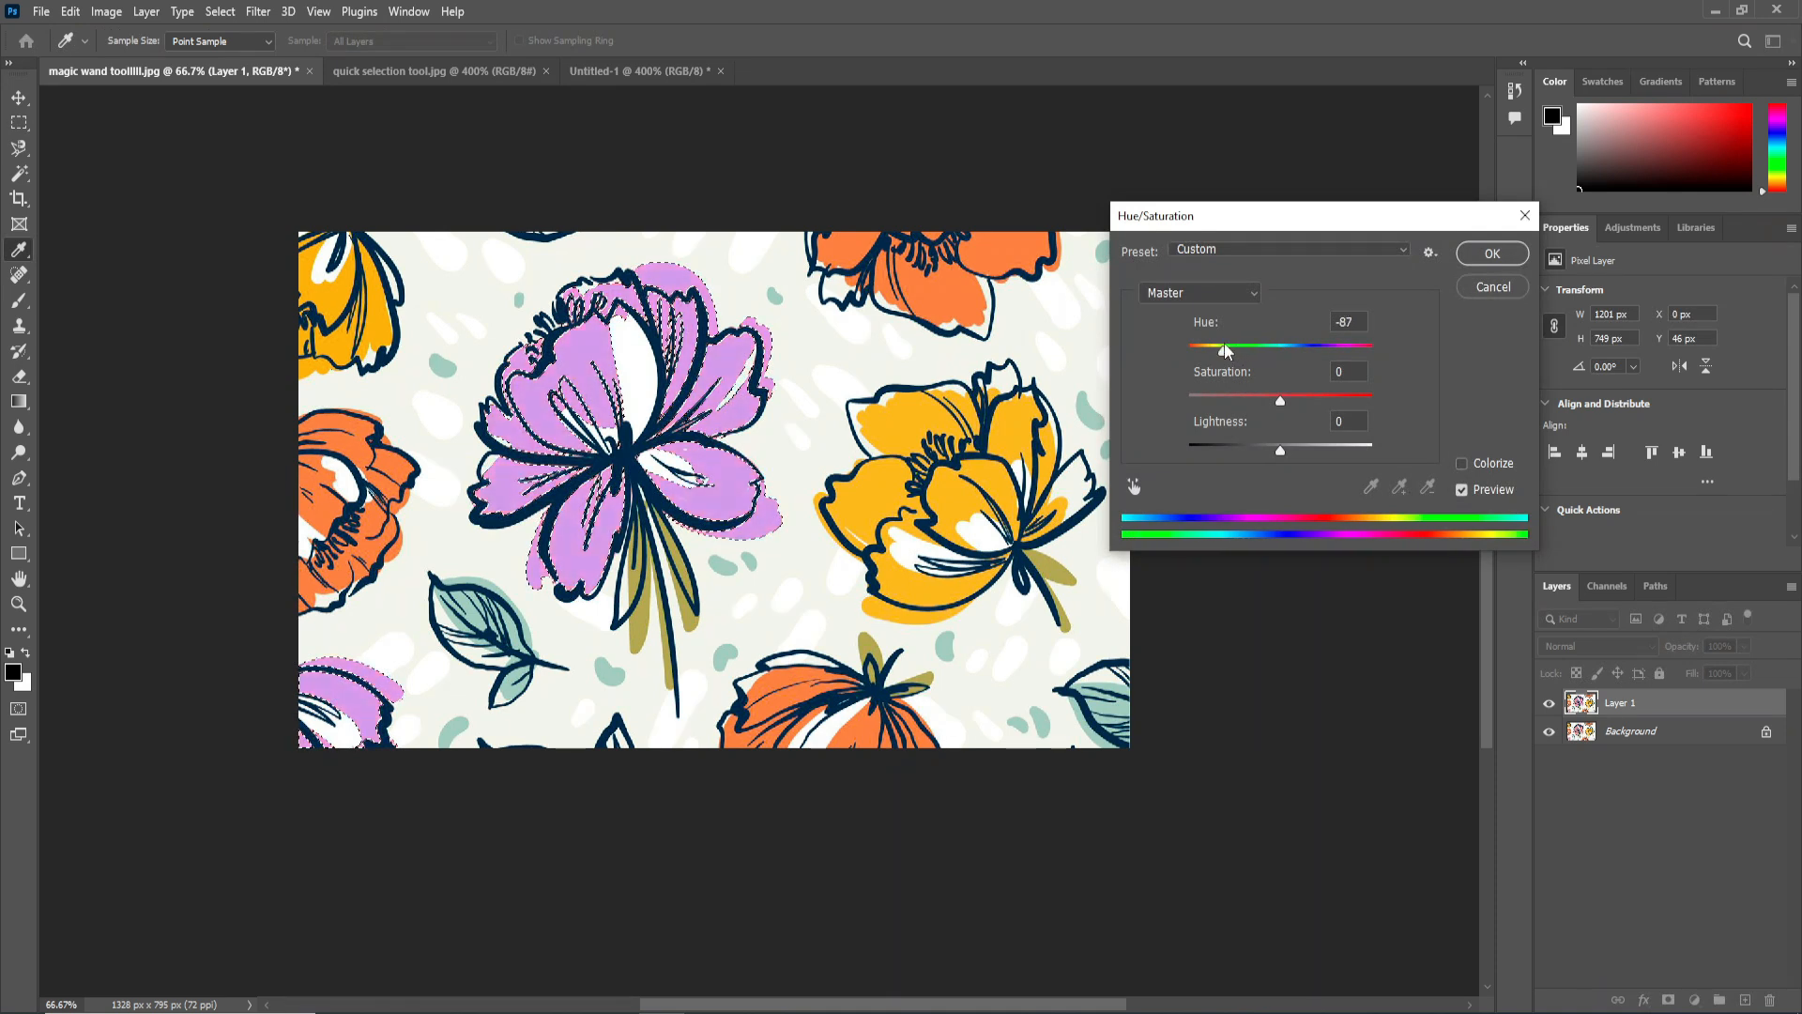
pyautogui.click(1493, 253)
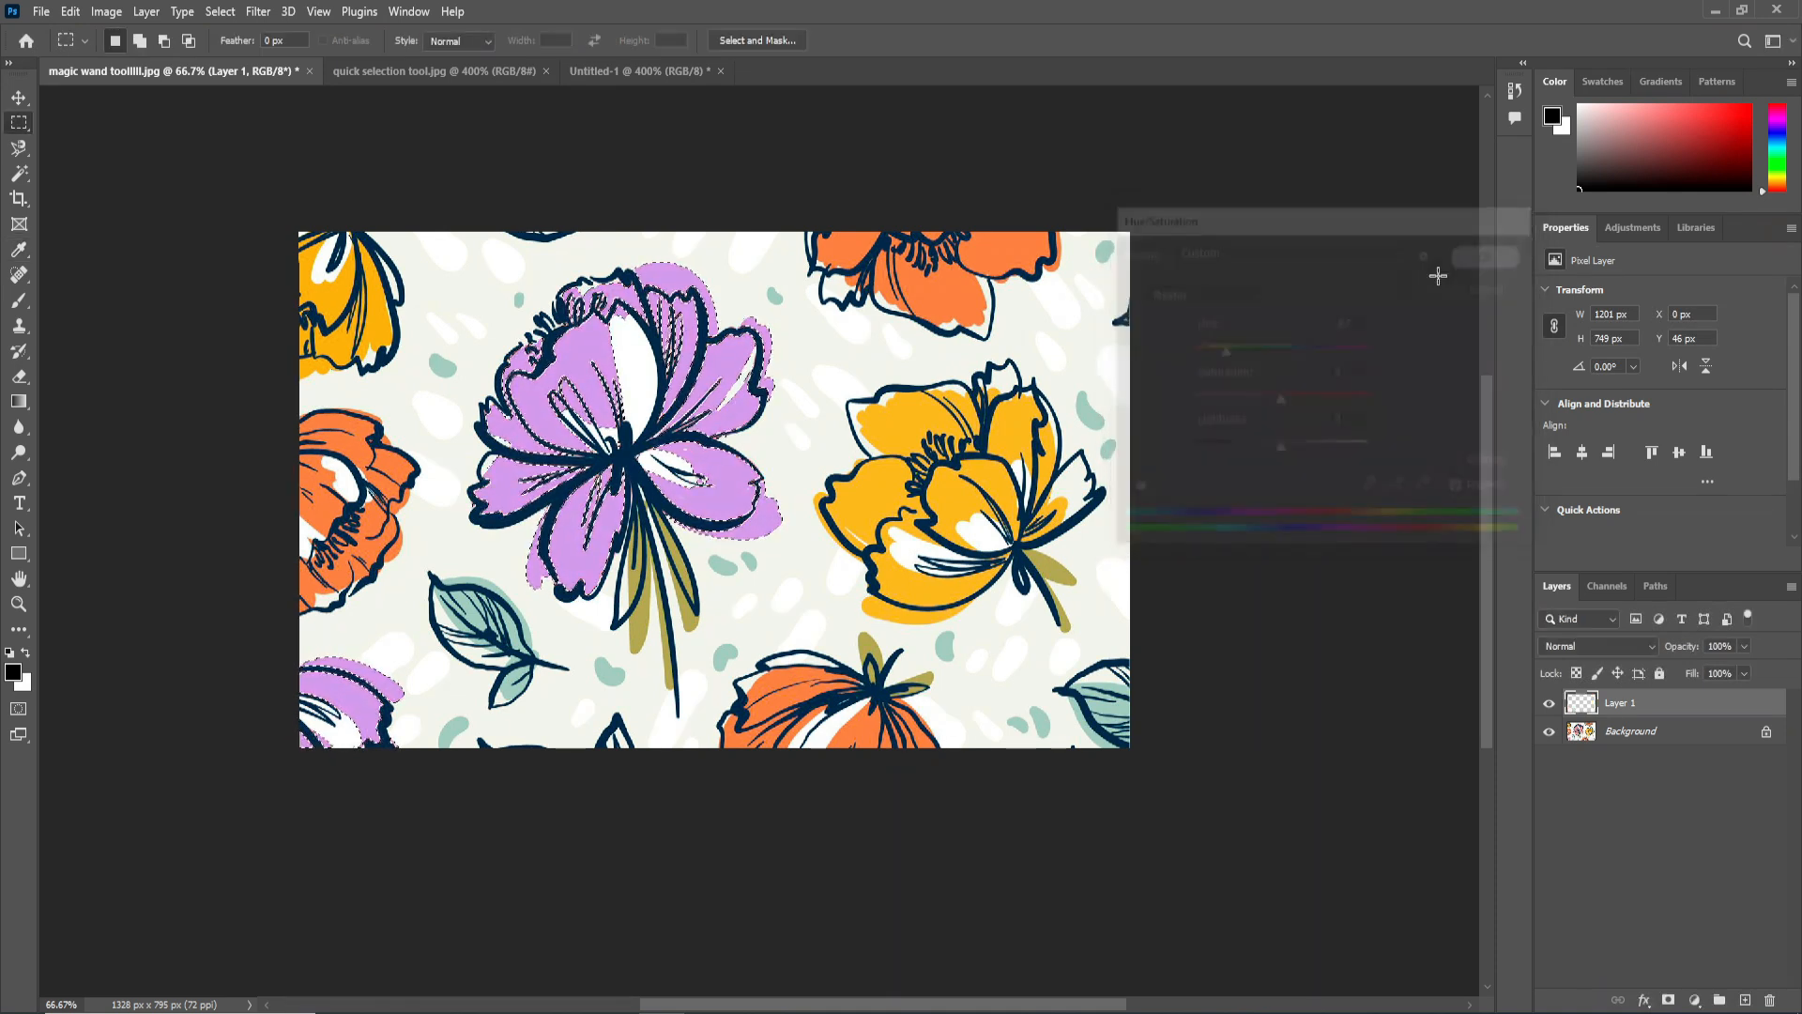
pyautogui.hotkey('ctrl', 'd')
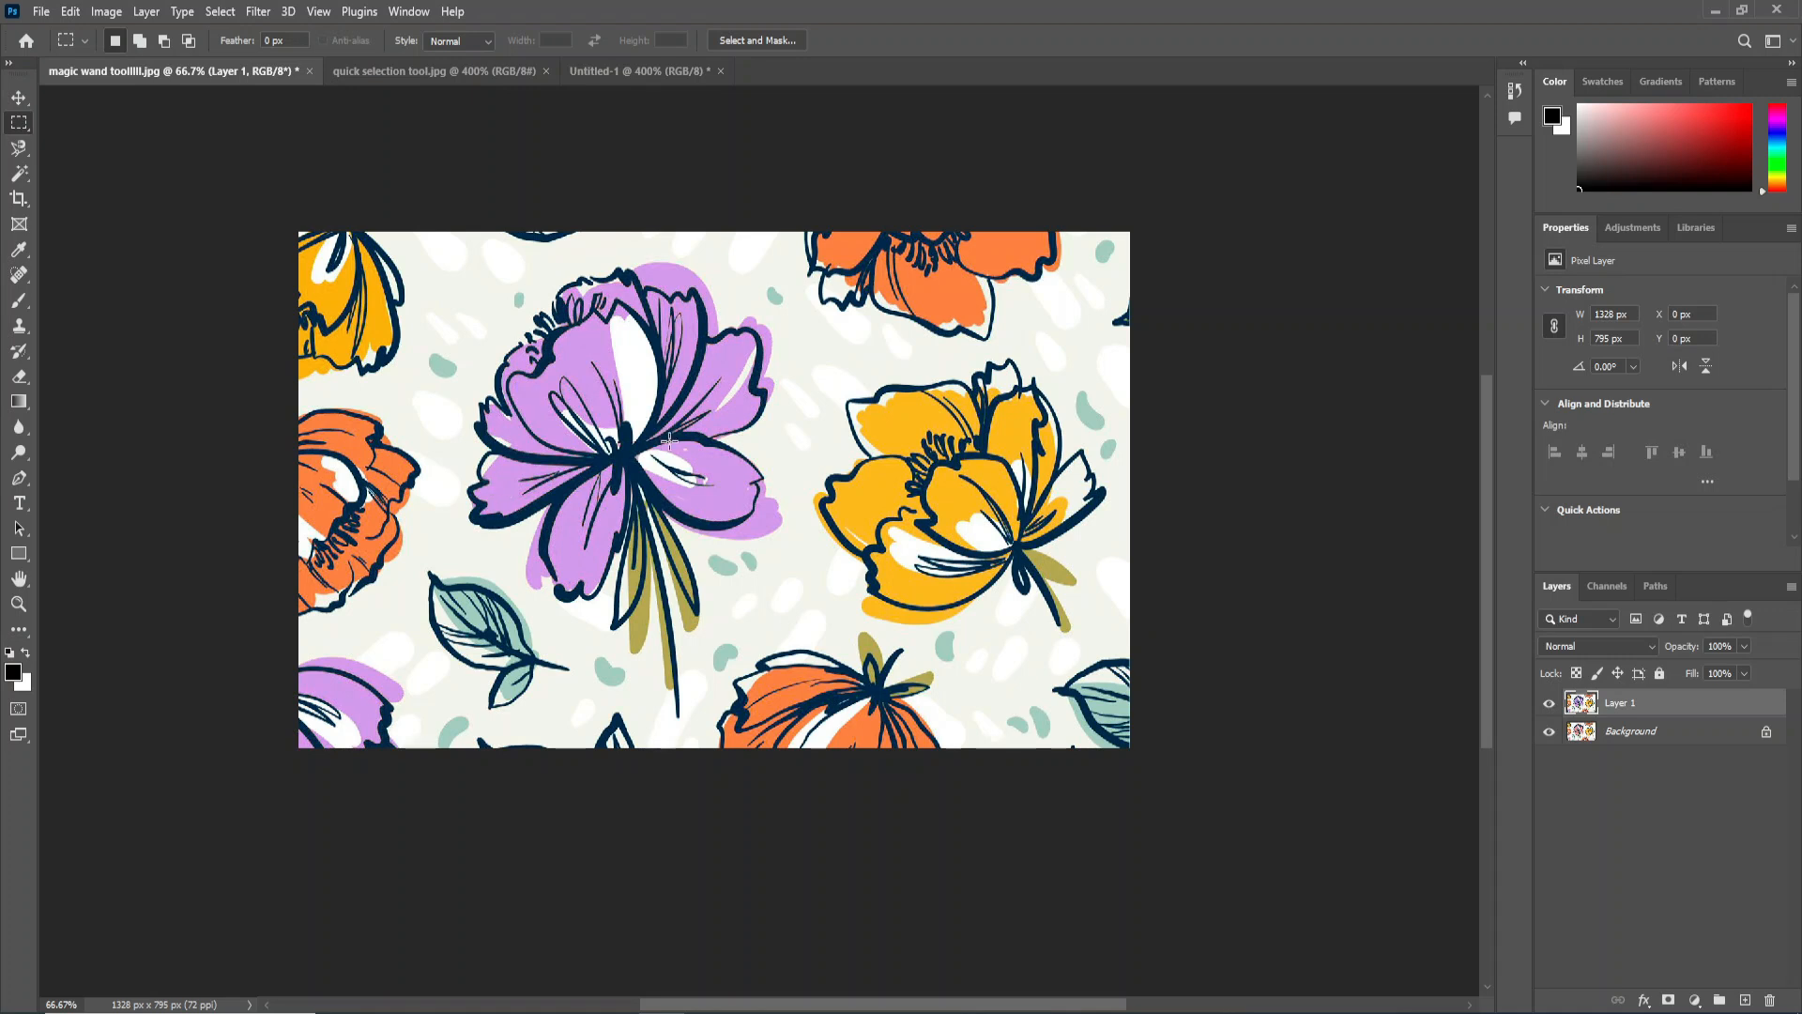
# Select the yellow color throughout the image with the Magic Wand at tolerance 32 and Contiguous off.
pyautogui.click(20, 175)
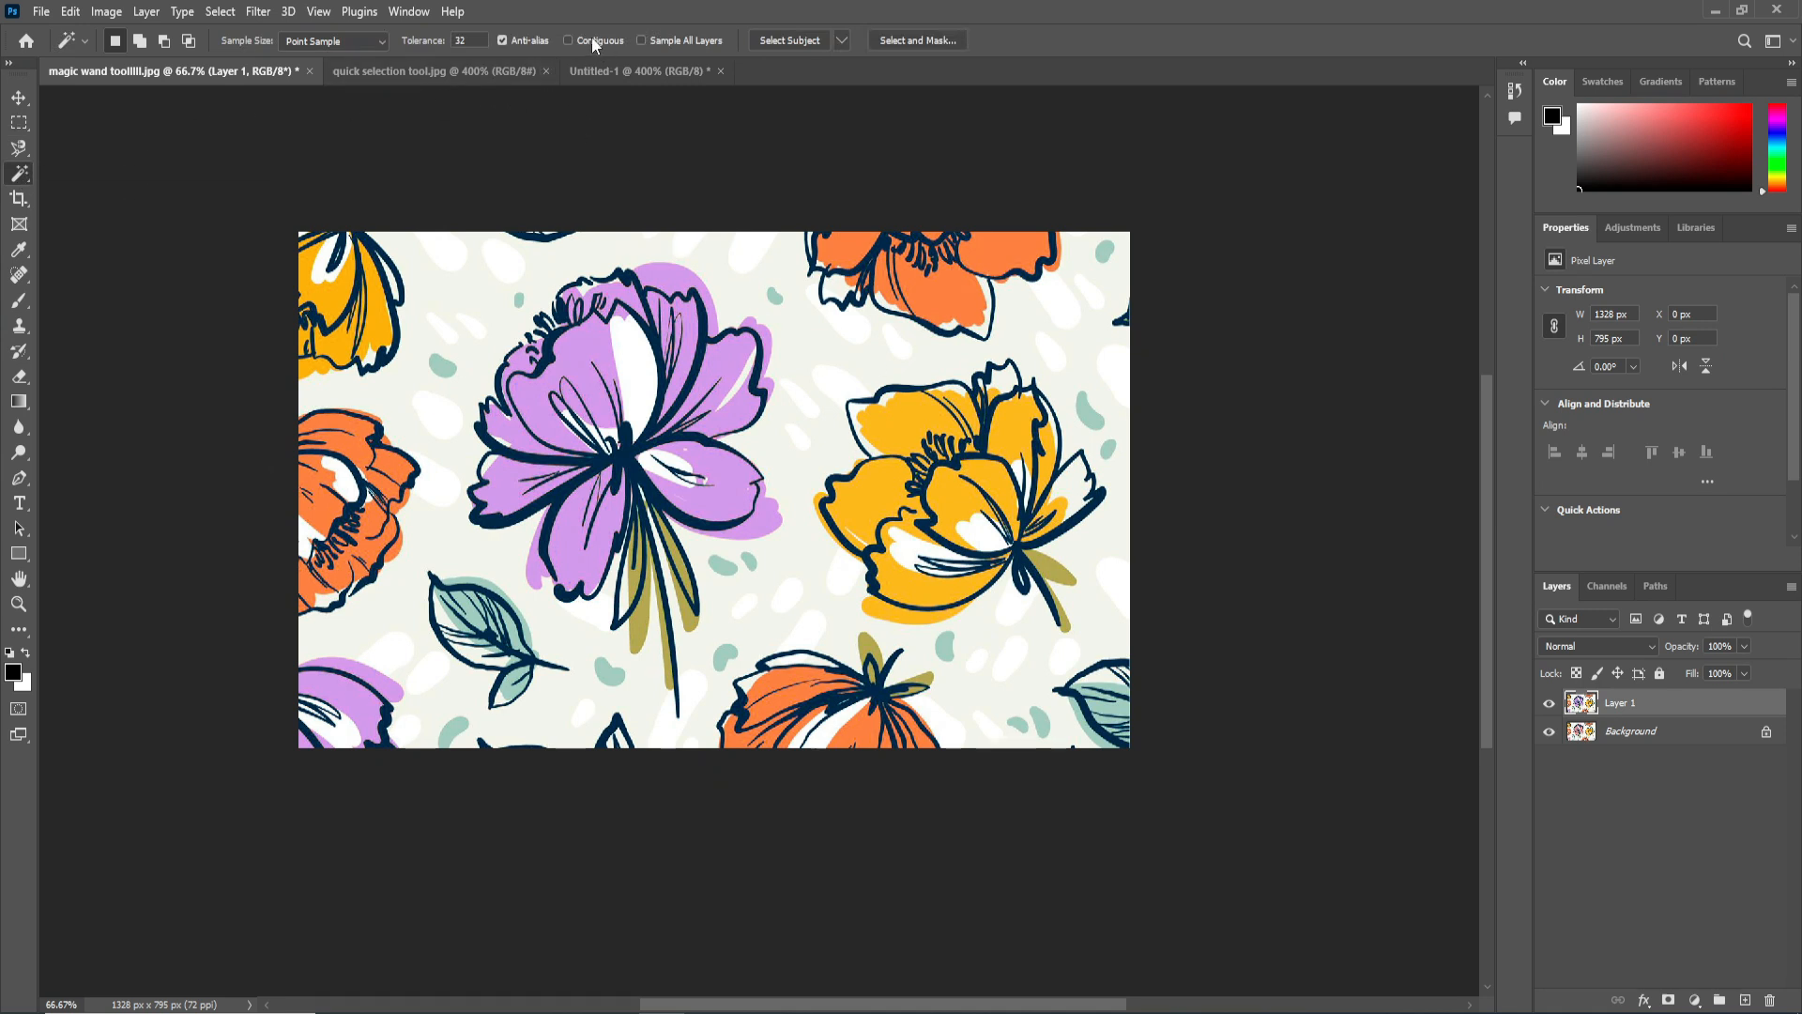
pyautogui.click(901, 424)
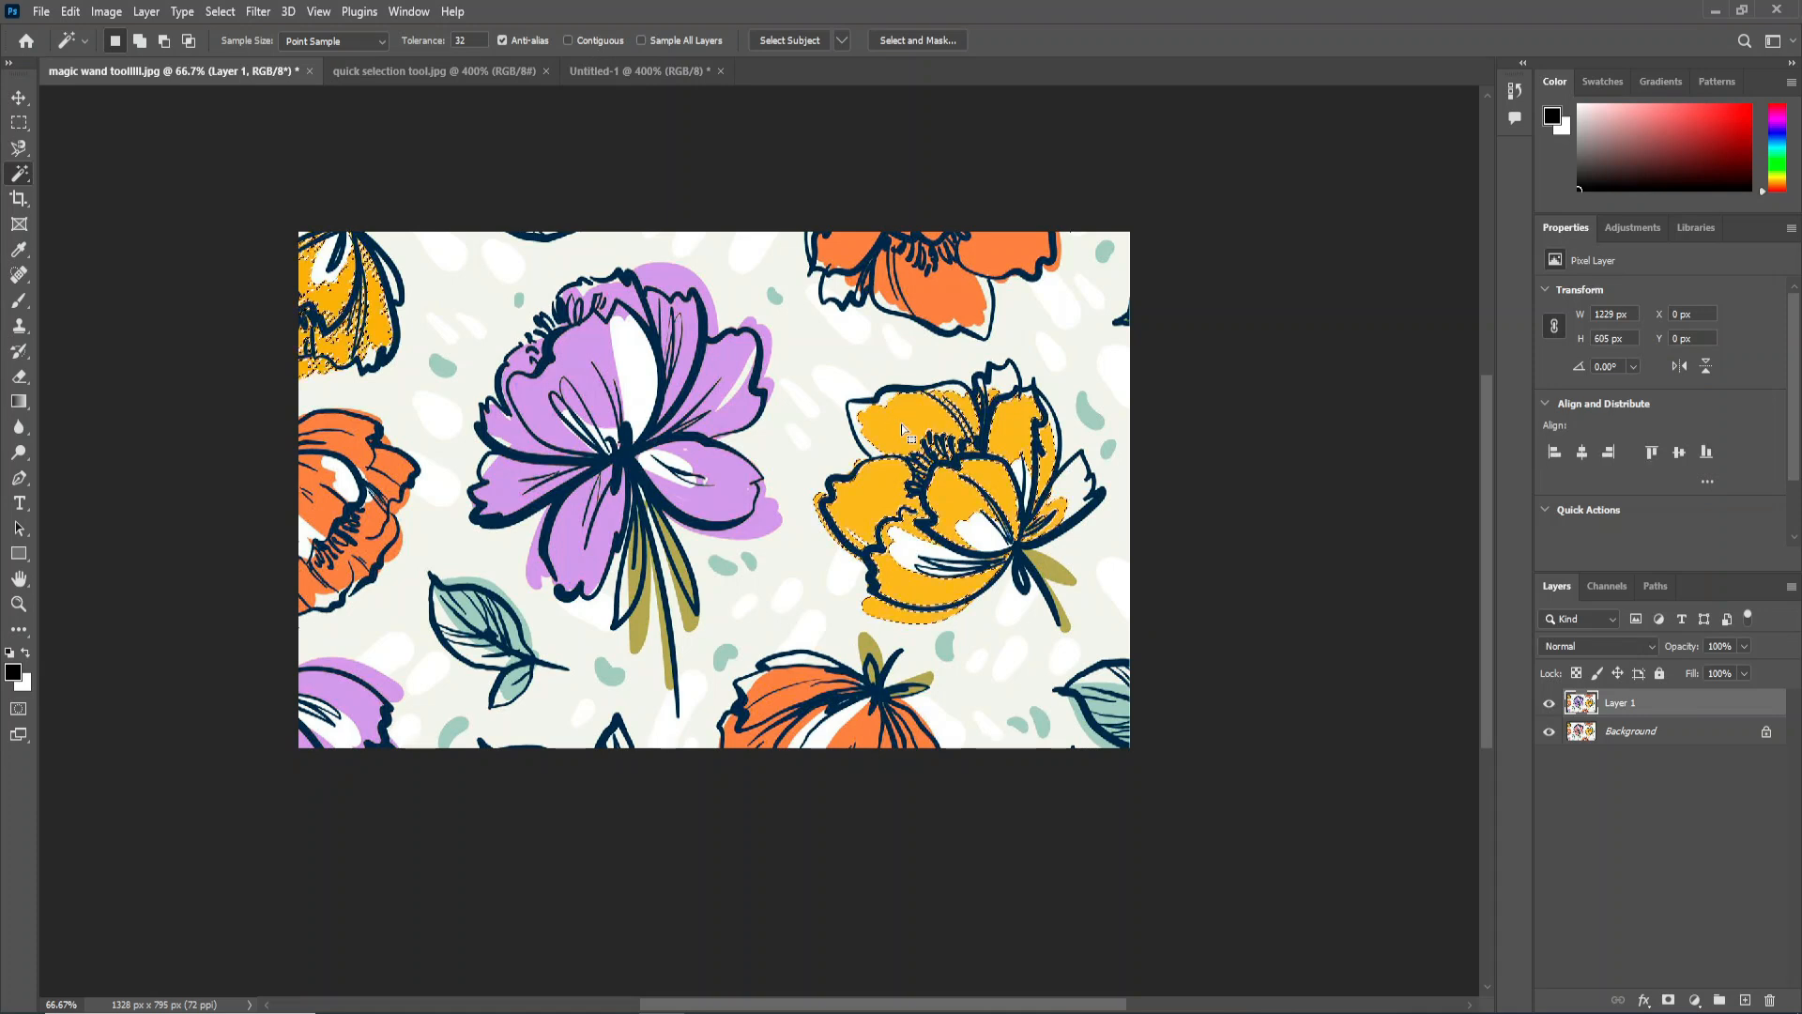
pyautogui.scroll(1, 901, 470)
pyautogui.moveTo(837, 515); pyautogui.dragTo(1192, 647)
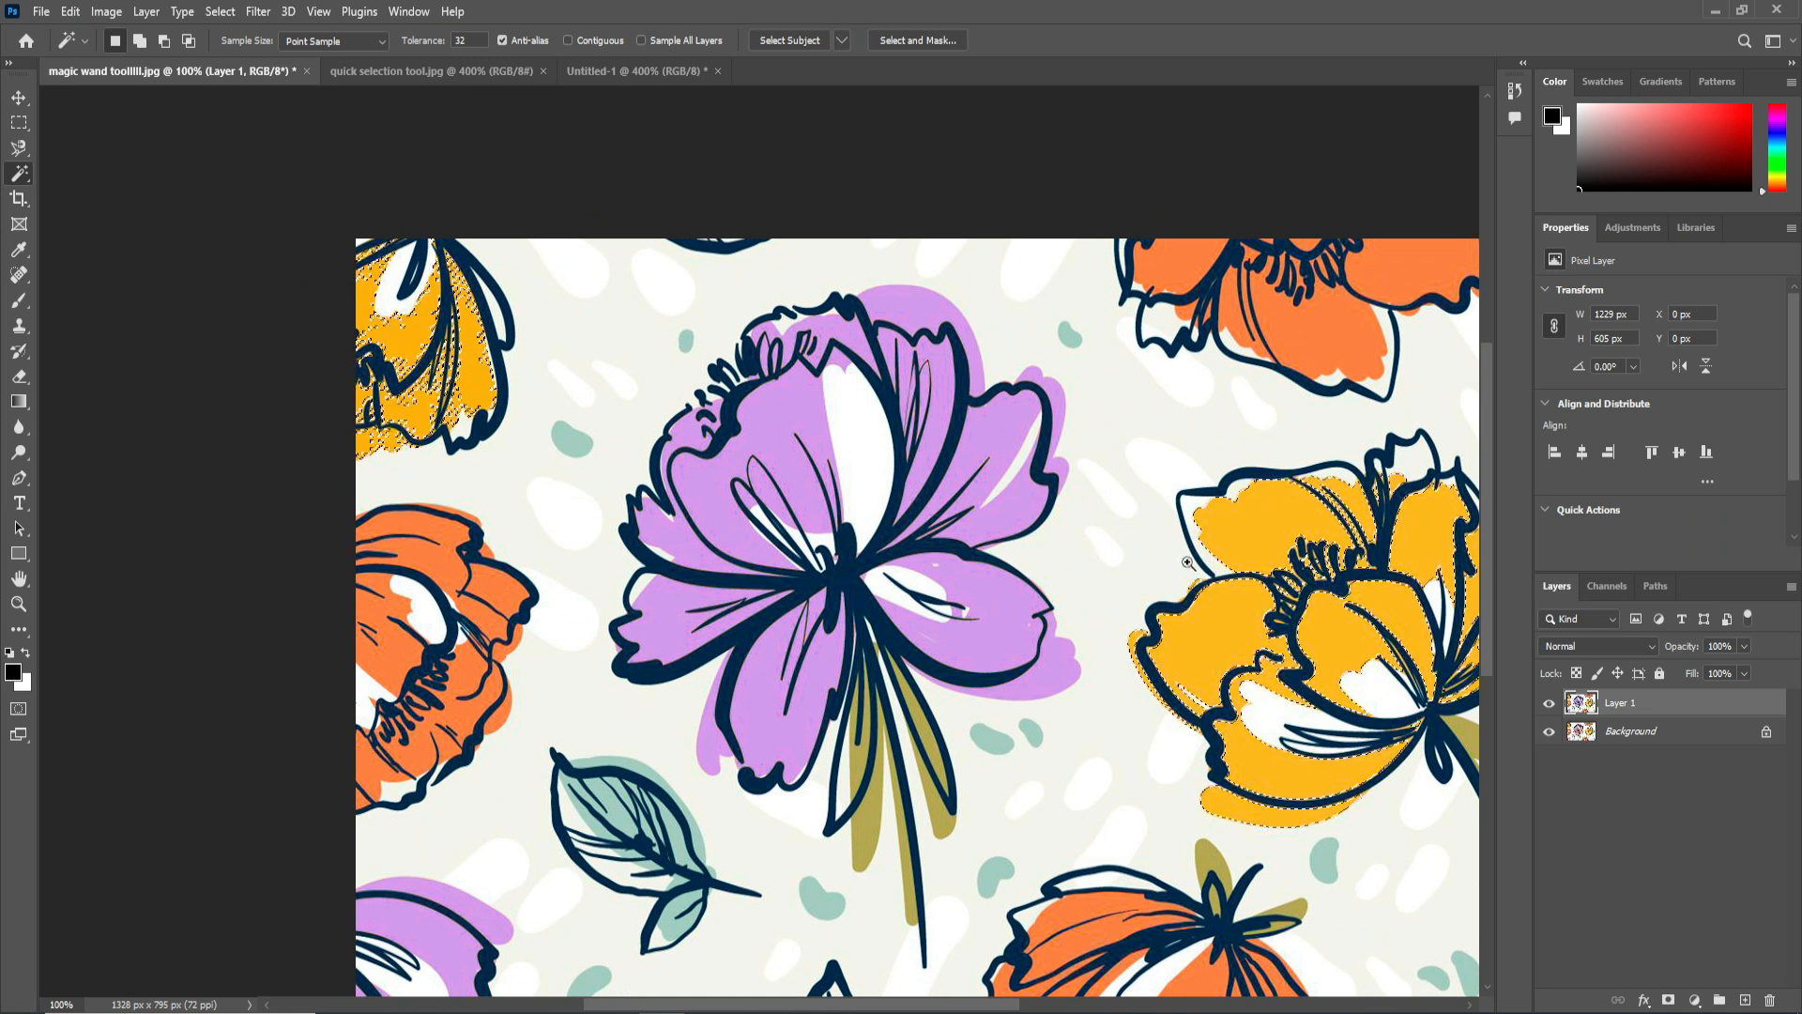
# Grow the yellow selection and add the missed areas of the yellow flower in the image's upper-left corner with the Magic Wand.
pyautogui.keyDown('ctrl'); pyautogui.click(526, 434); pyautogui.keyUp('ctrl')
pyautogui.moveTo(515, 404); pyautogui.dragTo(657, 552)
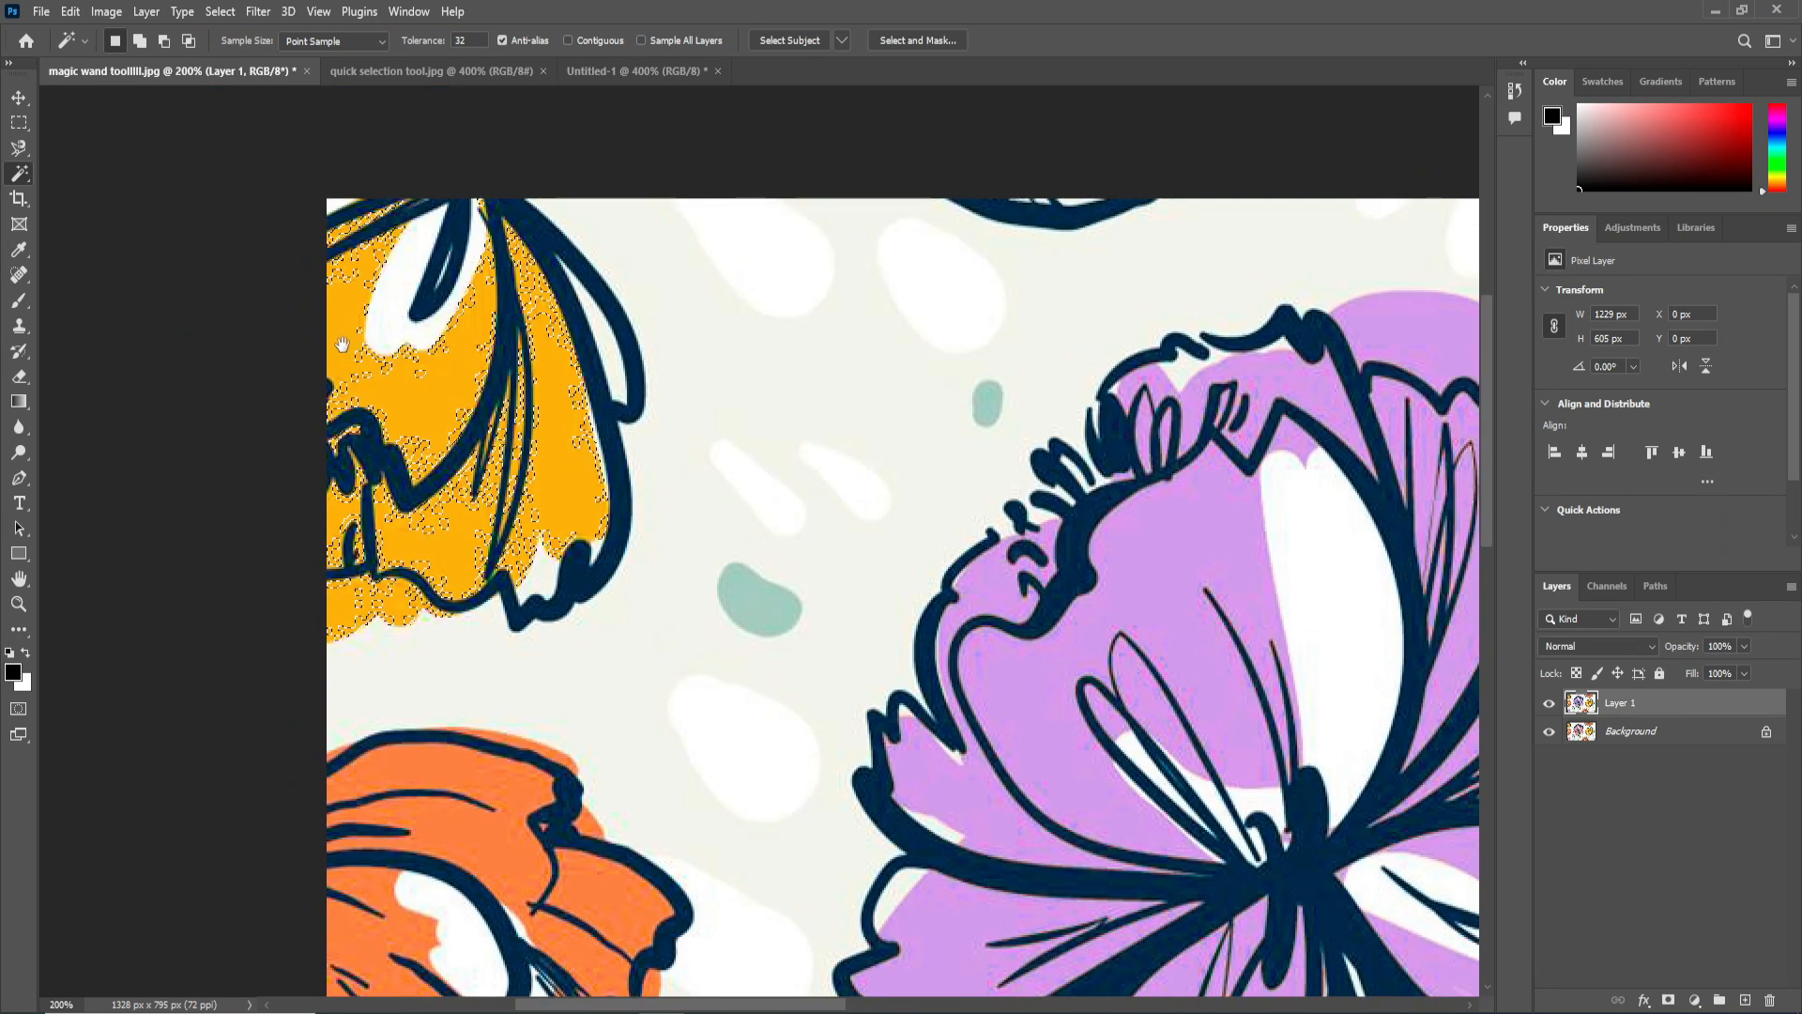
pyautogui.rightClick(399, 401)
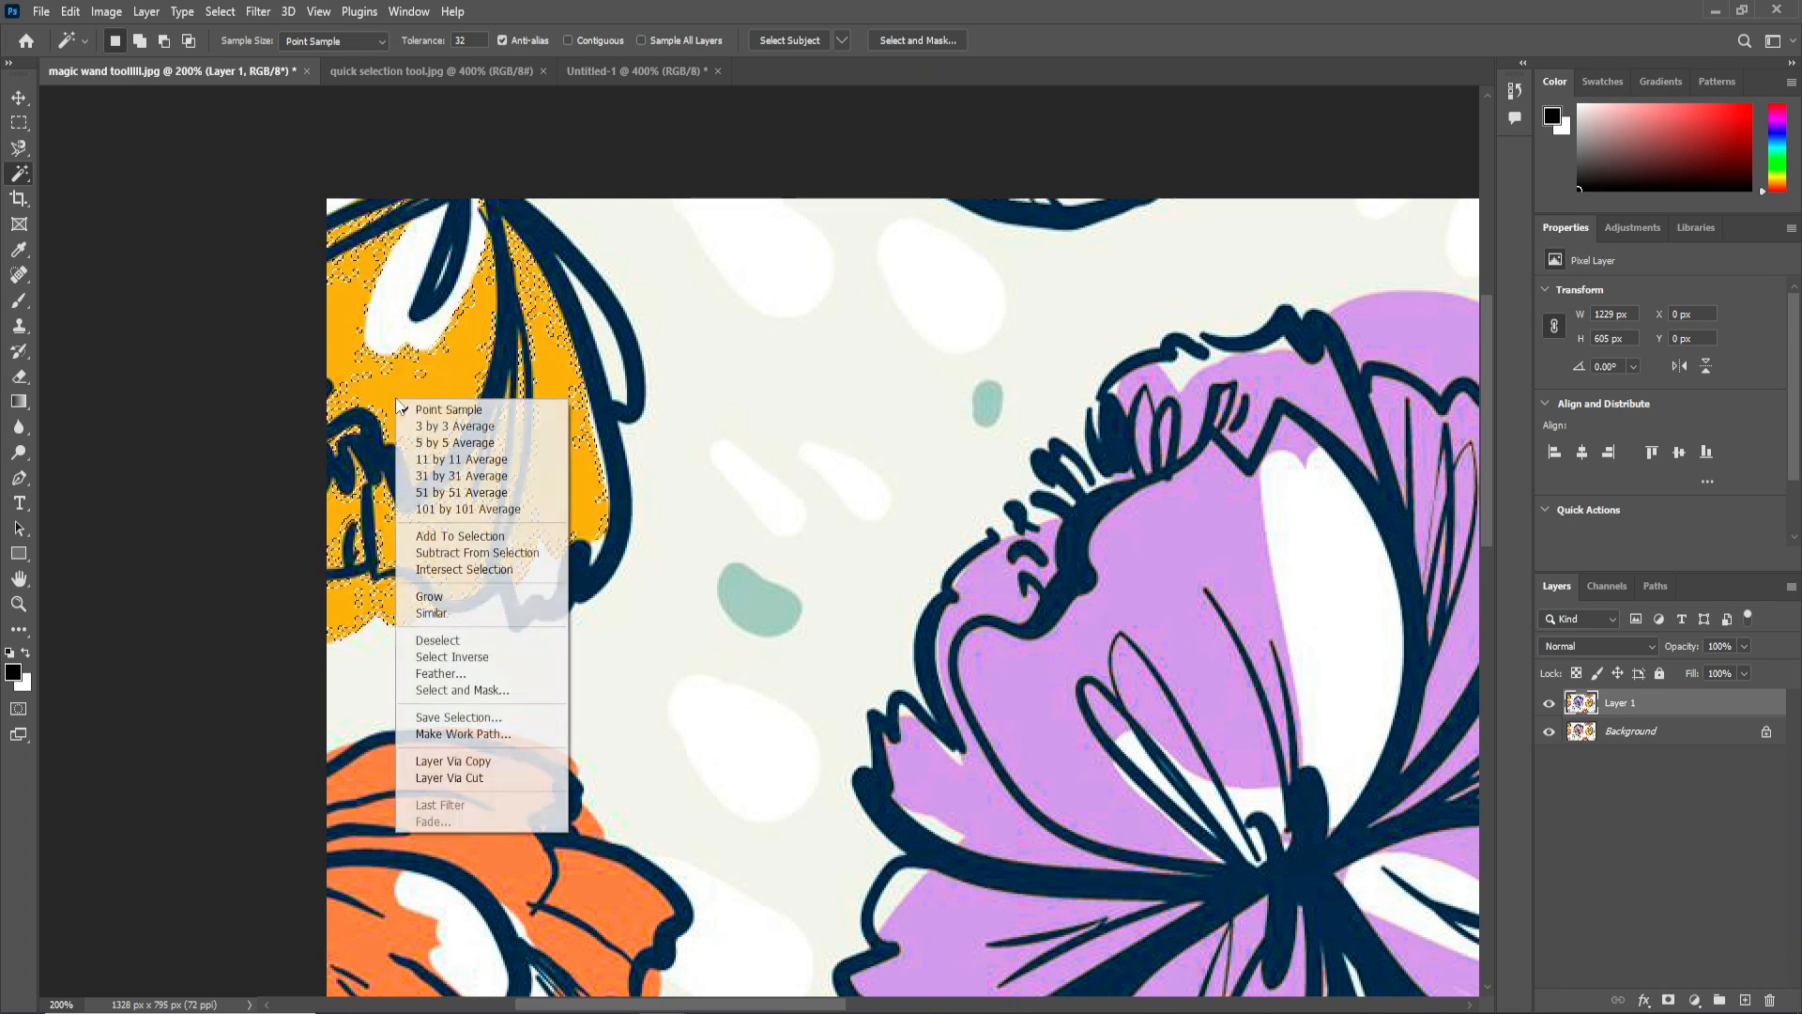
pyautogui.click(463, 598)
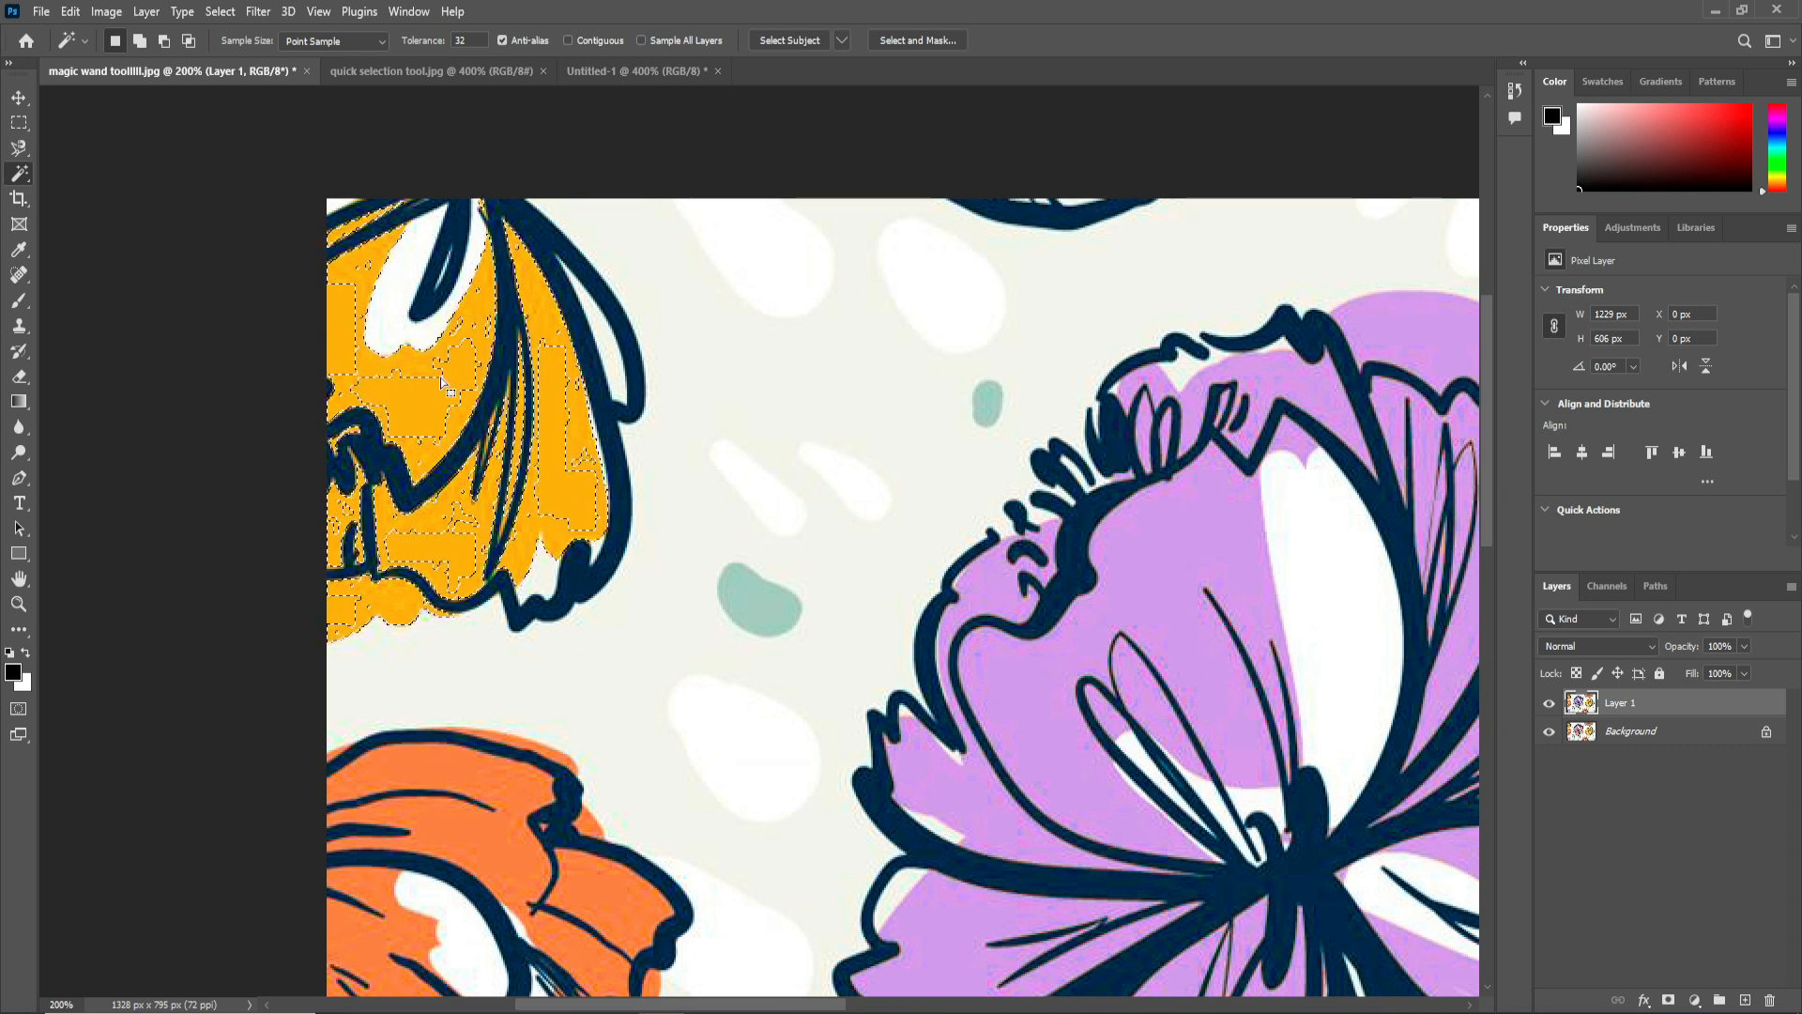
pyautogui.press('shift')
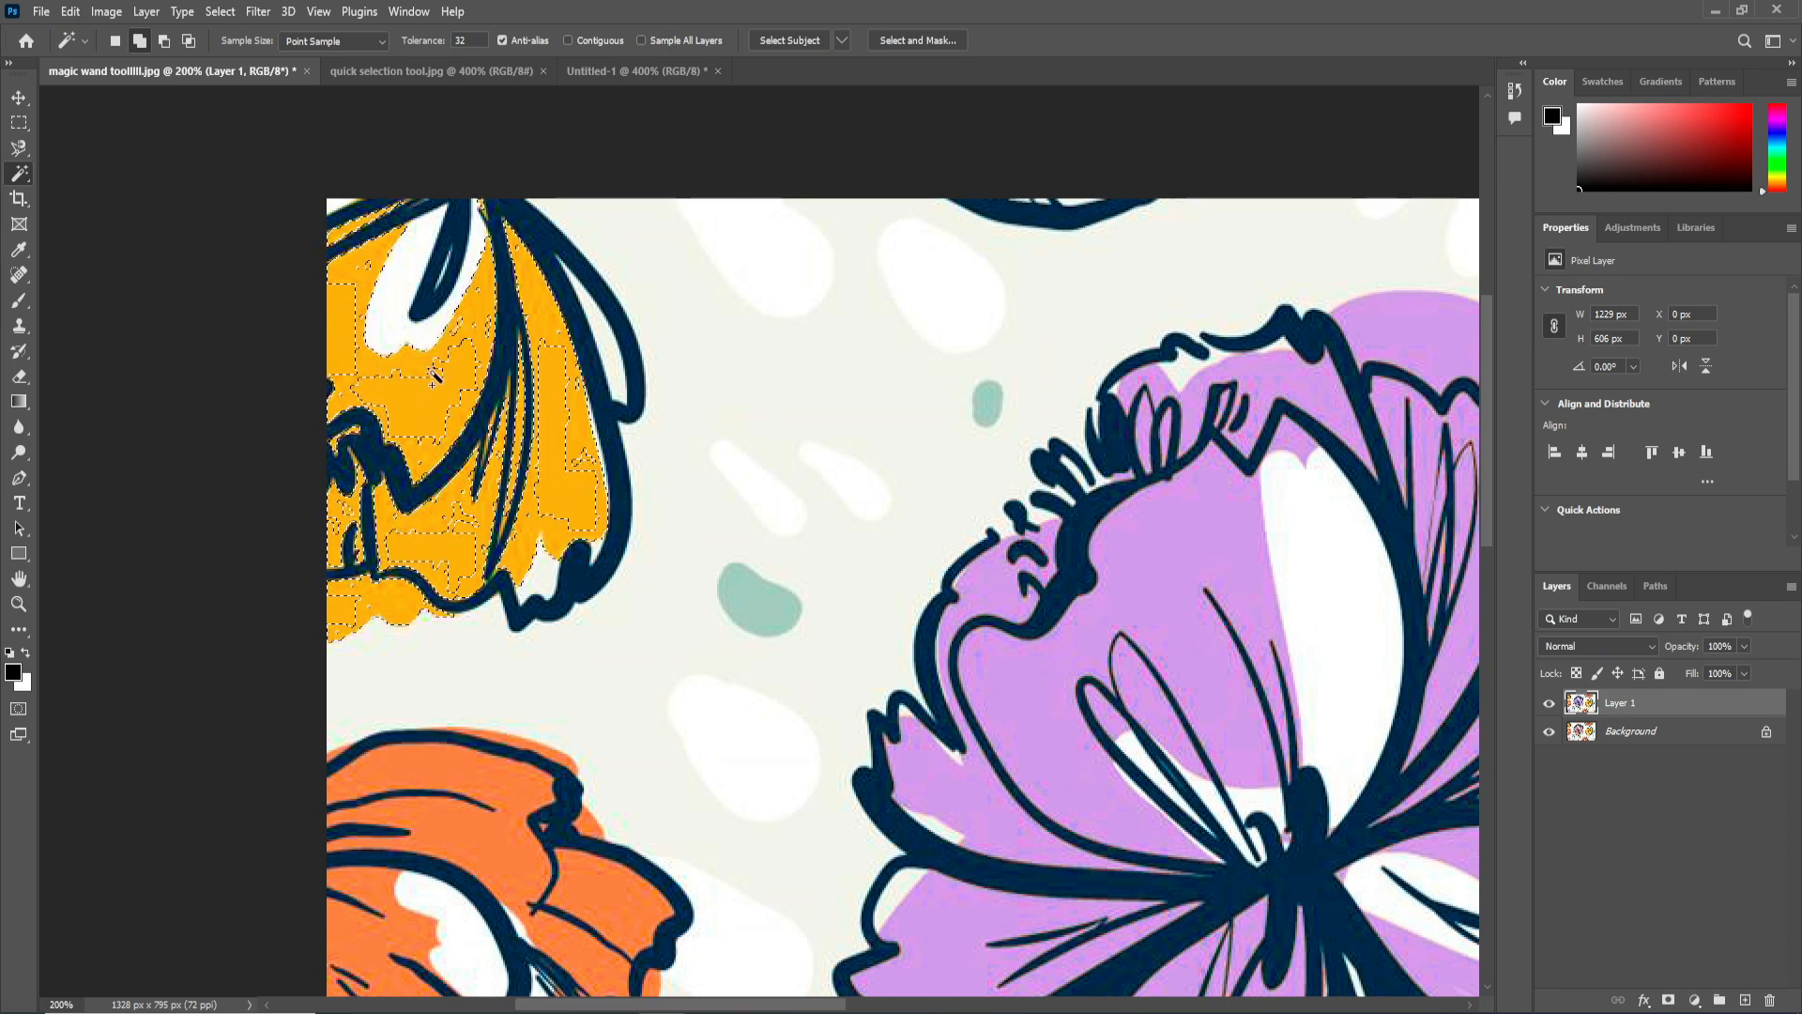
pyautogui.click(441, 399)
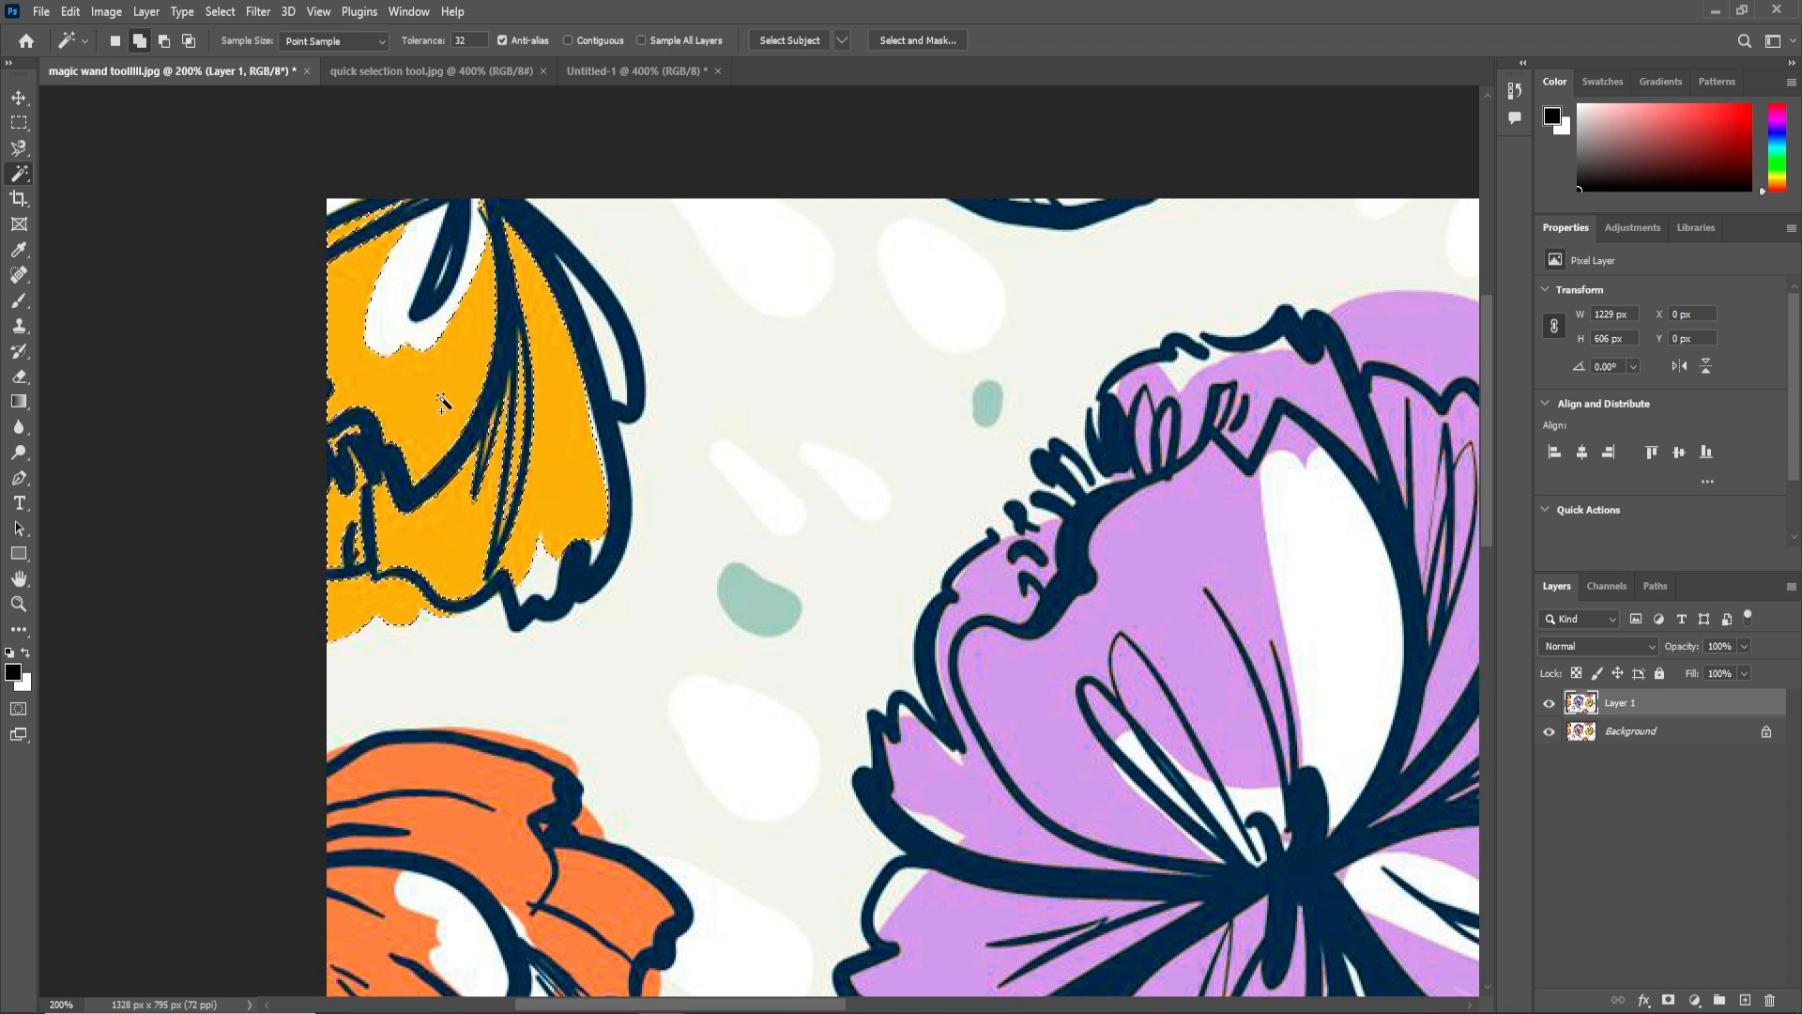
# Recolor the selected yellow areas to red with Hue/Saturation at Hue -47 and Saturation -28, and clear the selection.
pyautogui.hotkey('ctrl', '-')
pyautogui.moveTo(1189, 652); pyautogui.dragTo(910, 642)
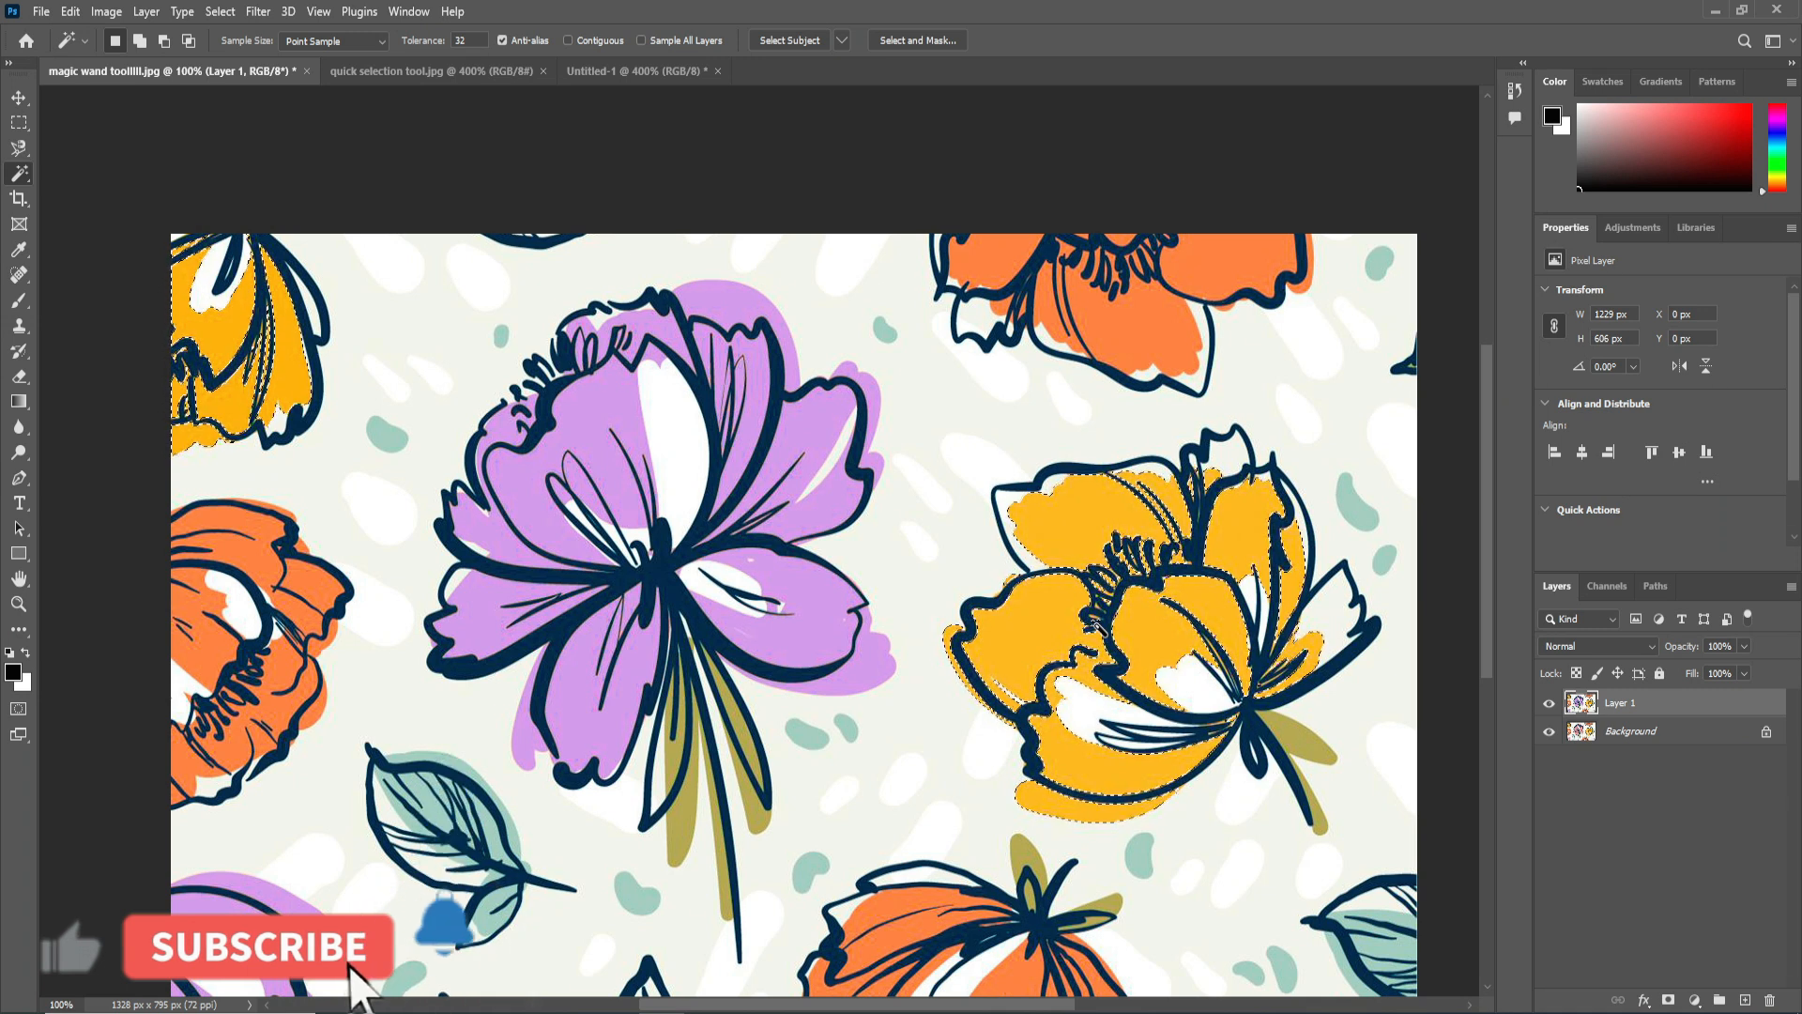
pyautogui.hotkey('ctrl', 'u')
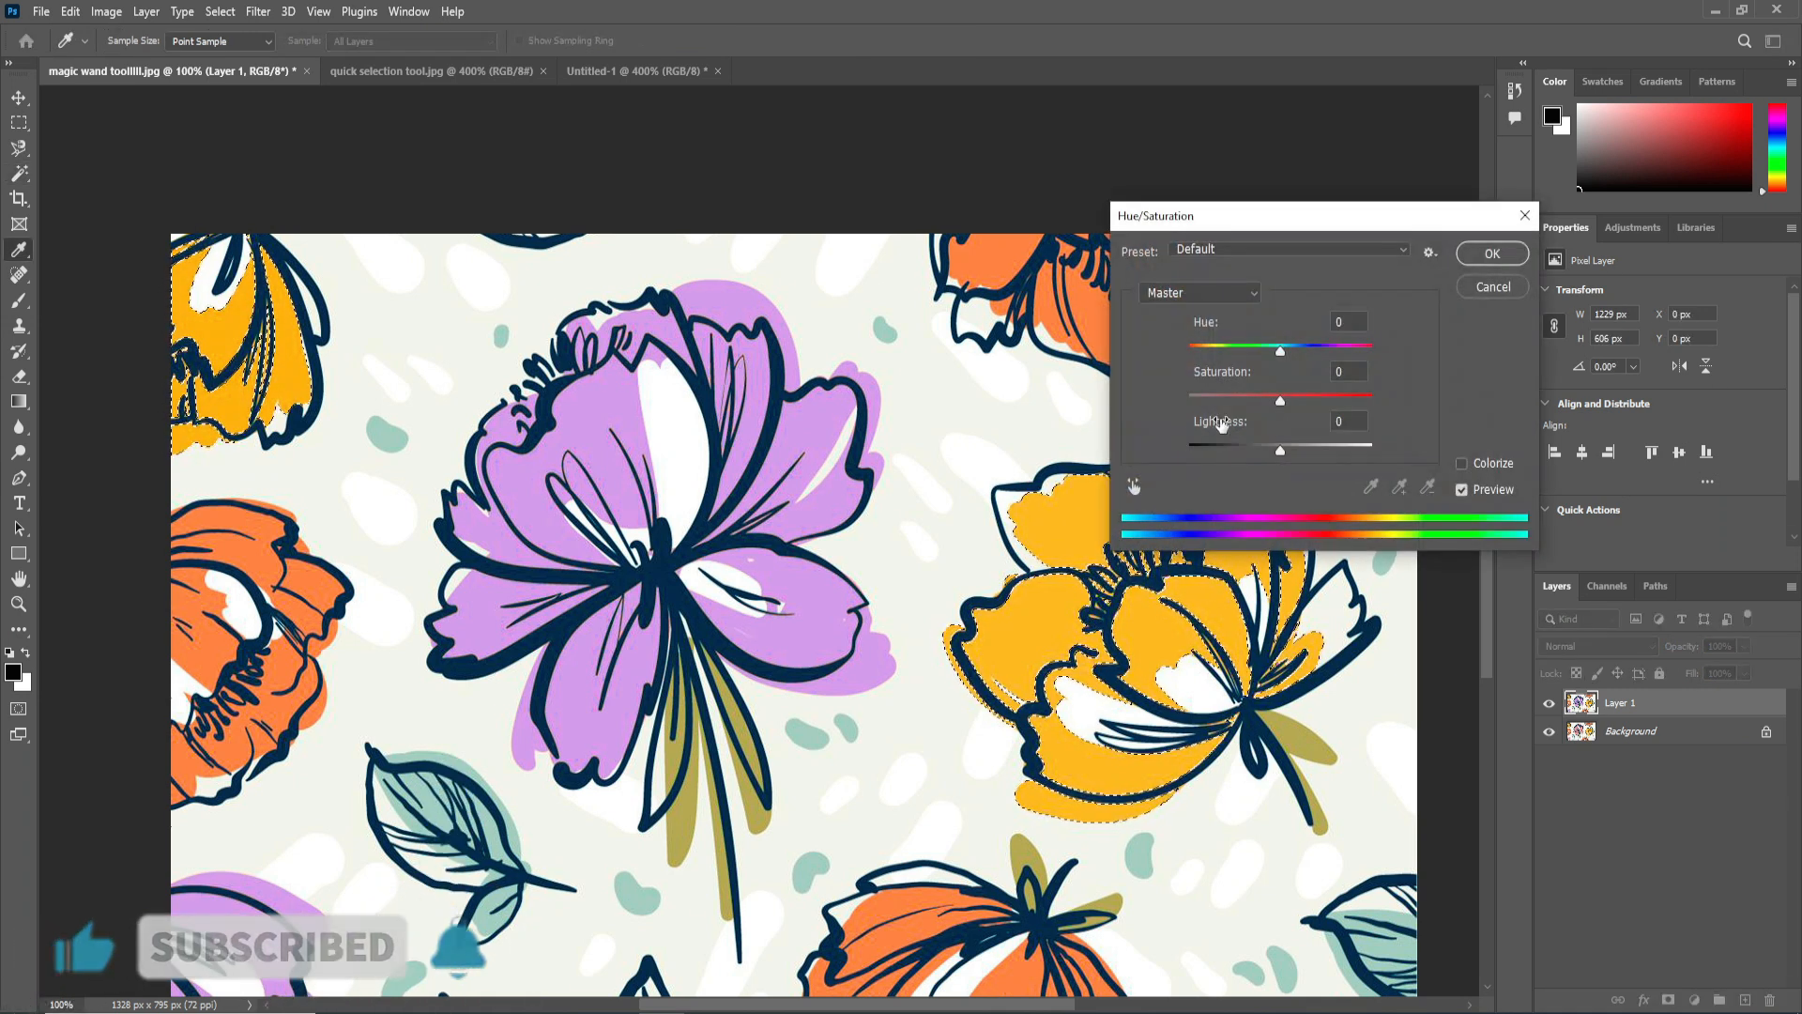
pyautogui.moveTo(1279, 351); pyautogui.dragTo(1256, 409)
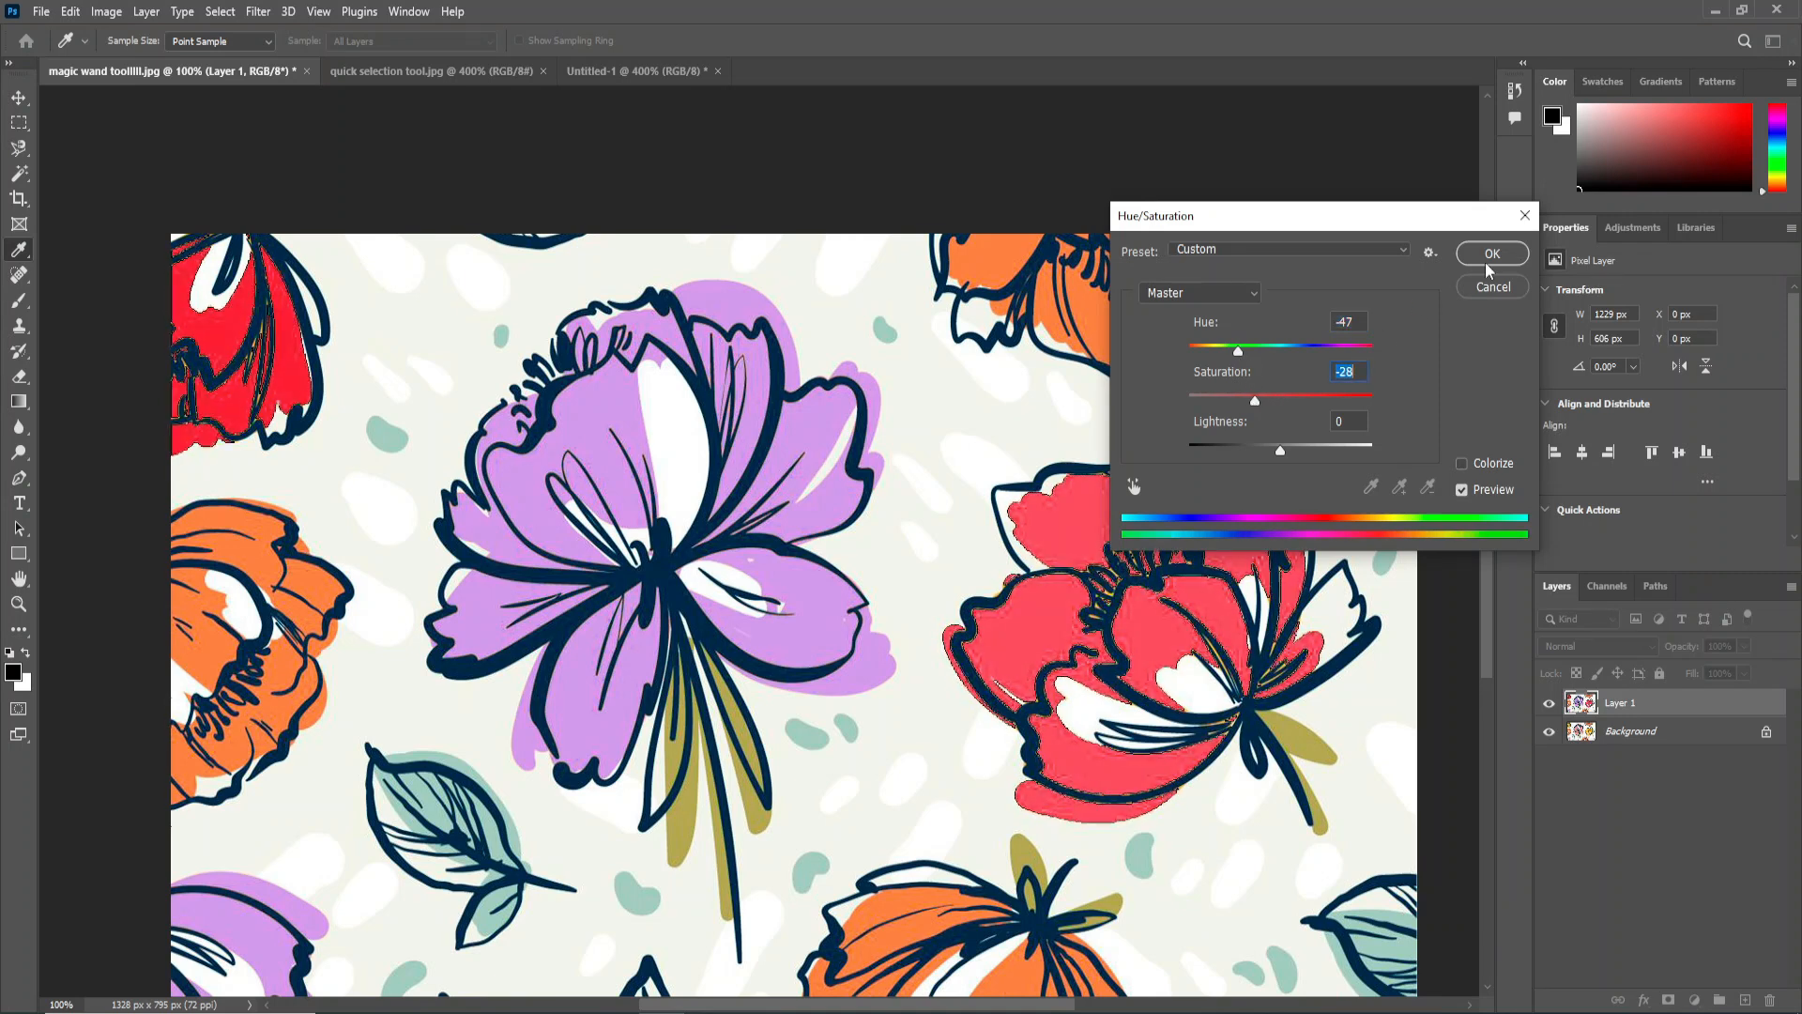
pyautogui.click(1493, 254)
pyautogui.hotkey('ctrl', 'd')
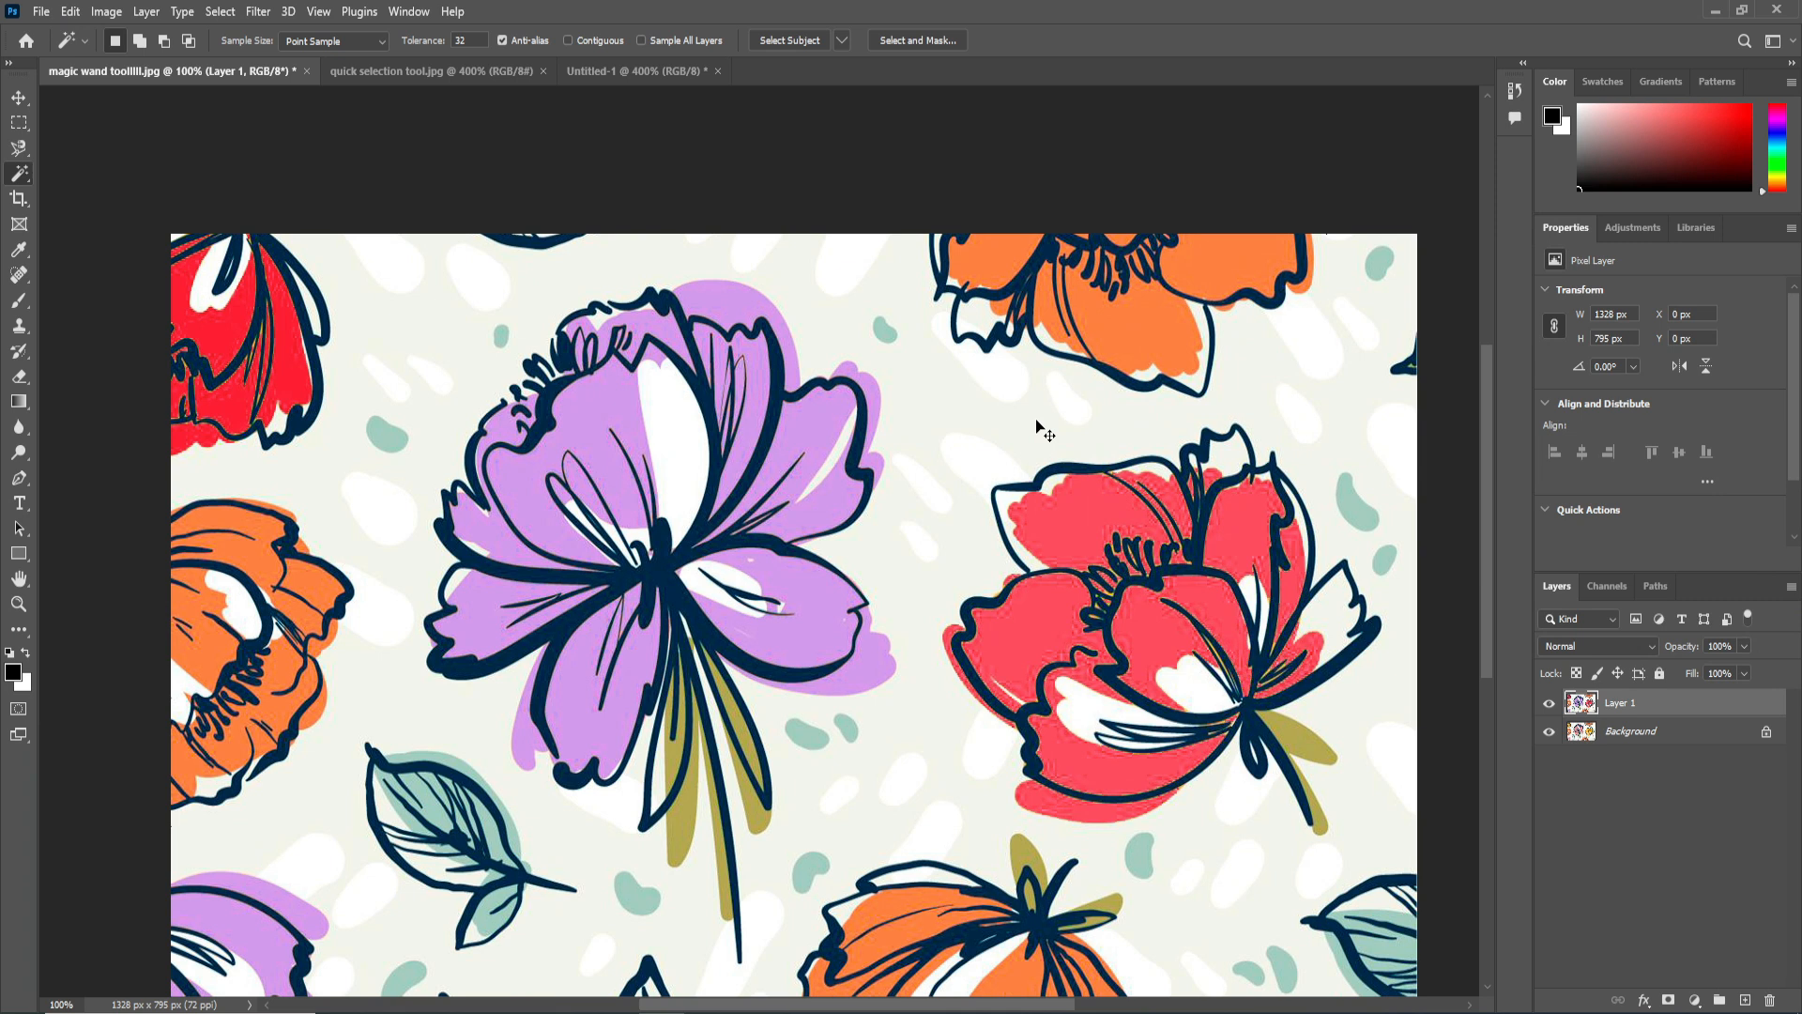
# Hide and show Layer 1 to compare the recolored flowers with the original illustration.
pyautogui.hotkey('ctrl', '-')
pyautogui.hotkey('ctrl', '+')
pyautogui.click(1549, 705)
pyautogui.click(1549, 705)
pyautogui.hotkey('ctrl', '-')
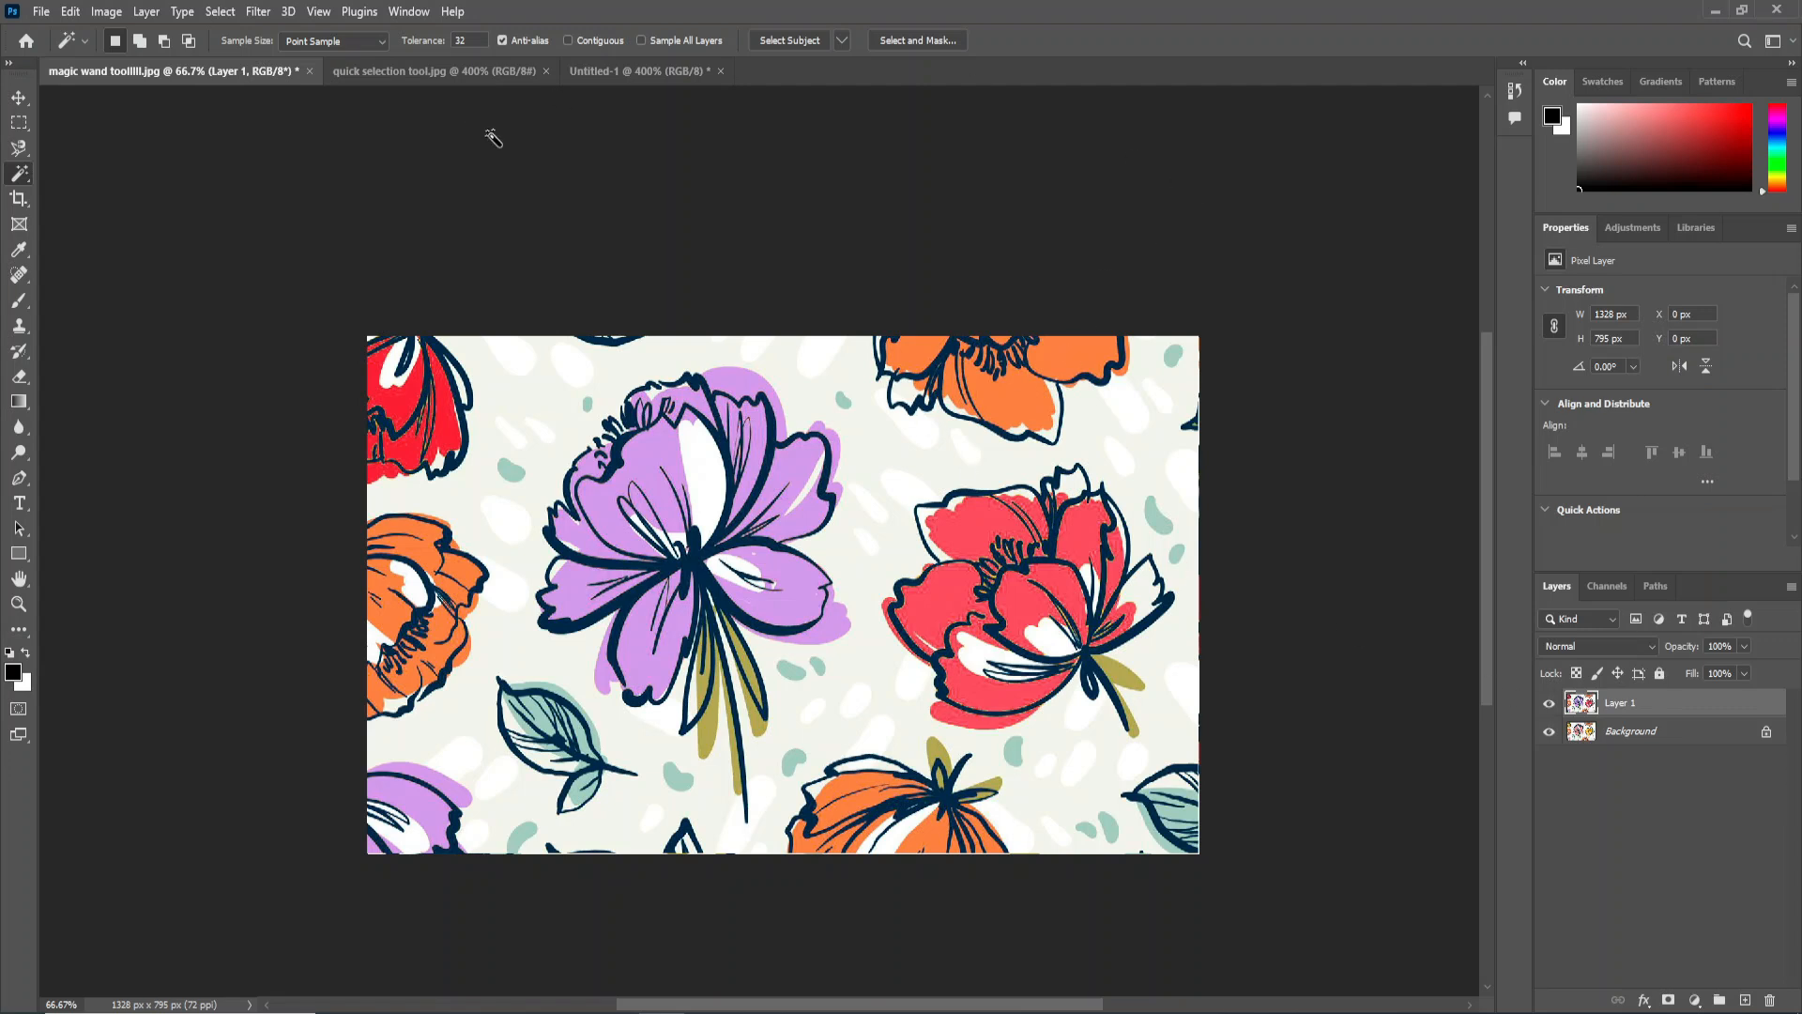
# Switch to the quick selection tool.jpg document, bring the whole jar into view, and activate the Quick Selection Tool.
pyautogui.click(458, 70)
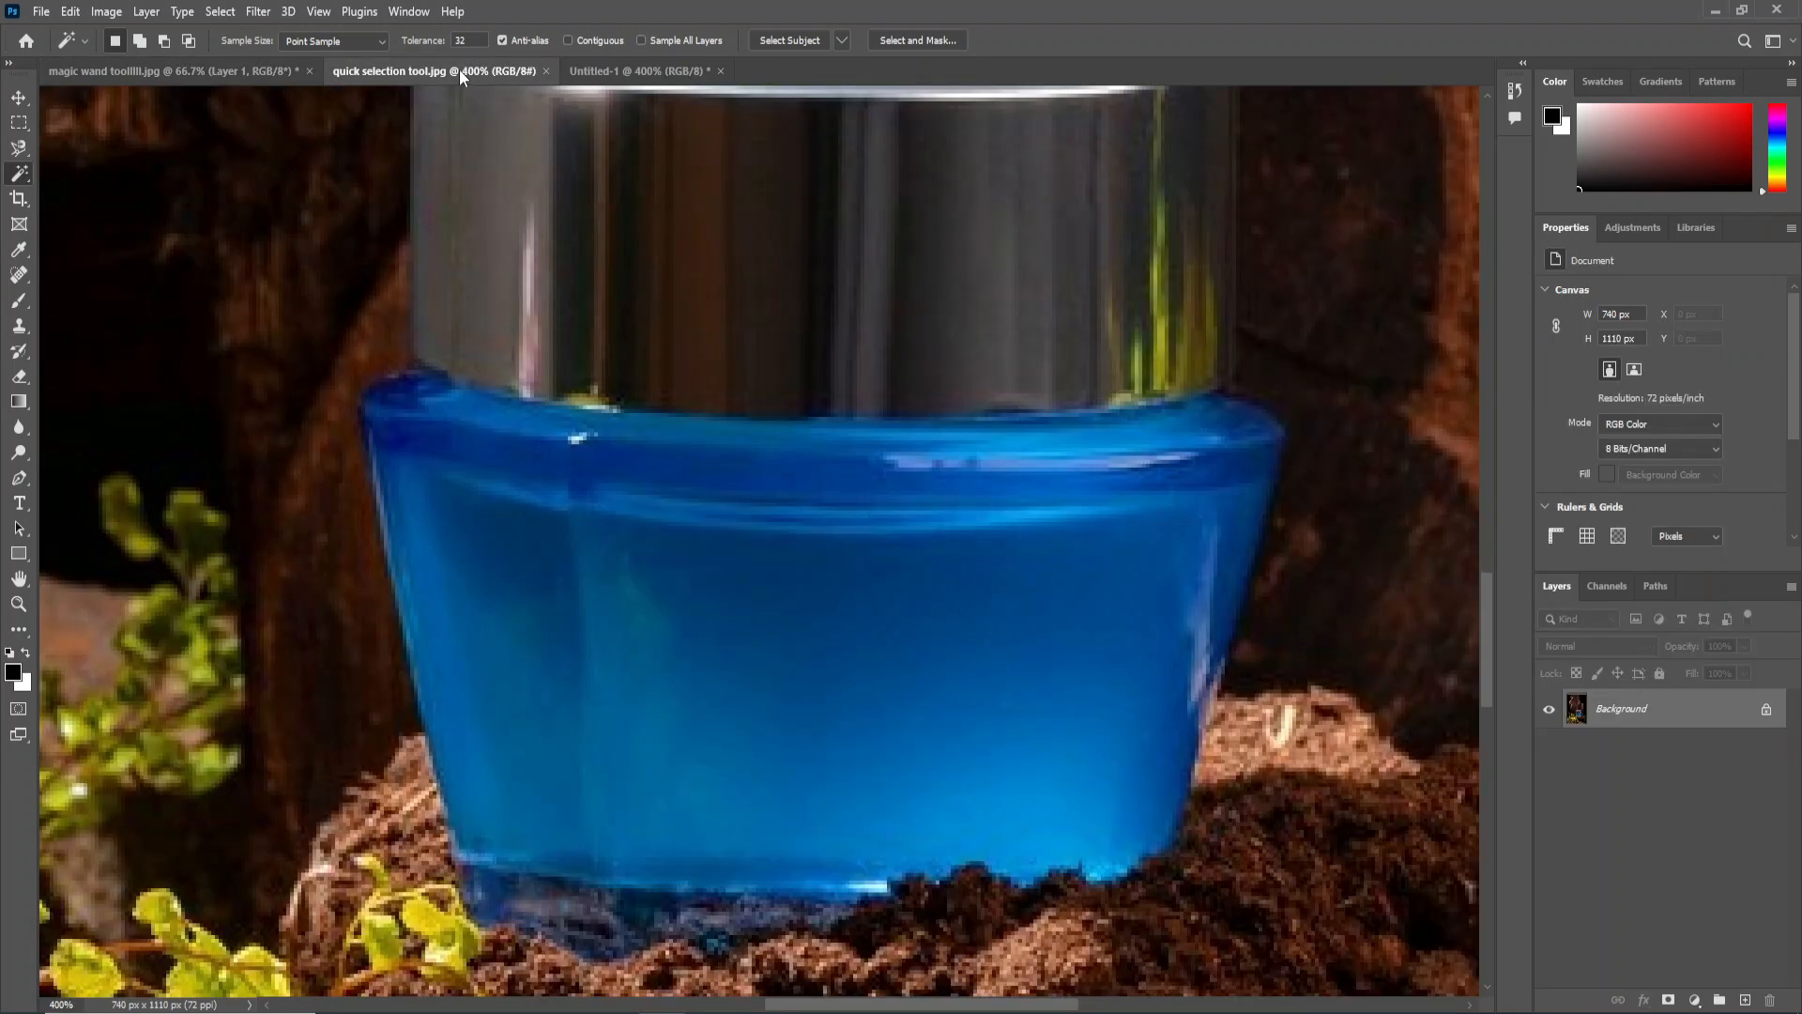
pyautogui.hotkey('ctrl', '-')
pyautogui.hotkey('ctrl', '-')
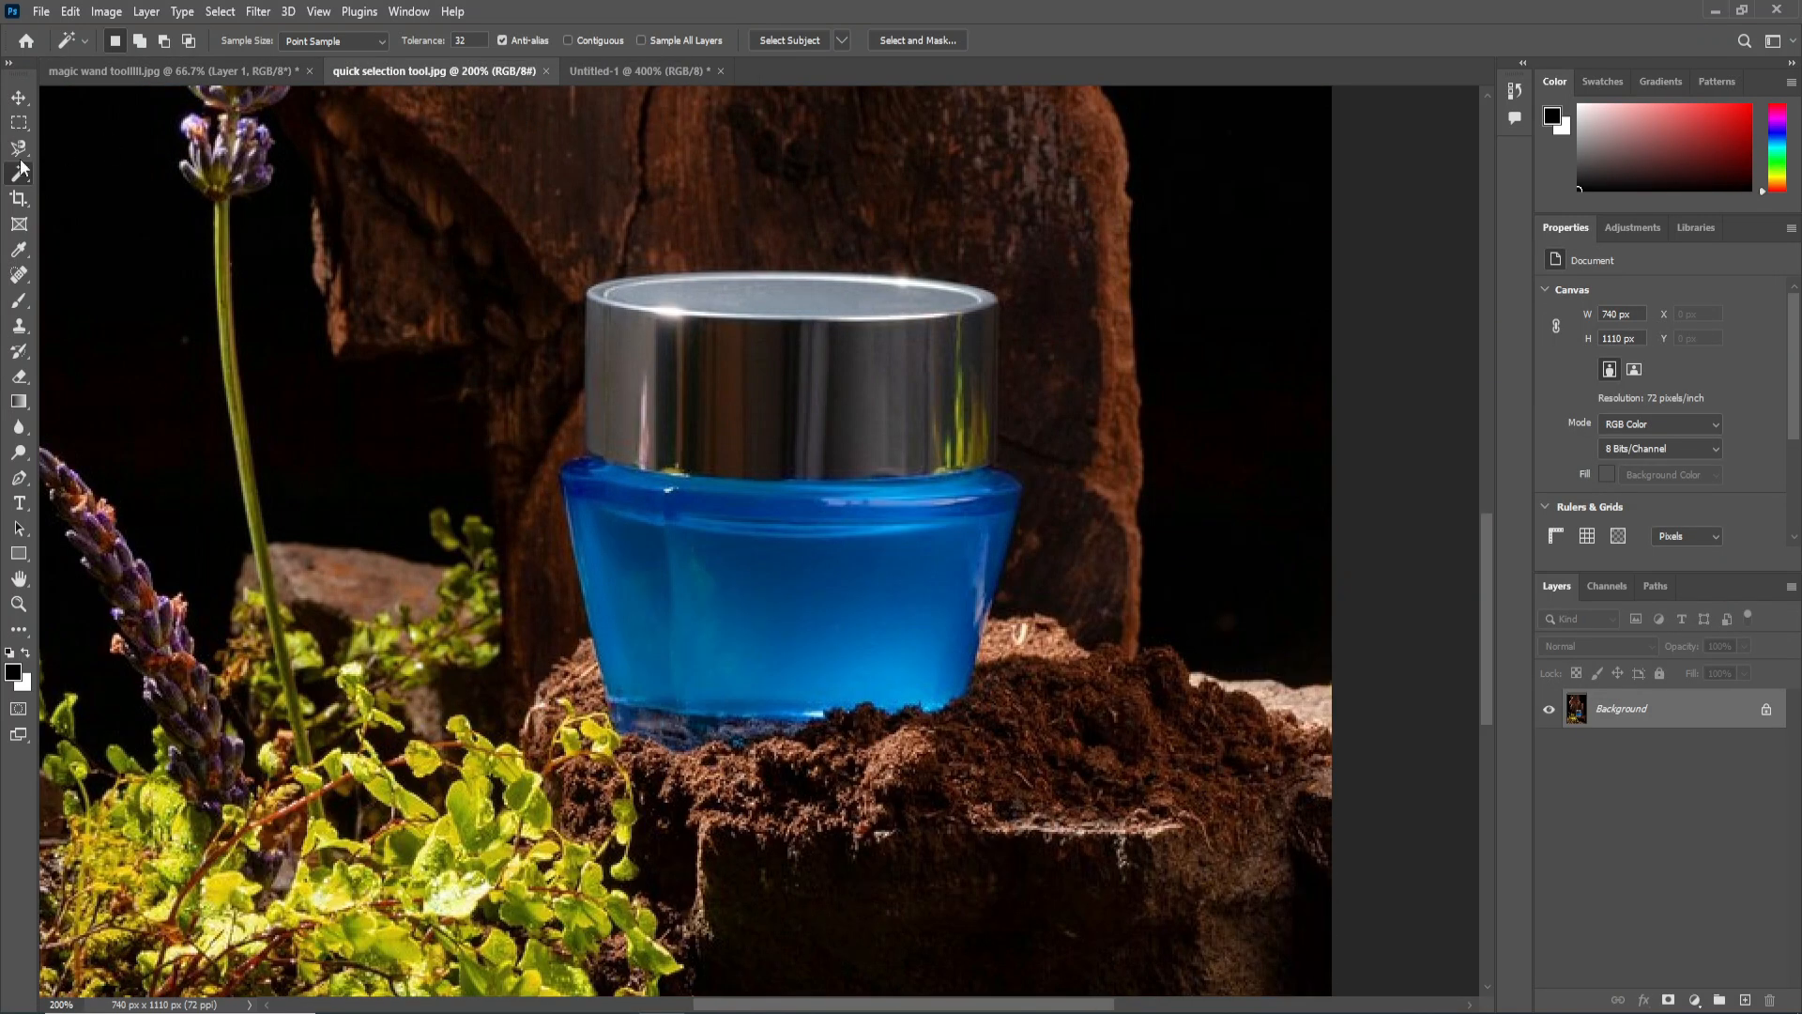
pyautogui.rightClick(18, 175)
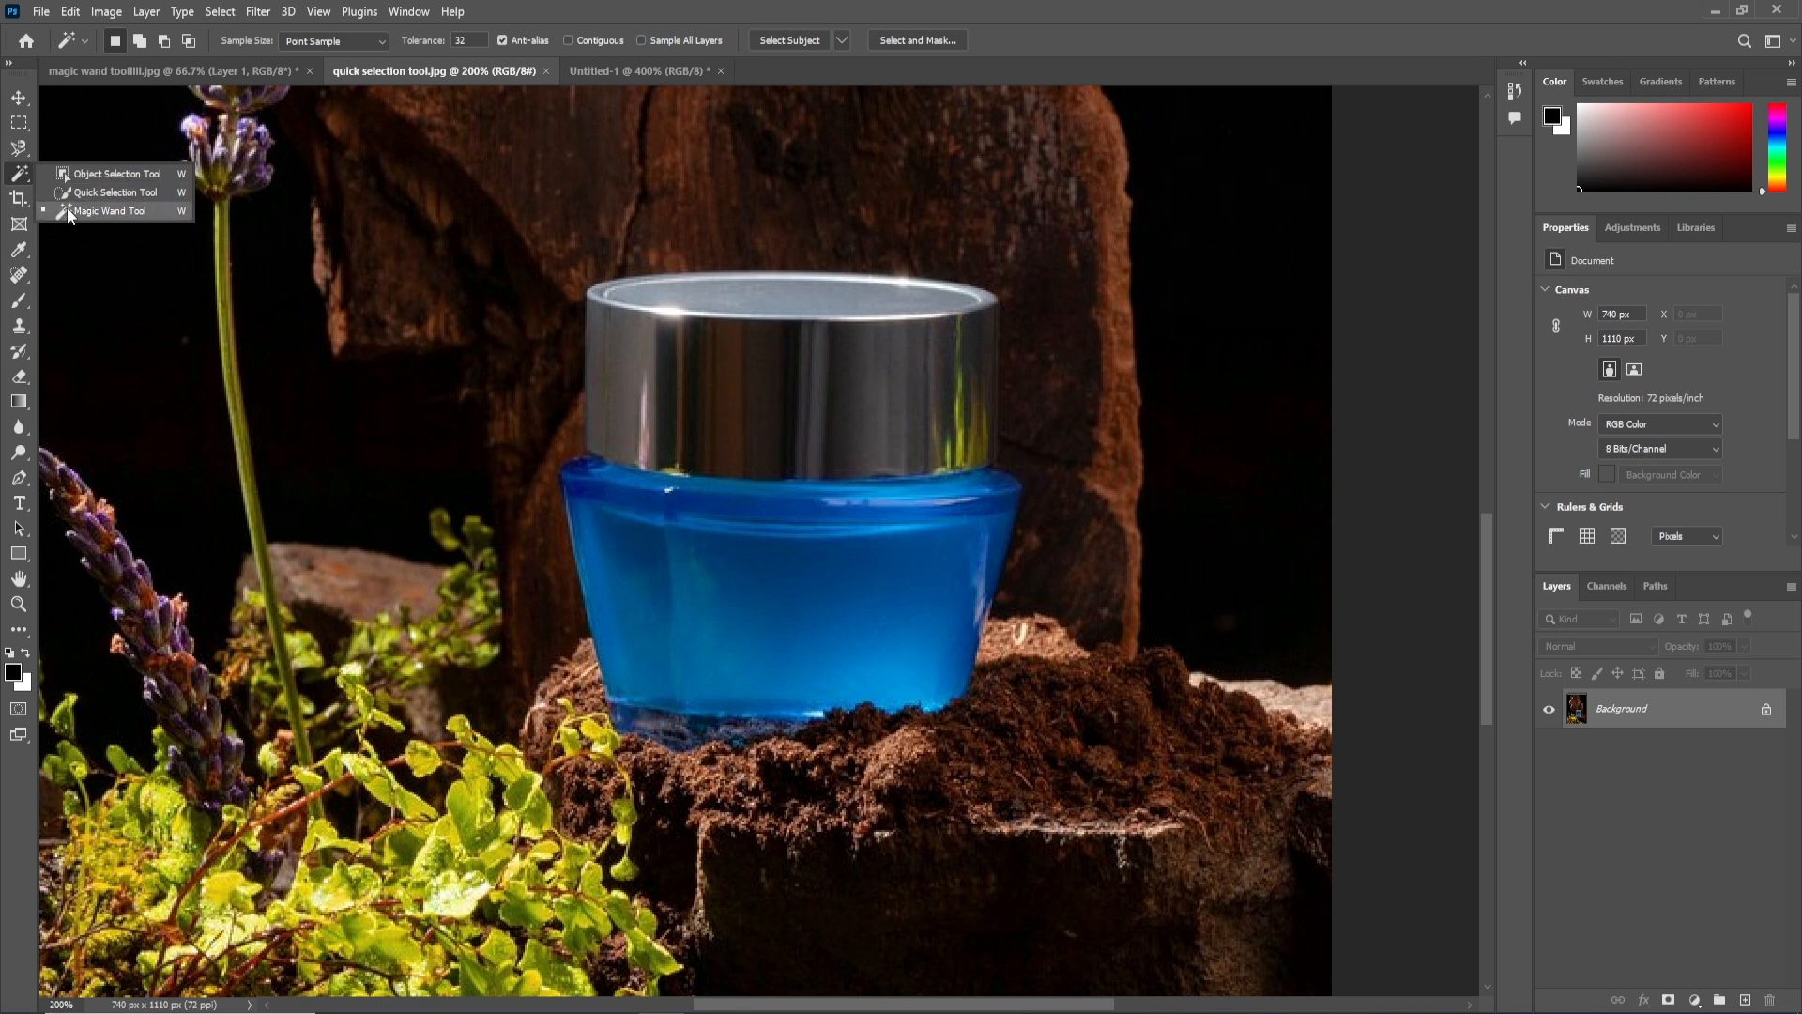
pyautogui.click(114, 193)
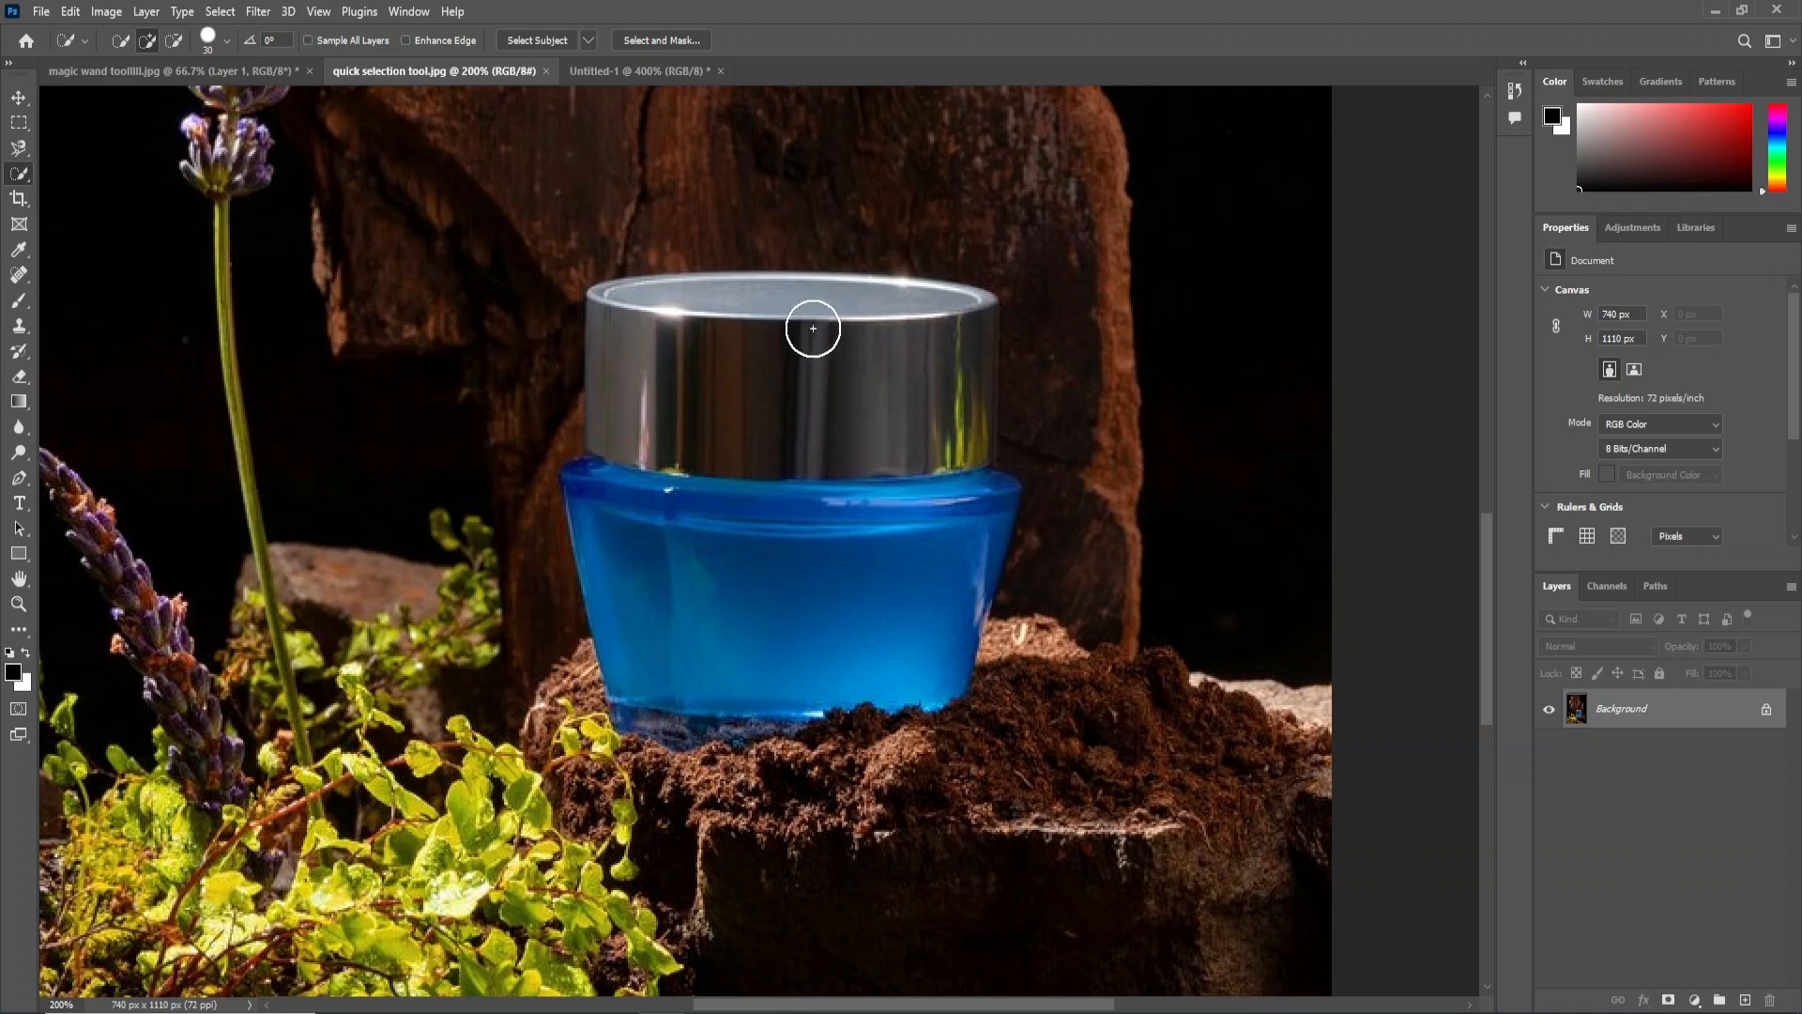
# Select the silver lid and the blue body of the cosmetic jar with the Quick Selection Tool.
pyautogui.hotkey('ctrl', '-')
pyautogui.hotkey('ctrl', '+')
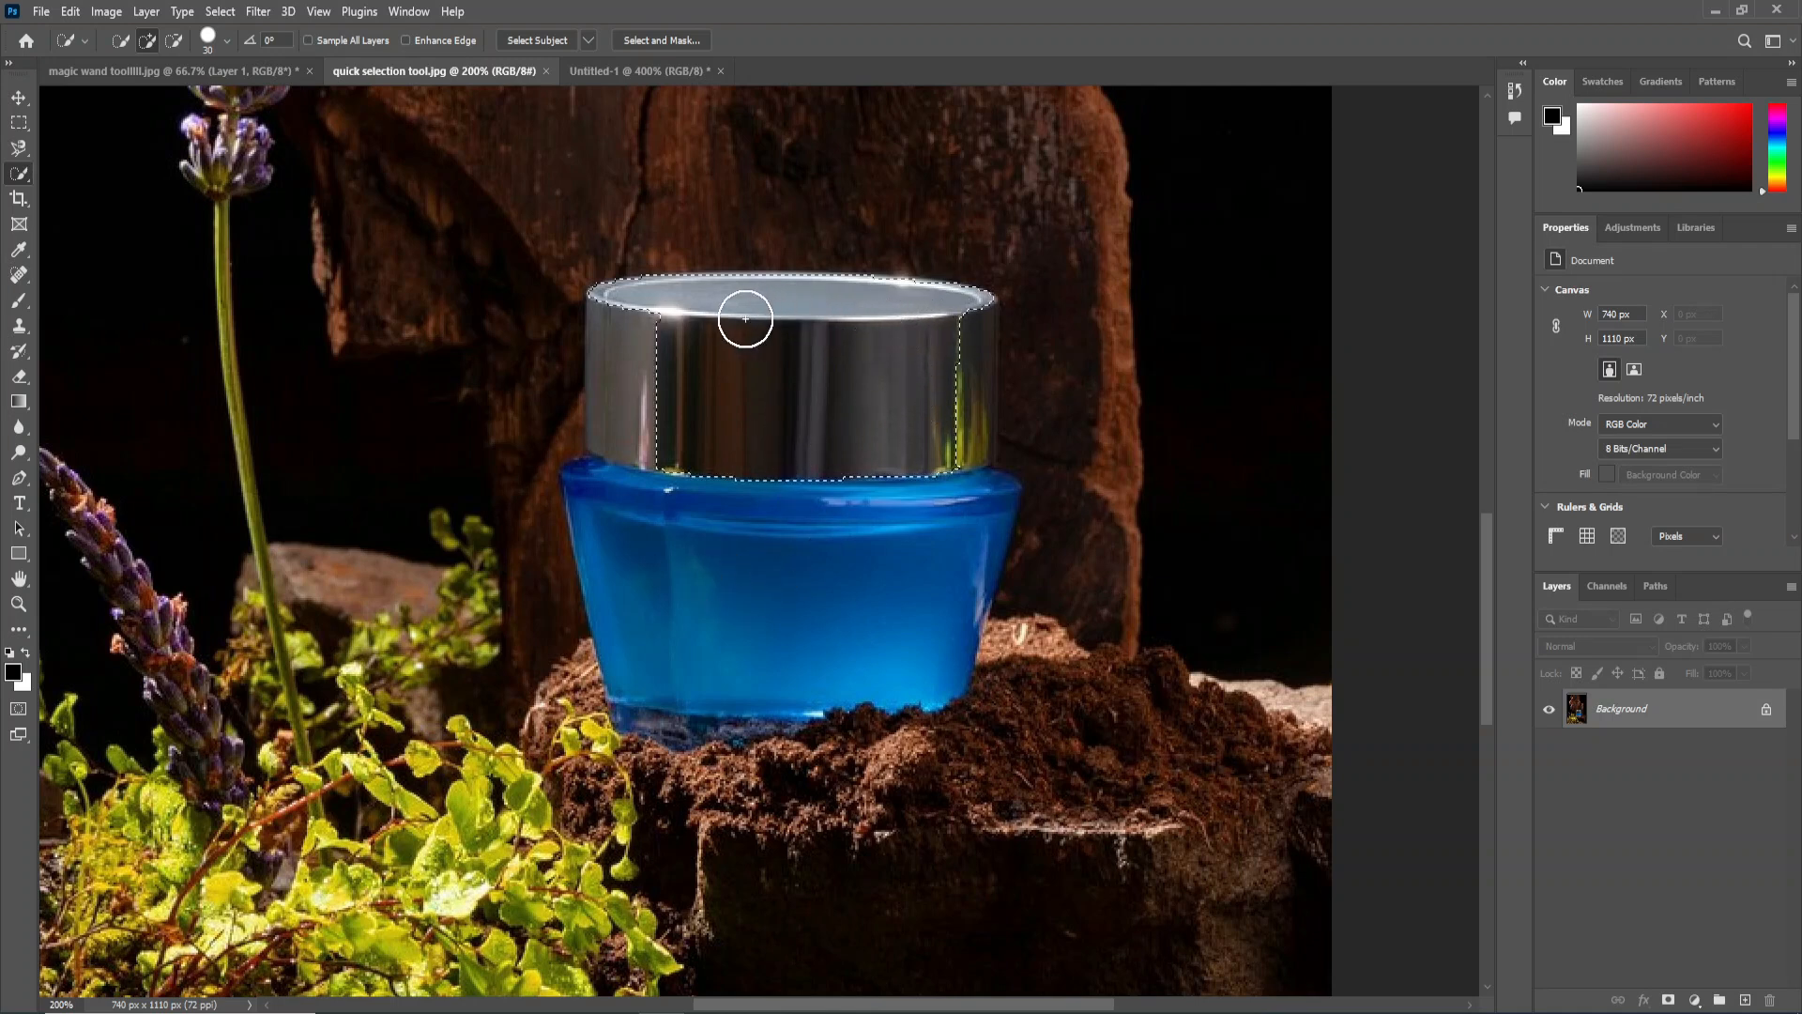
pyautogui.moveTo(631, 512); pyautogui.dragTo(655, 578)
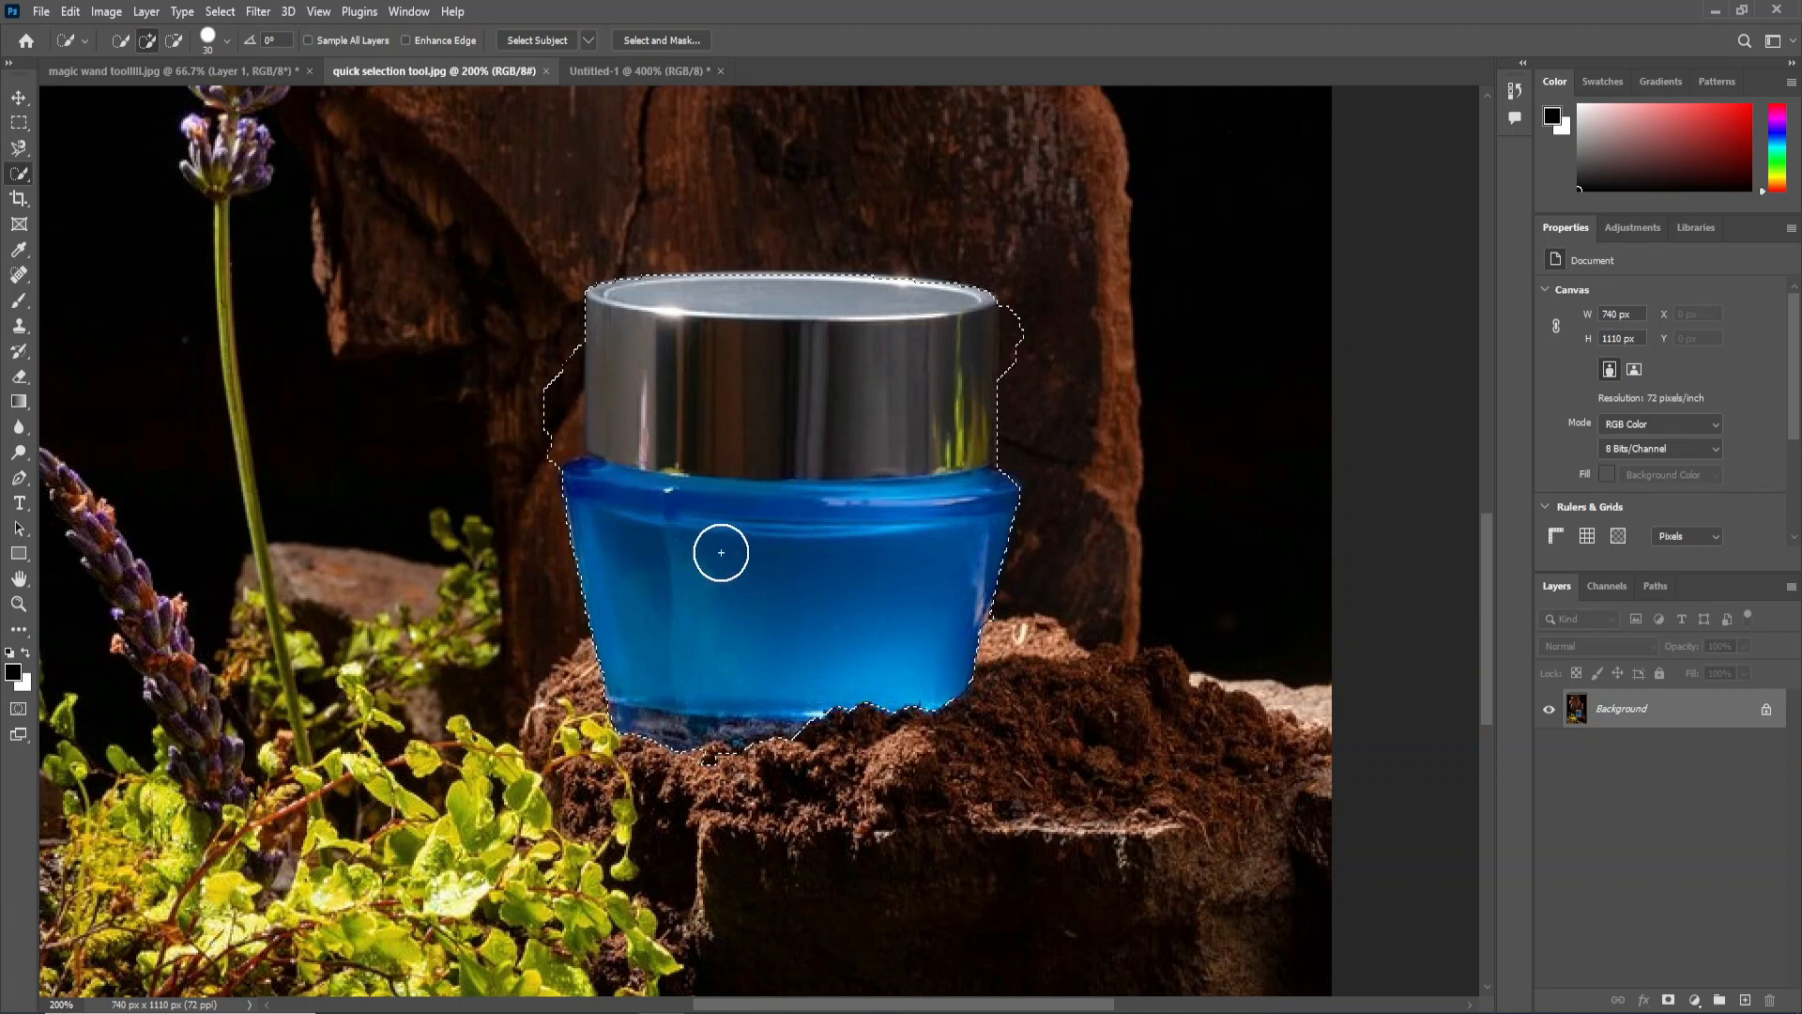
# Subtract the stray background area on the left side of the jar's lid from the selection with the Quick Selection Tool.
pyautogui.scroll(1, 675, 431)
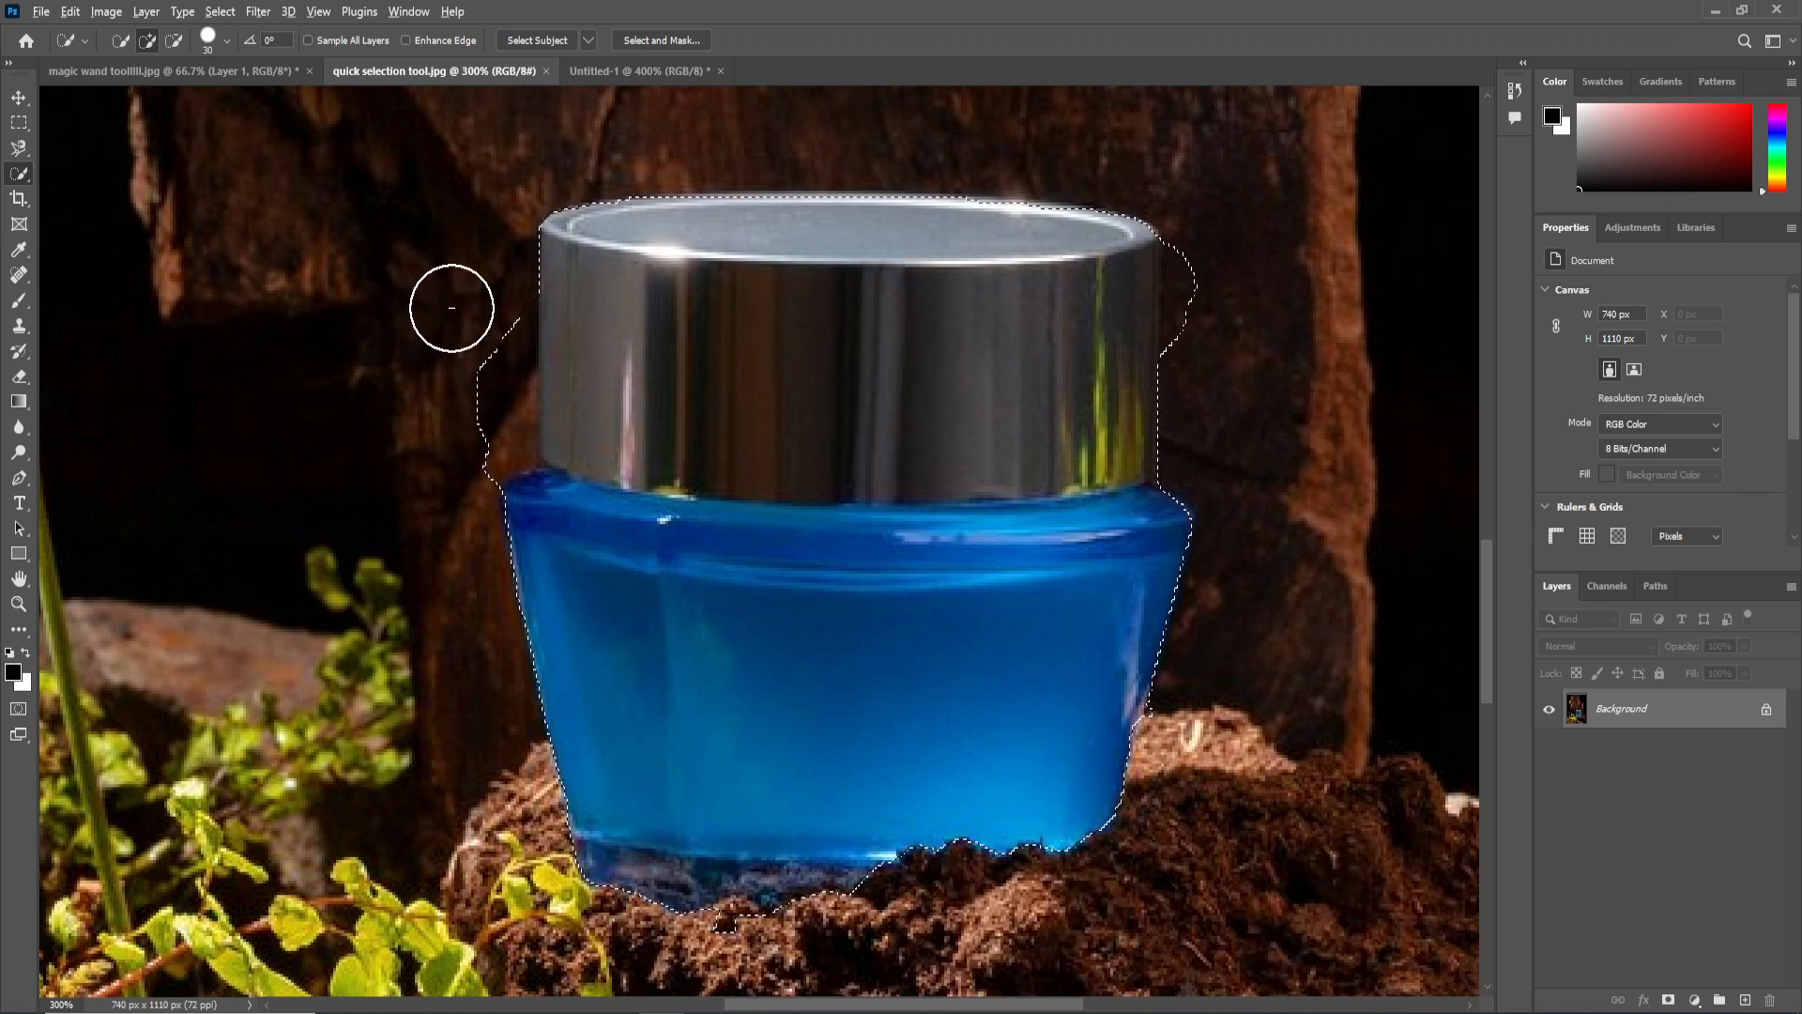
pyautogui.moveTo(475, 238); pyautogui.dragTo(481, 348)
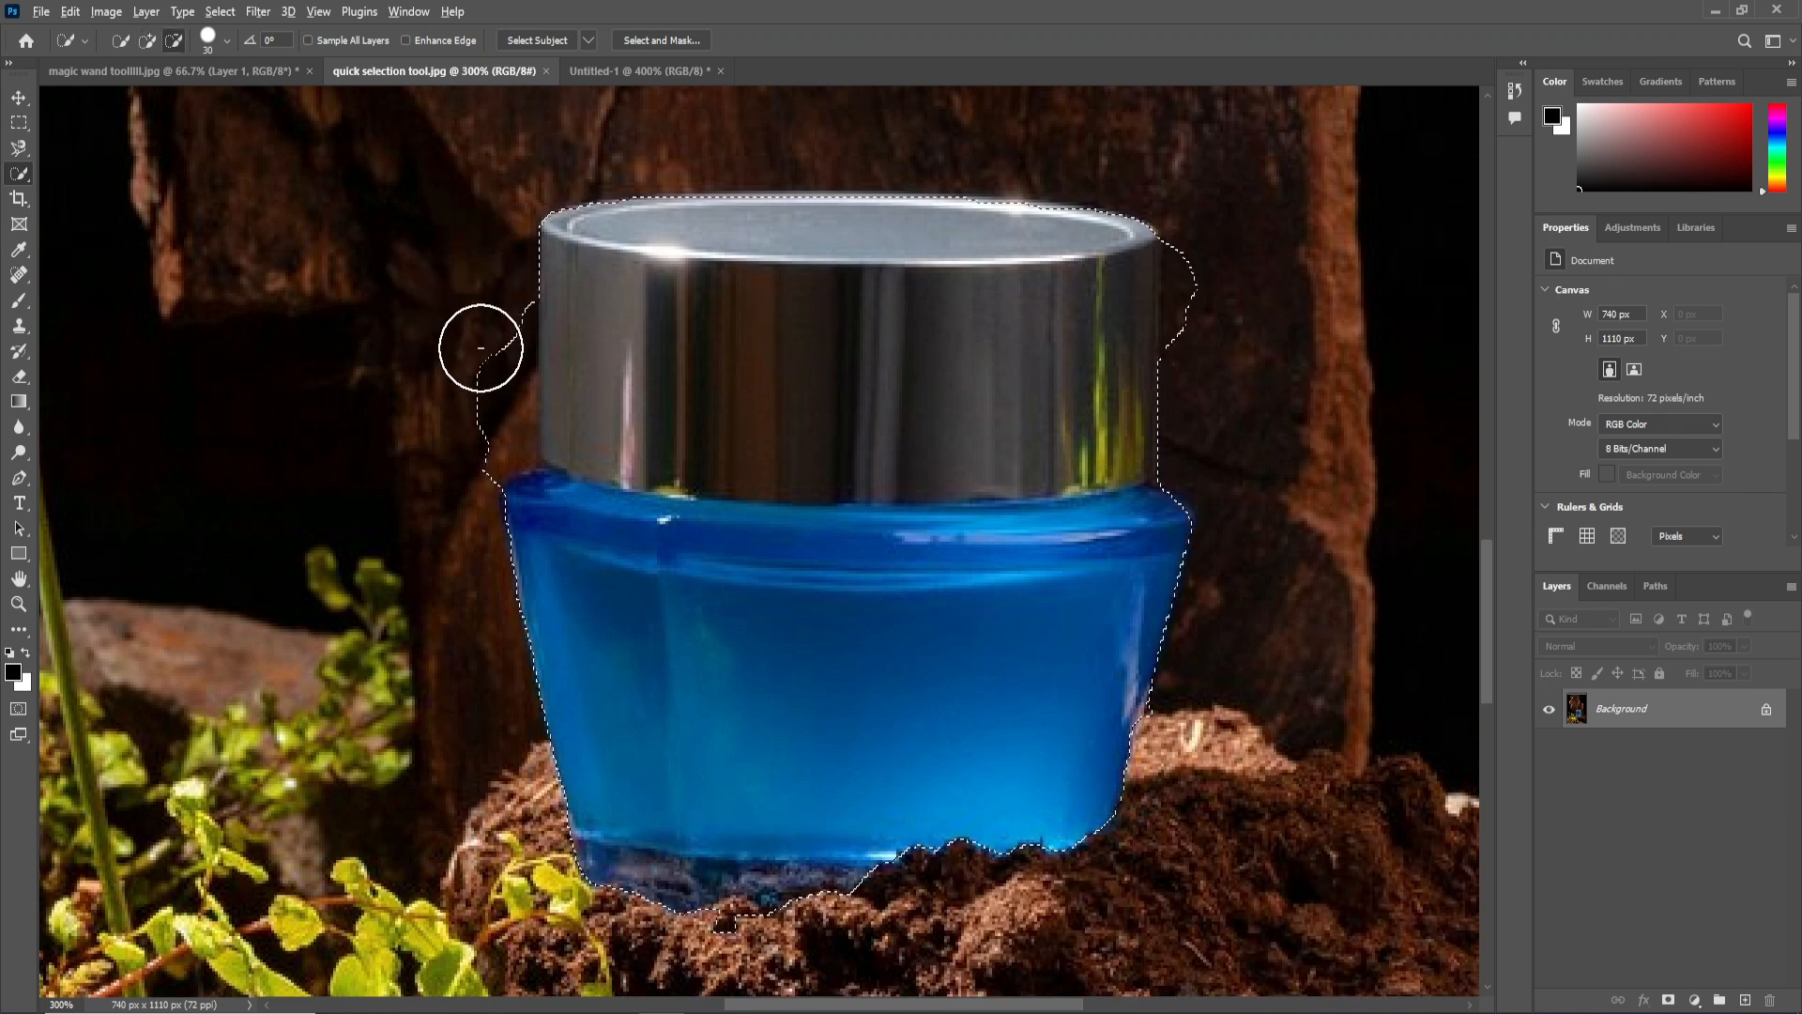
pyautogui.moveTo(488, 433)
pyautogui.mouseDown()
pyautogui.moveTo(498, 332)
pyautogui.moveTo(484, 407)
pyautogui.mouseUp()
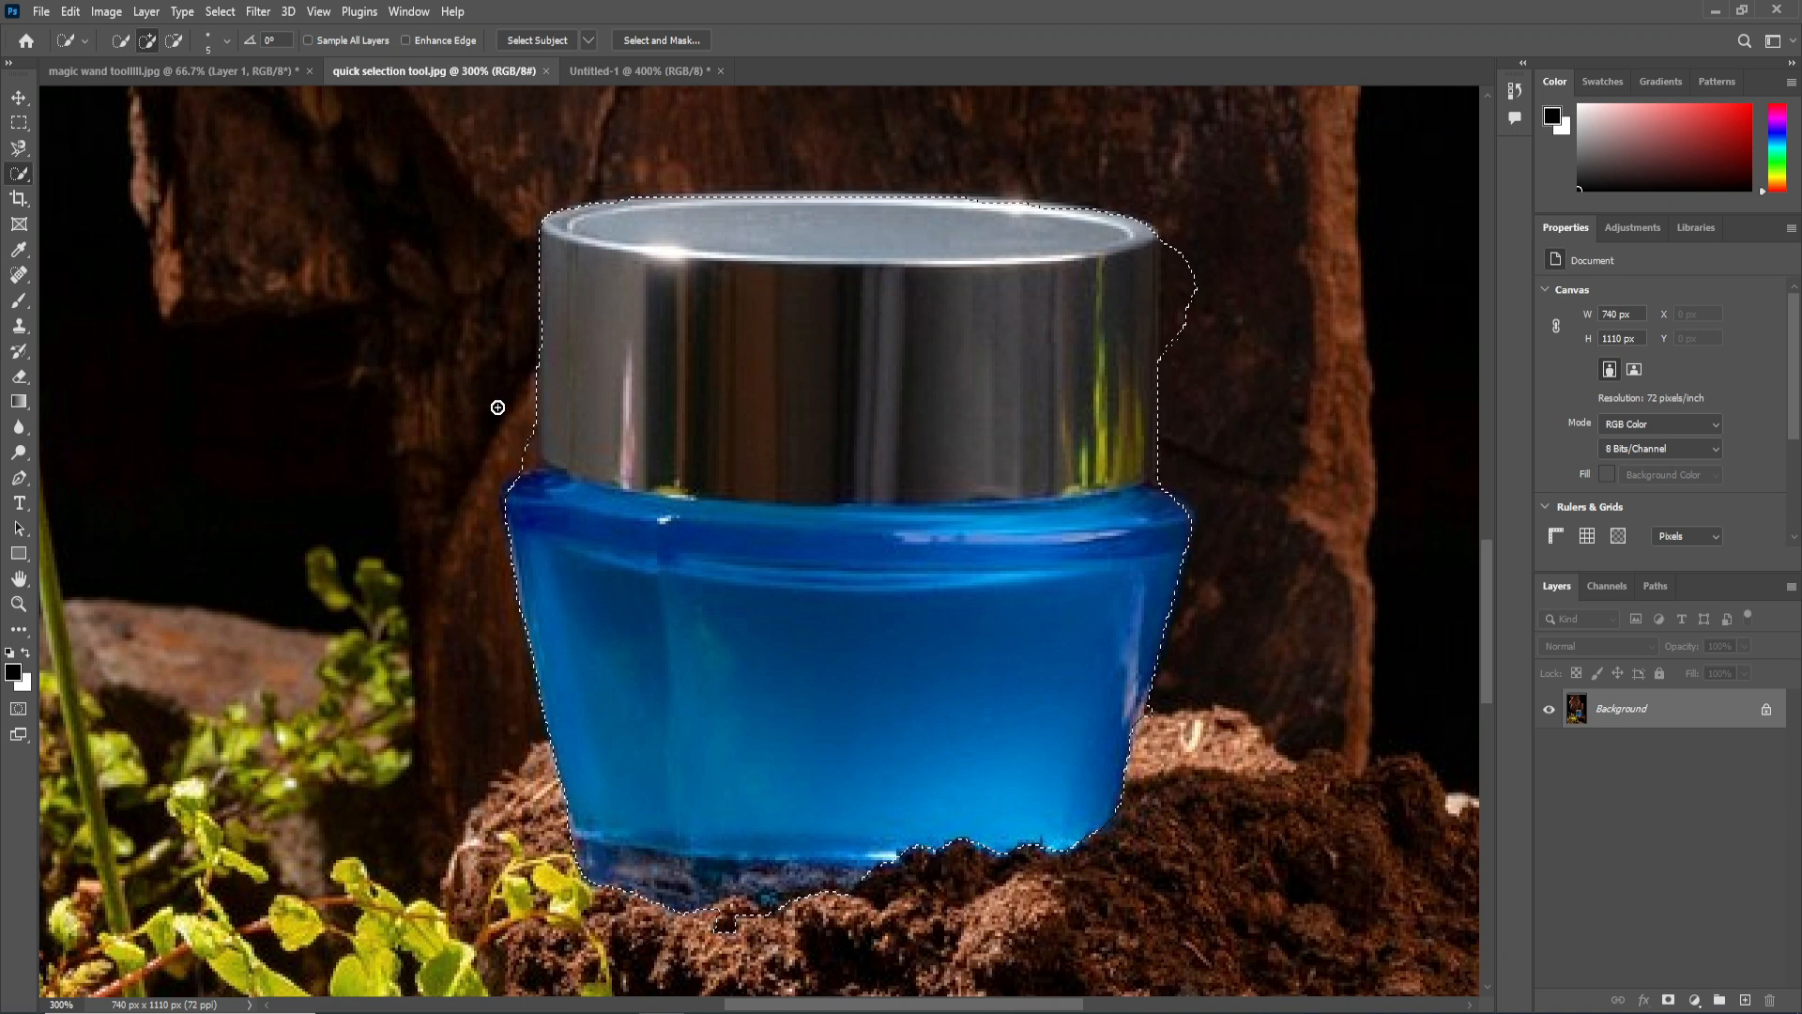
# Refine the selection edge at the left shoulder of the blue jar just below the lid with the Quick Selection Tool.
pyautogui.scroll(1, 547, 443)
pyautogui.press('alt')
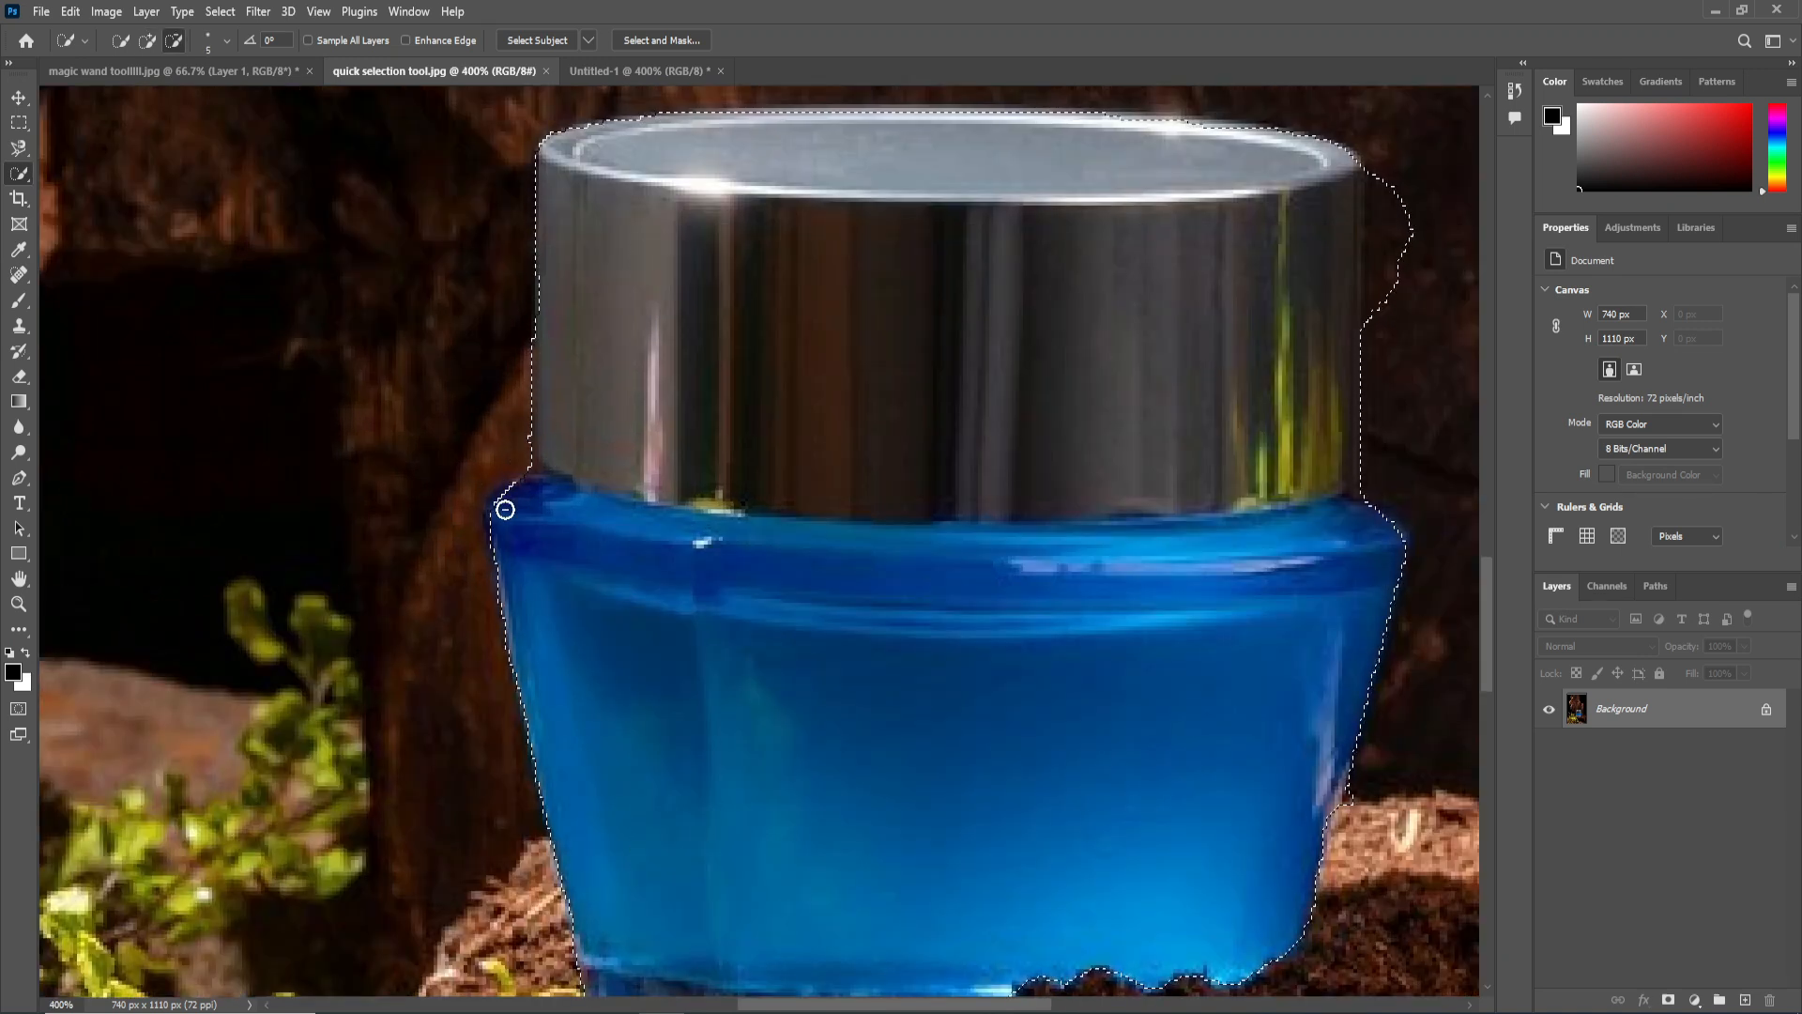
pyautogui.moveTo(508, 500); pyautogui.dragTo(494, 517)
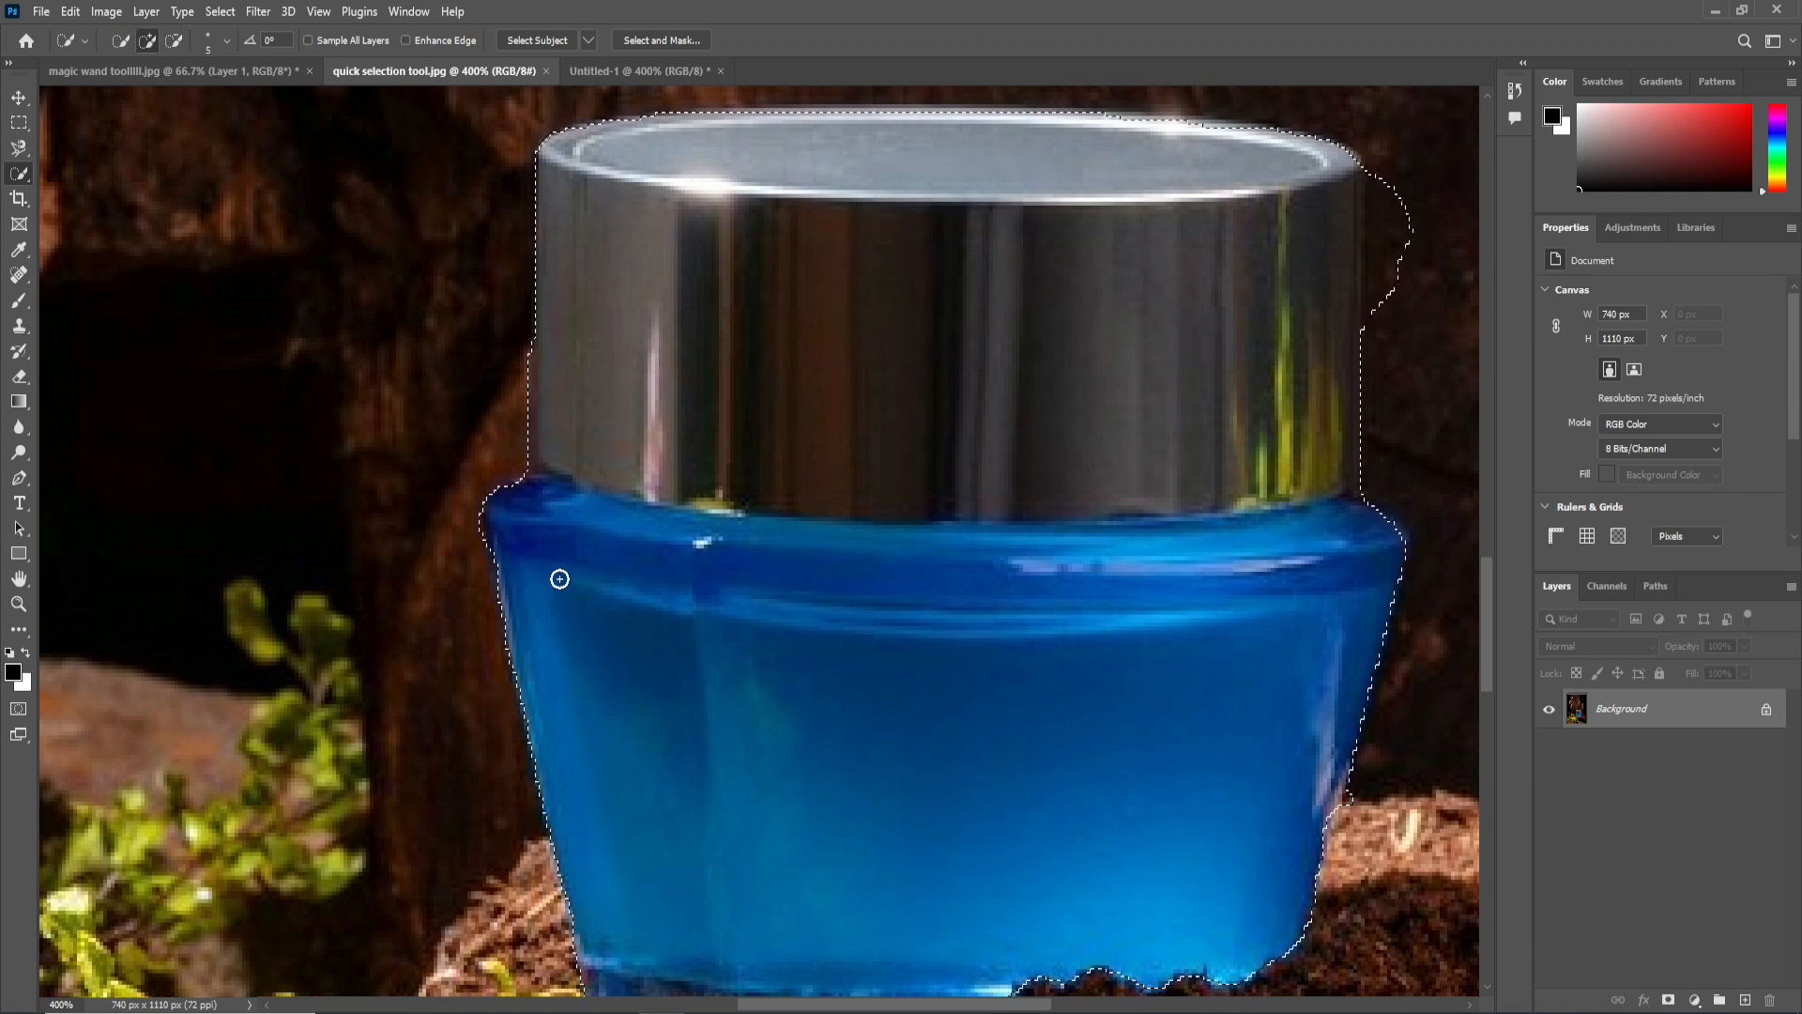
# Refine the selection edge at the blue jar's lower right side near the soil with the Quick Selection Tool.
pyautogui.scroll(-3, 563, 564)
pyautogui.scroll(-3, 583, 639)
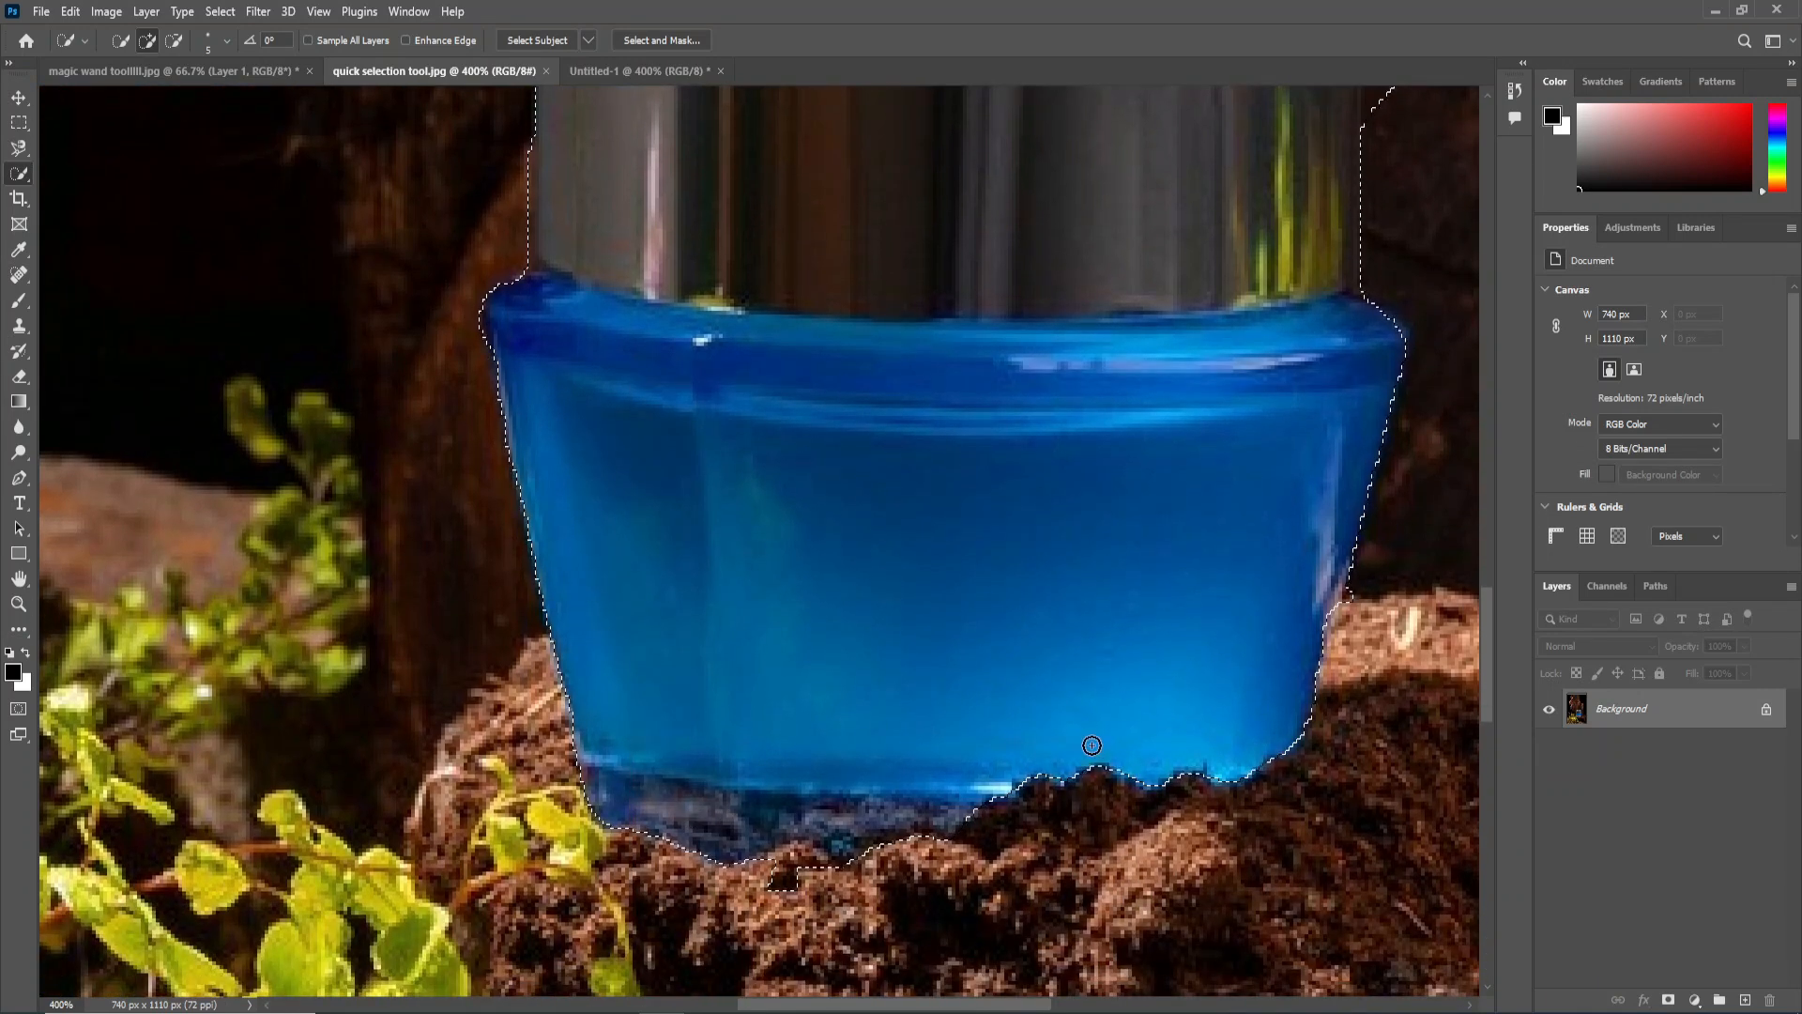
pyautogui.moveTo(1196, 634); pyautogui.dragTo(1067, 732)
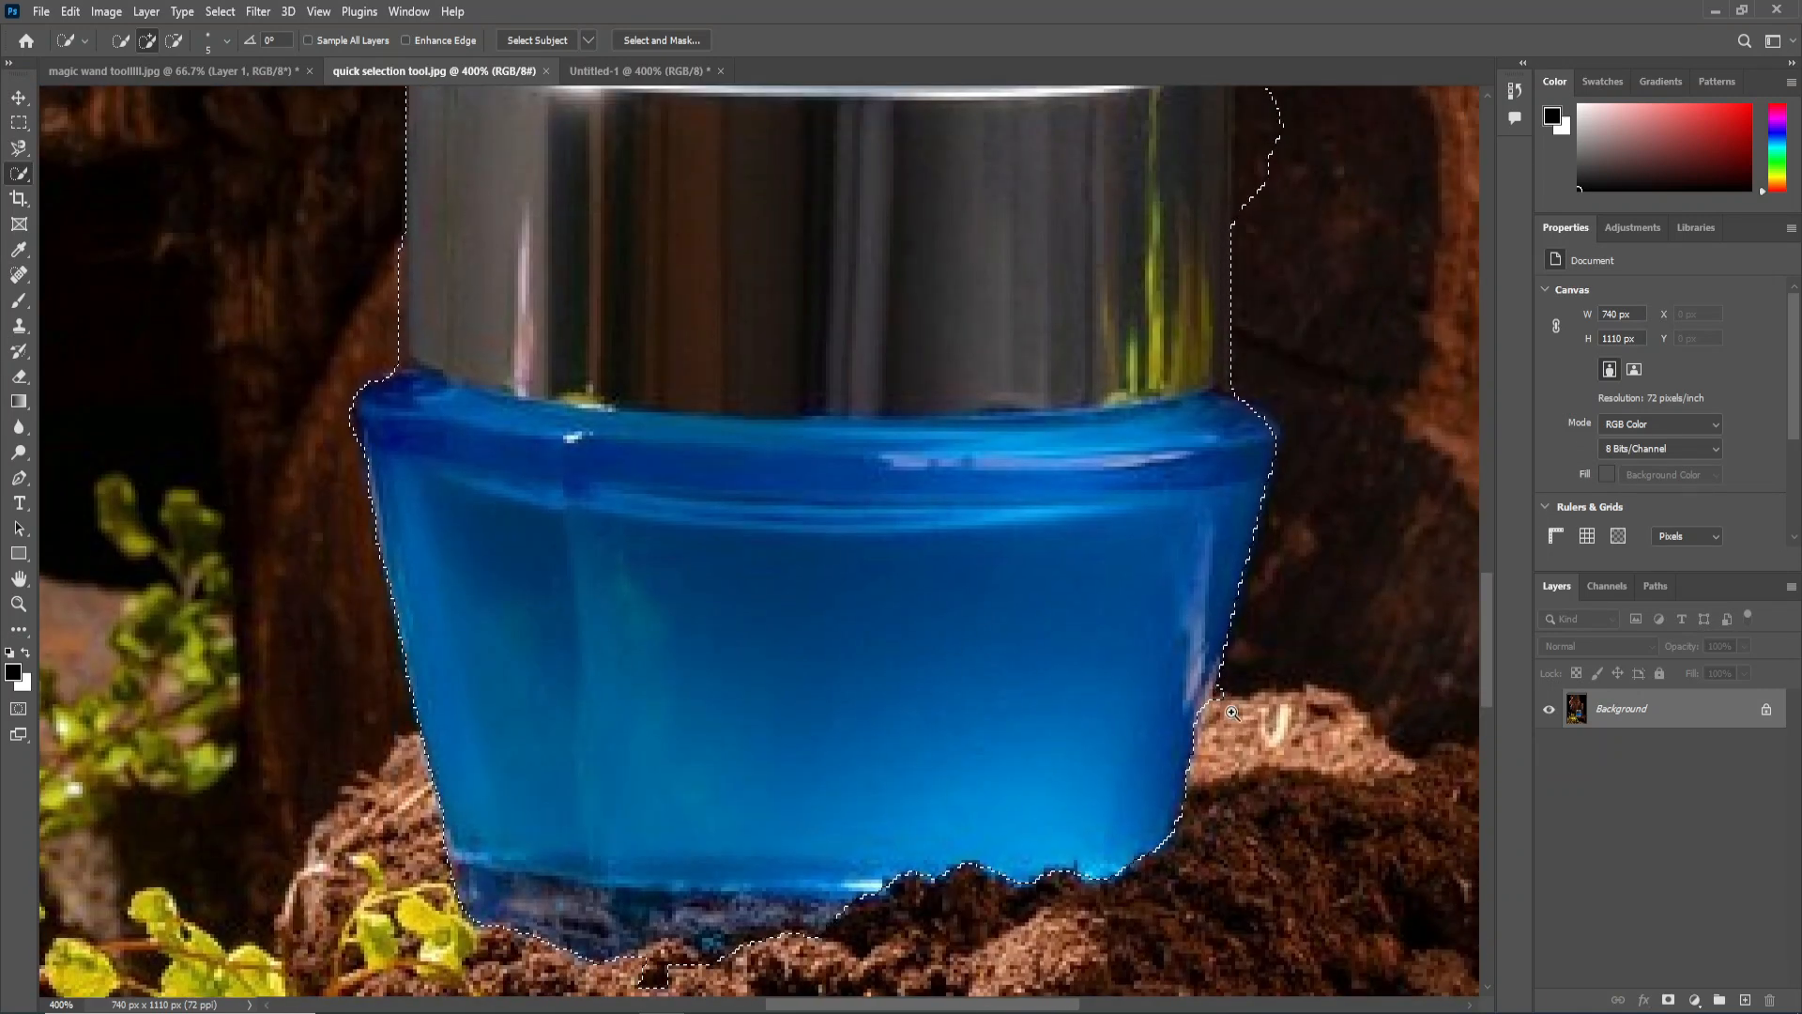
pyautogui.scroll(1, 1220, 700)
pyautogui.moveTo(1234, 674); pyautogui.dragTo(1211, 748)
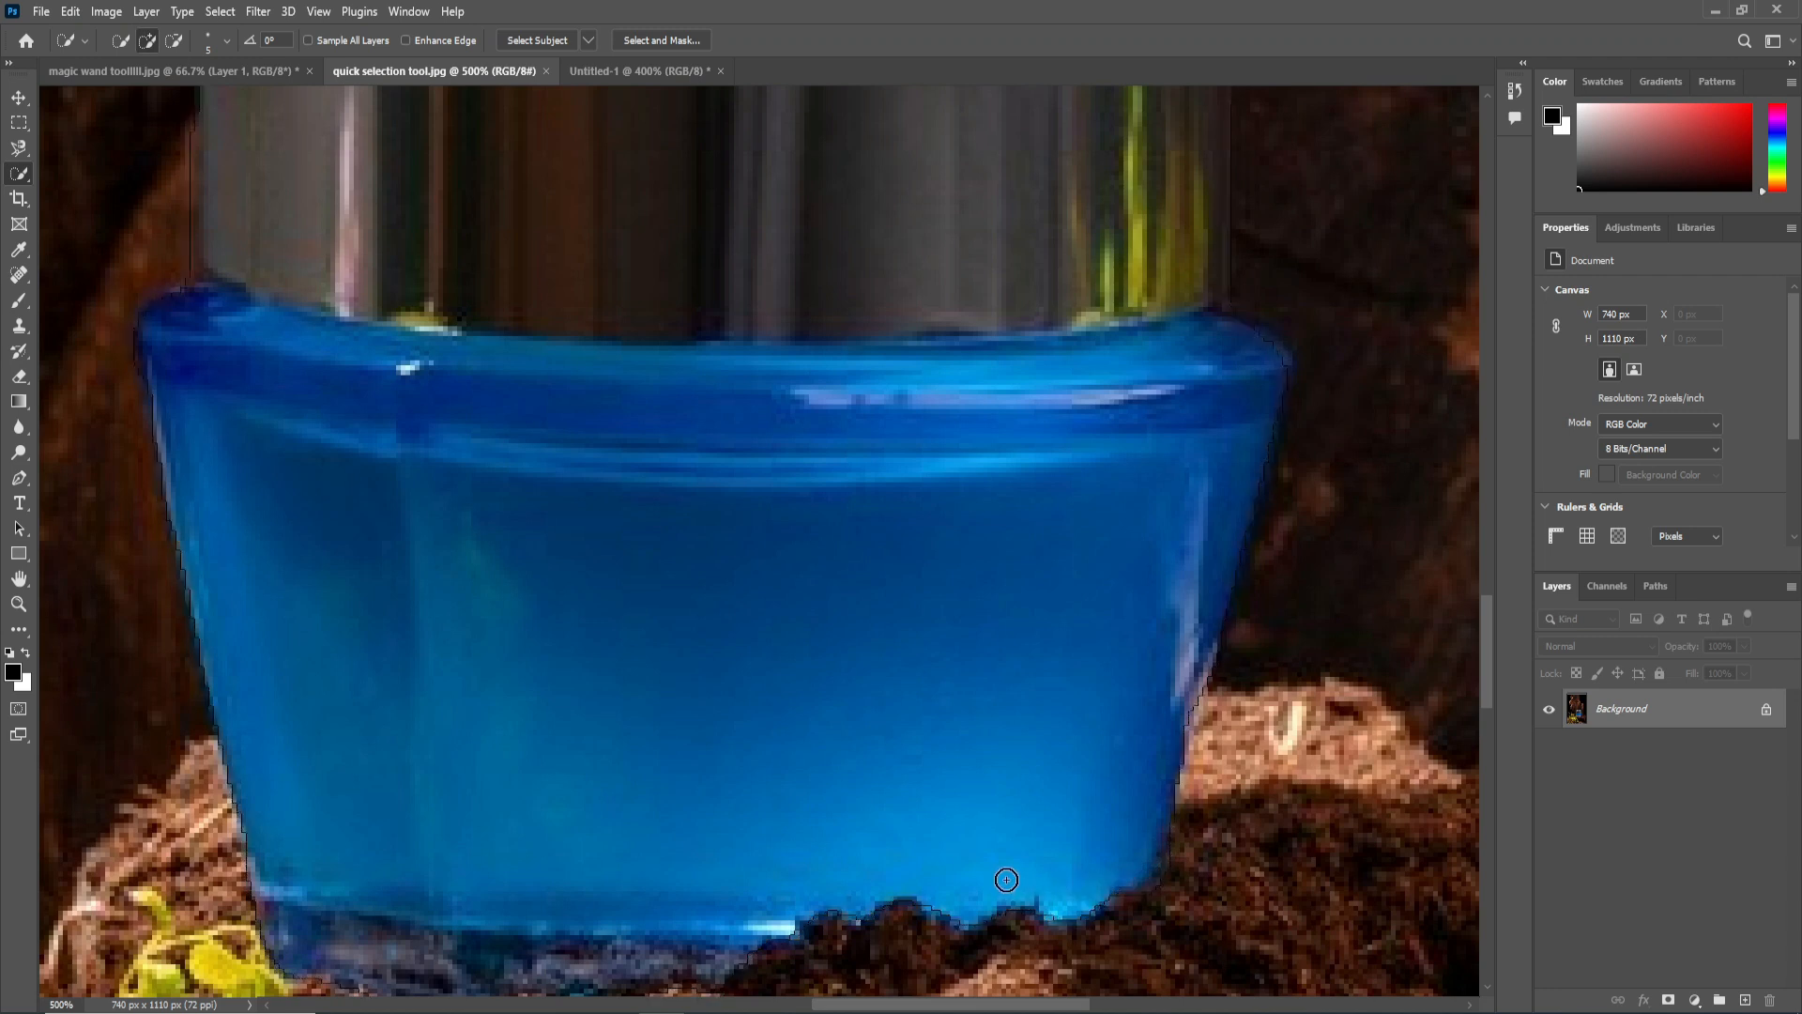
pyautogui.scroll(-1, 944, 806)
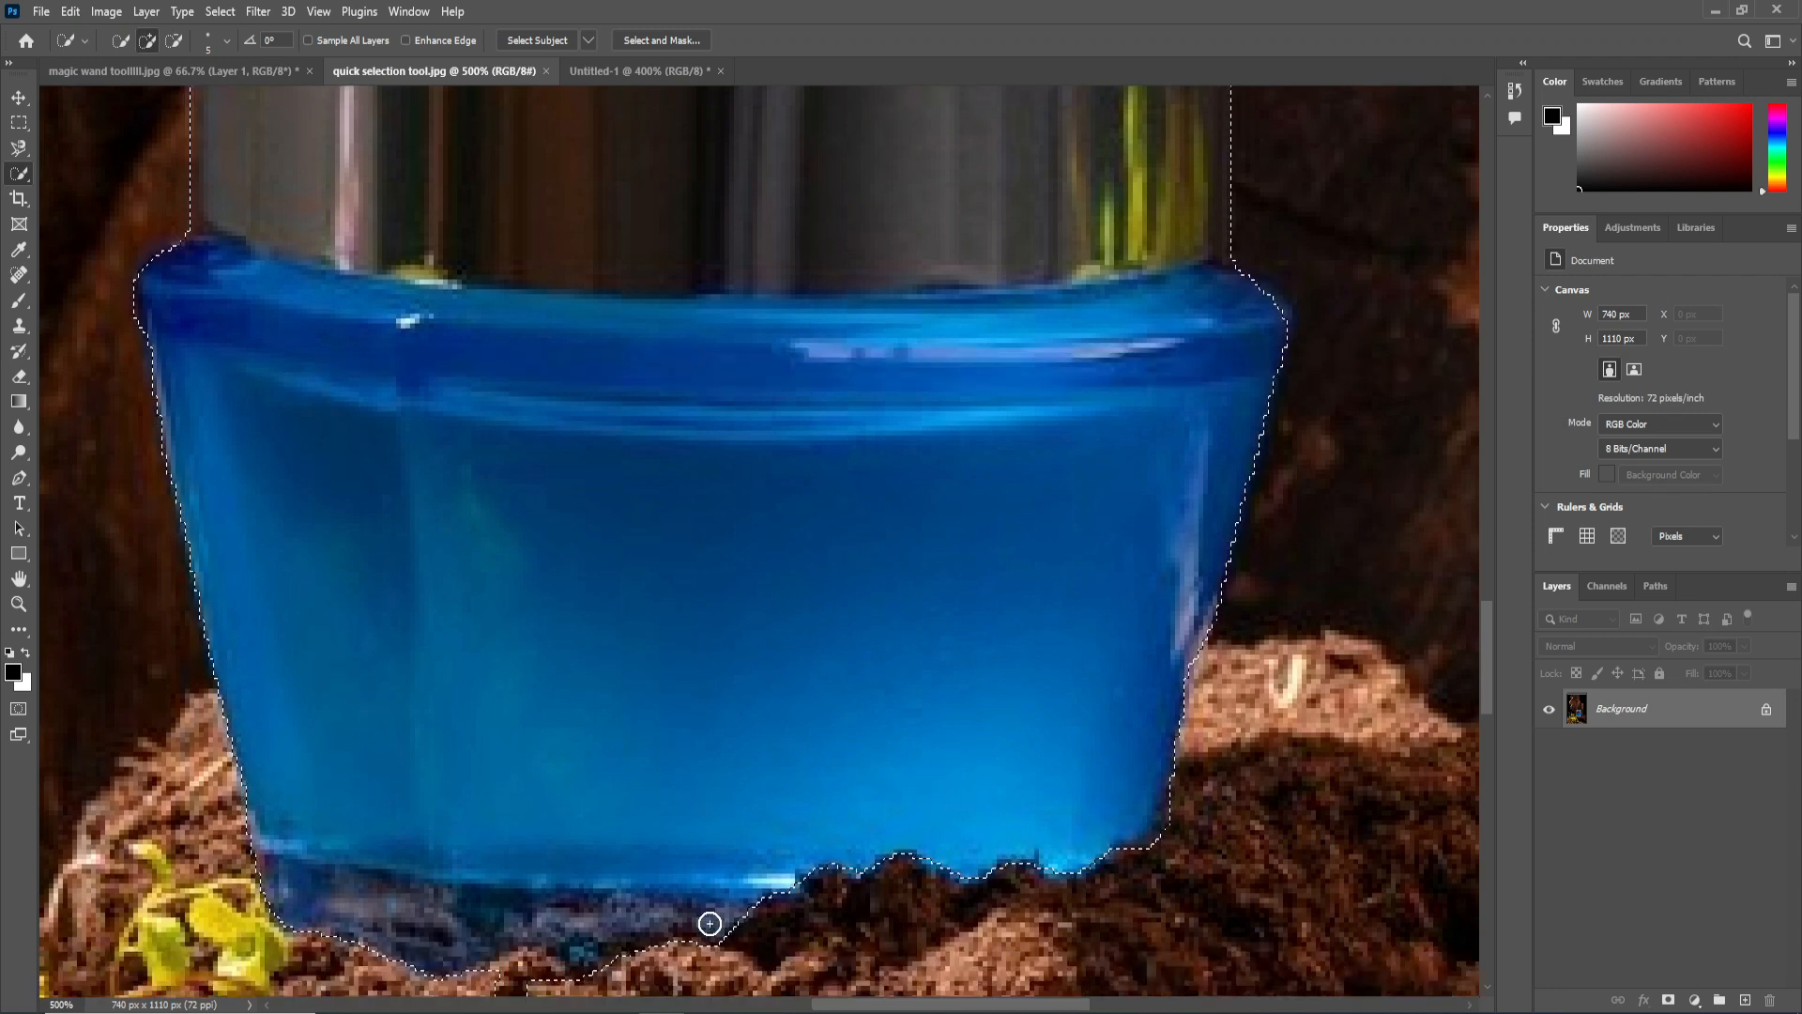
# Subtract the stray background area beside the right edge of the silver lid from the selection.
pyautogui.scroll(1, 1197, 508)
pyautogui.scroll(1, 1207, 493)
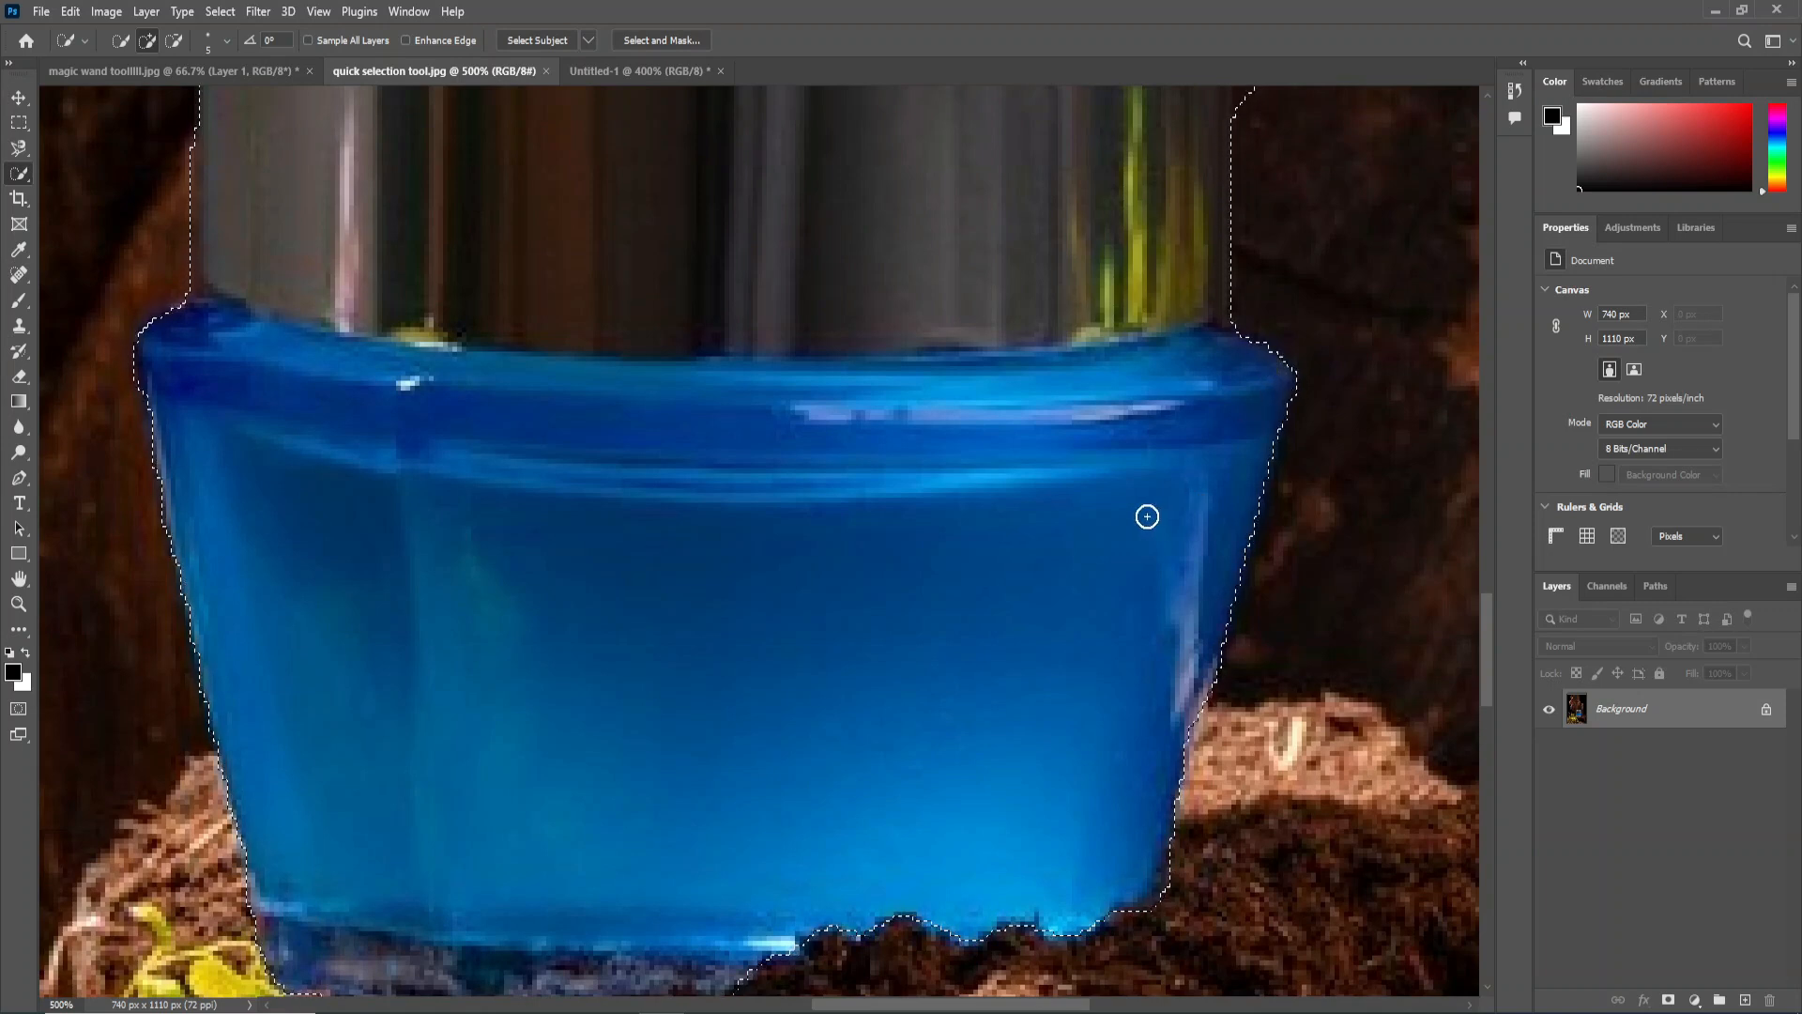
pyautogui.scroll(4, 1147, 516)
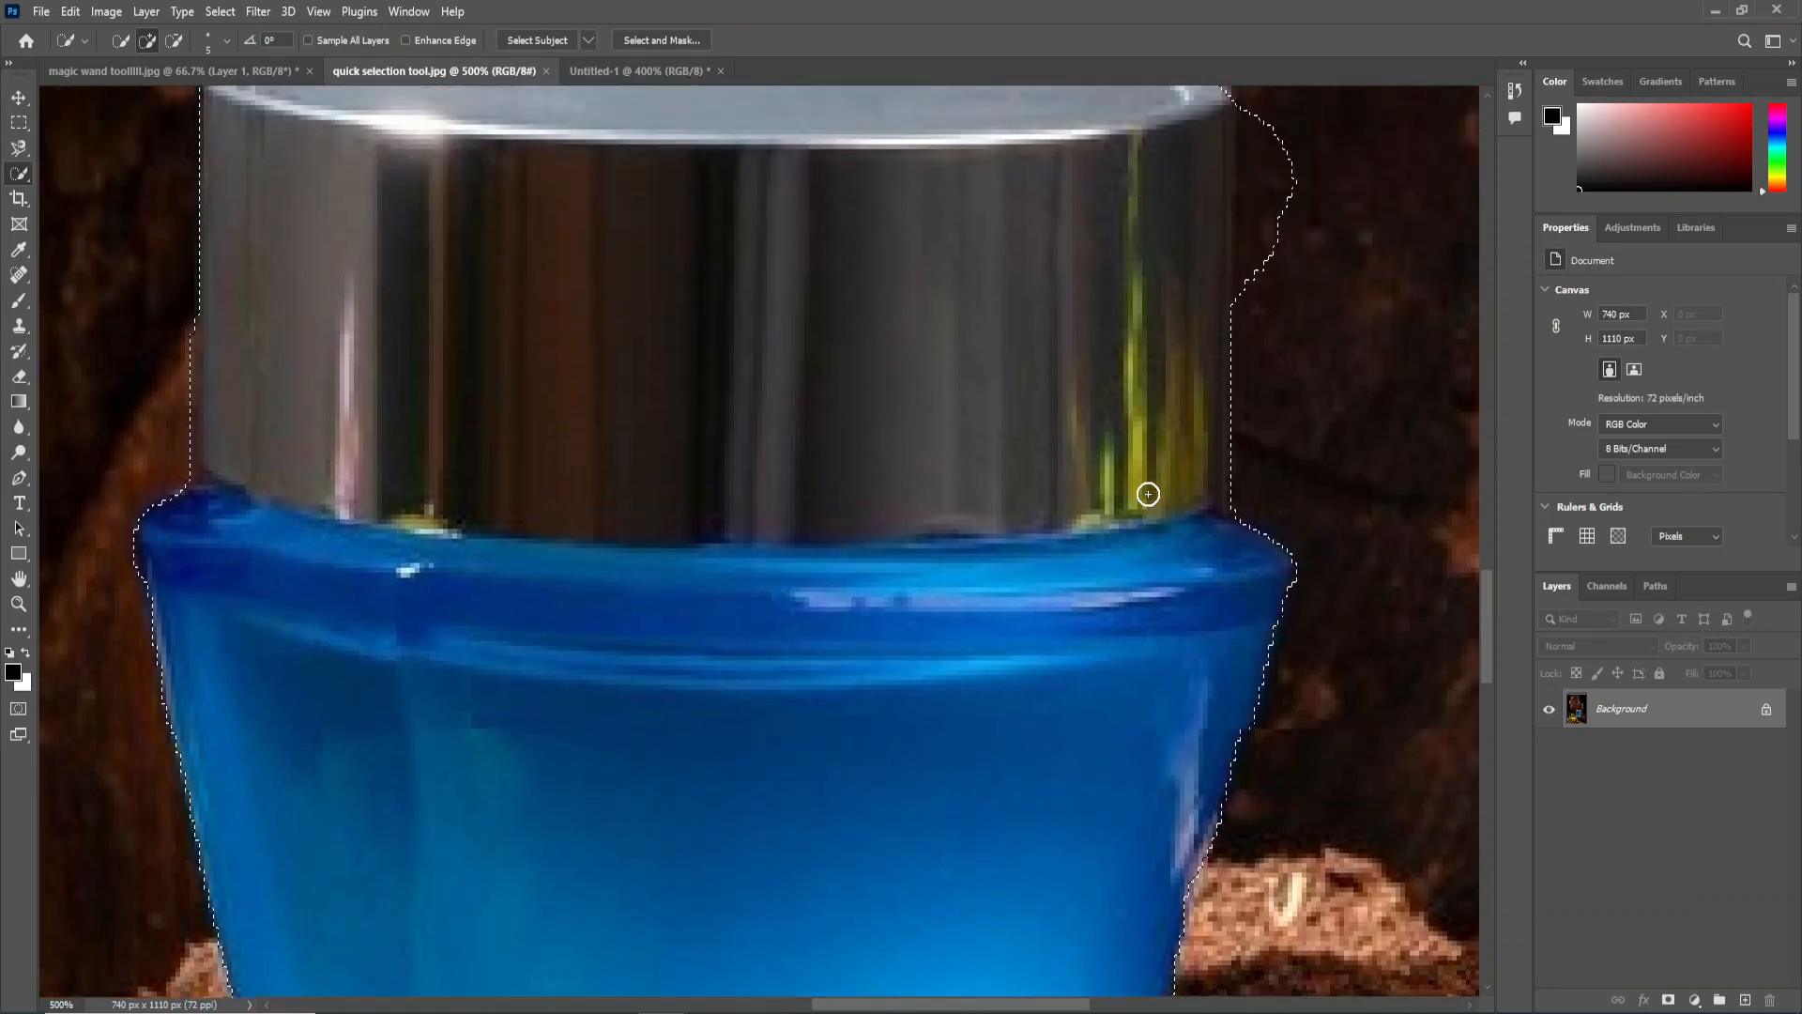
pyautogui.scroll(2, 1147, 493)
pyautogui.press('alt')
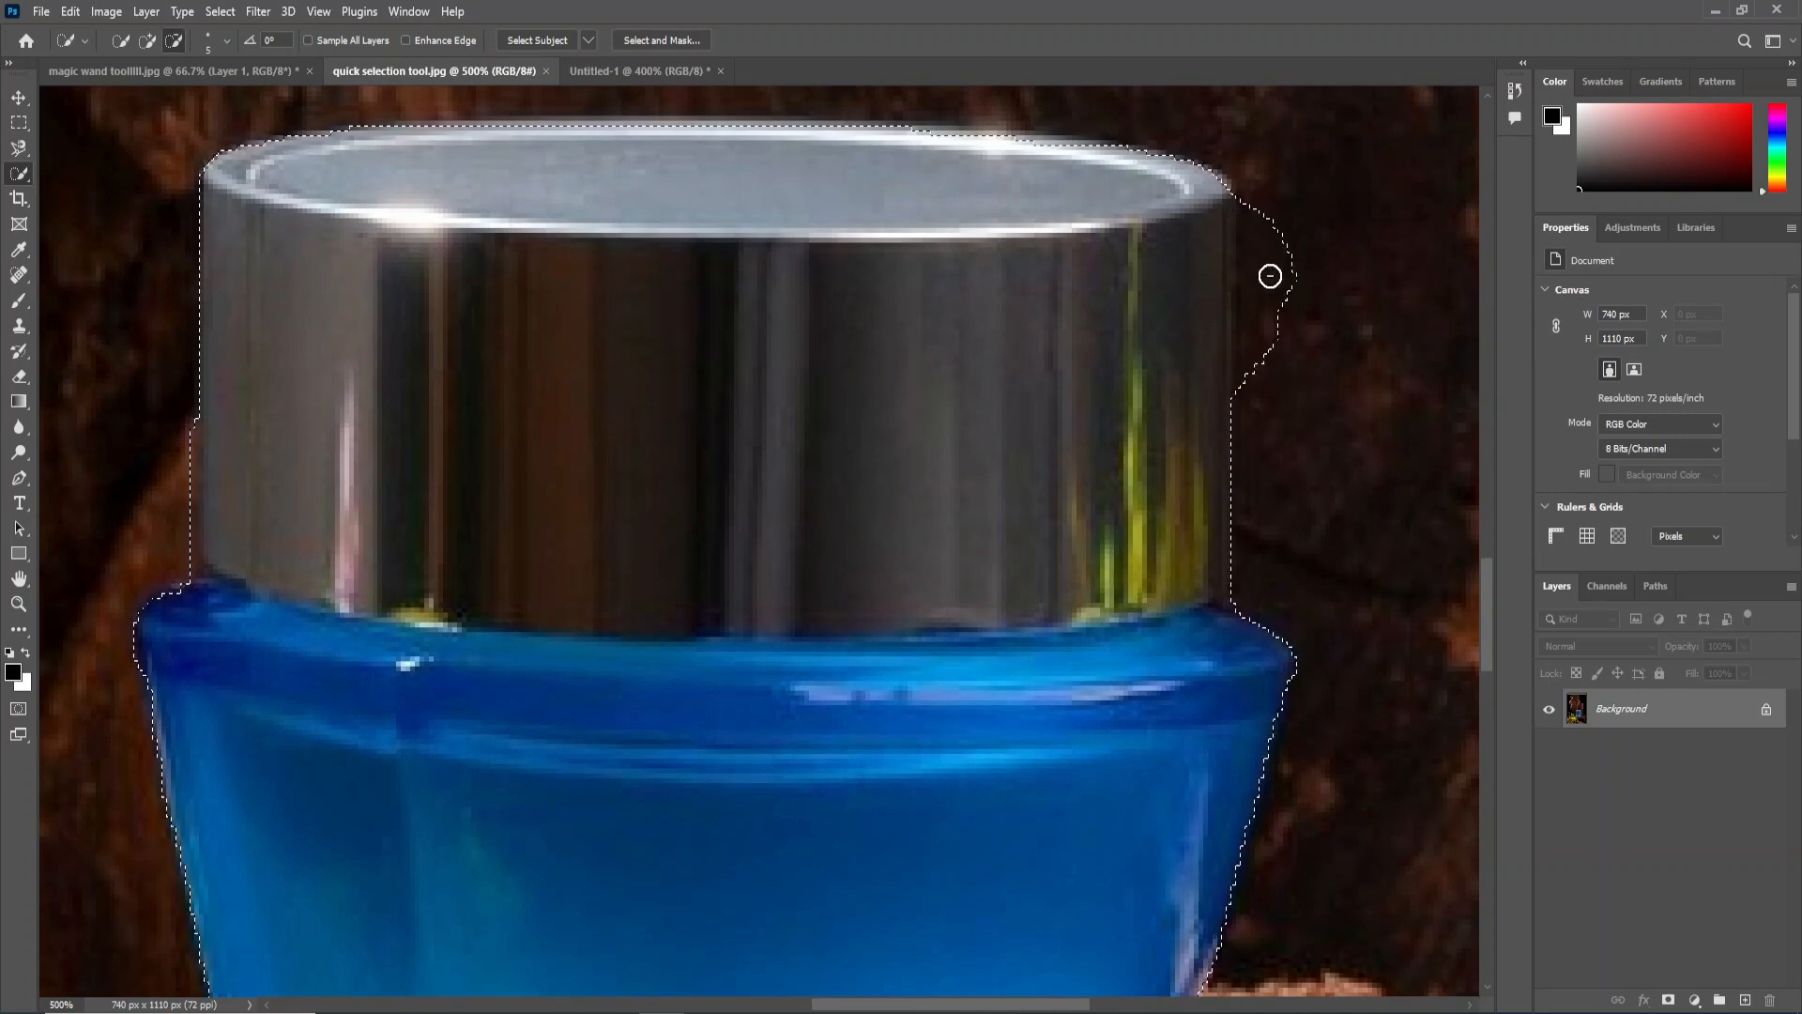
pyautogui.moveTo(1296, 257); pyautogui.dragTo(1280, 255)
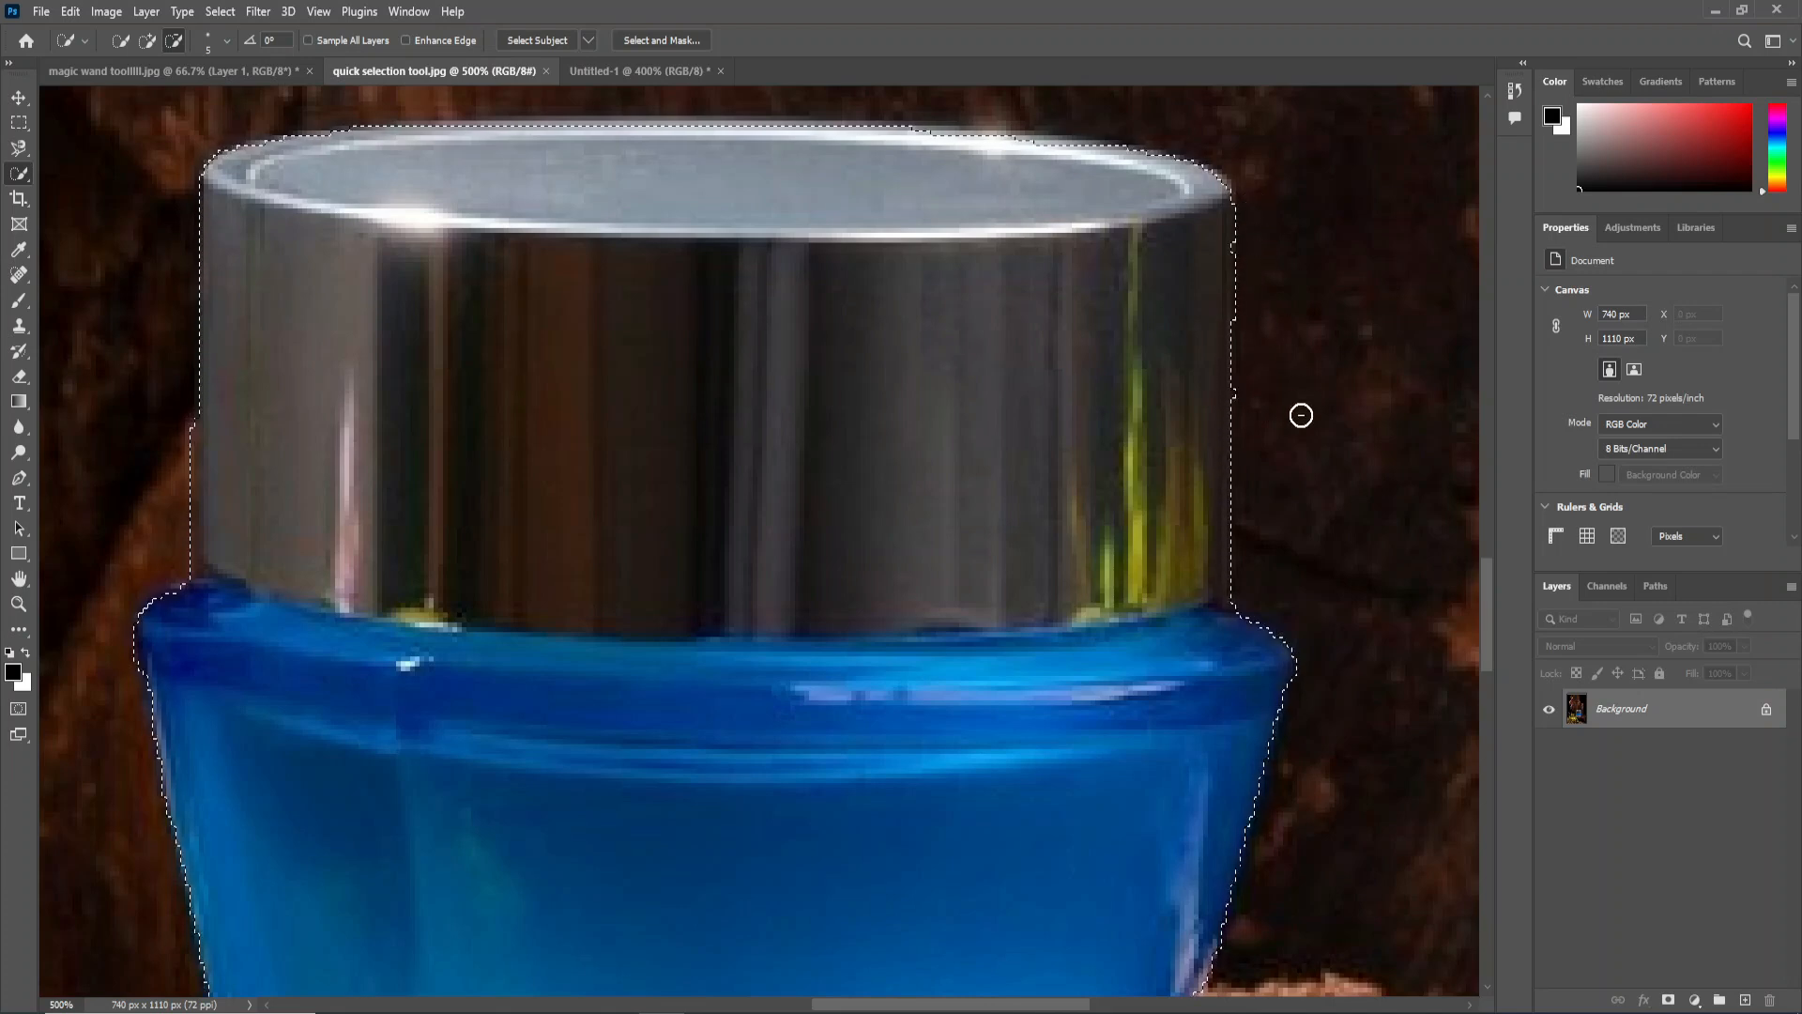
# Add the lid's upper rim to the selection and subtract the excess background above it.
pyautogui.scroll(1, 807, 252)
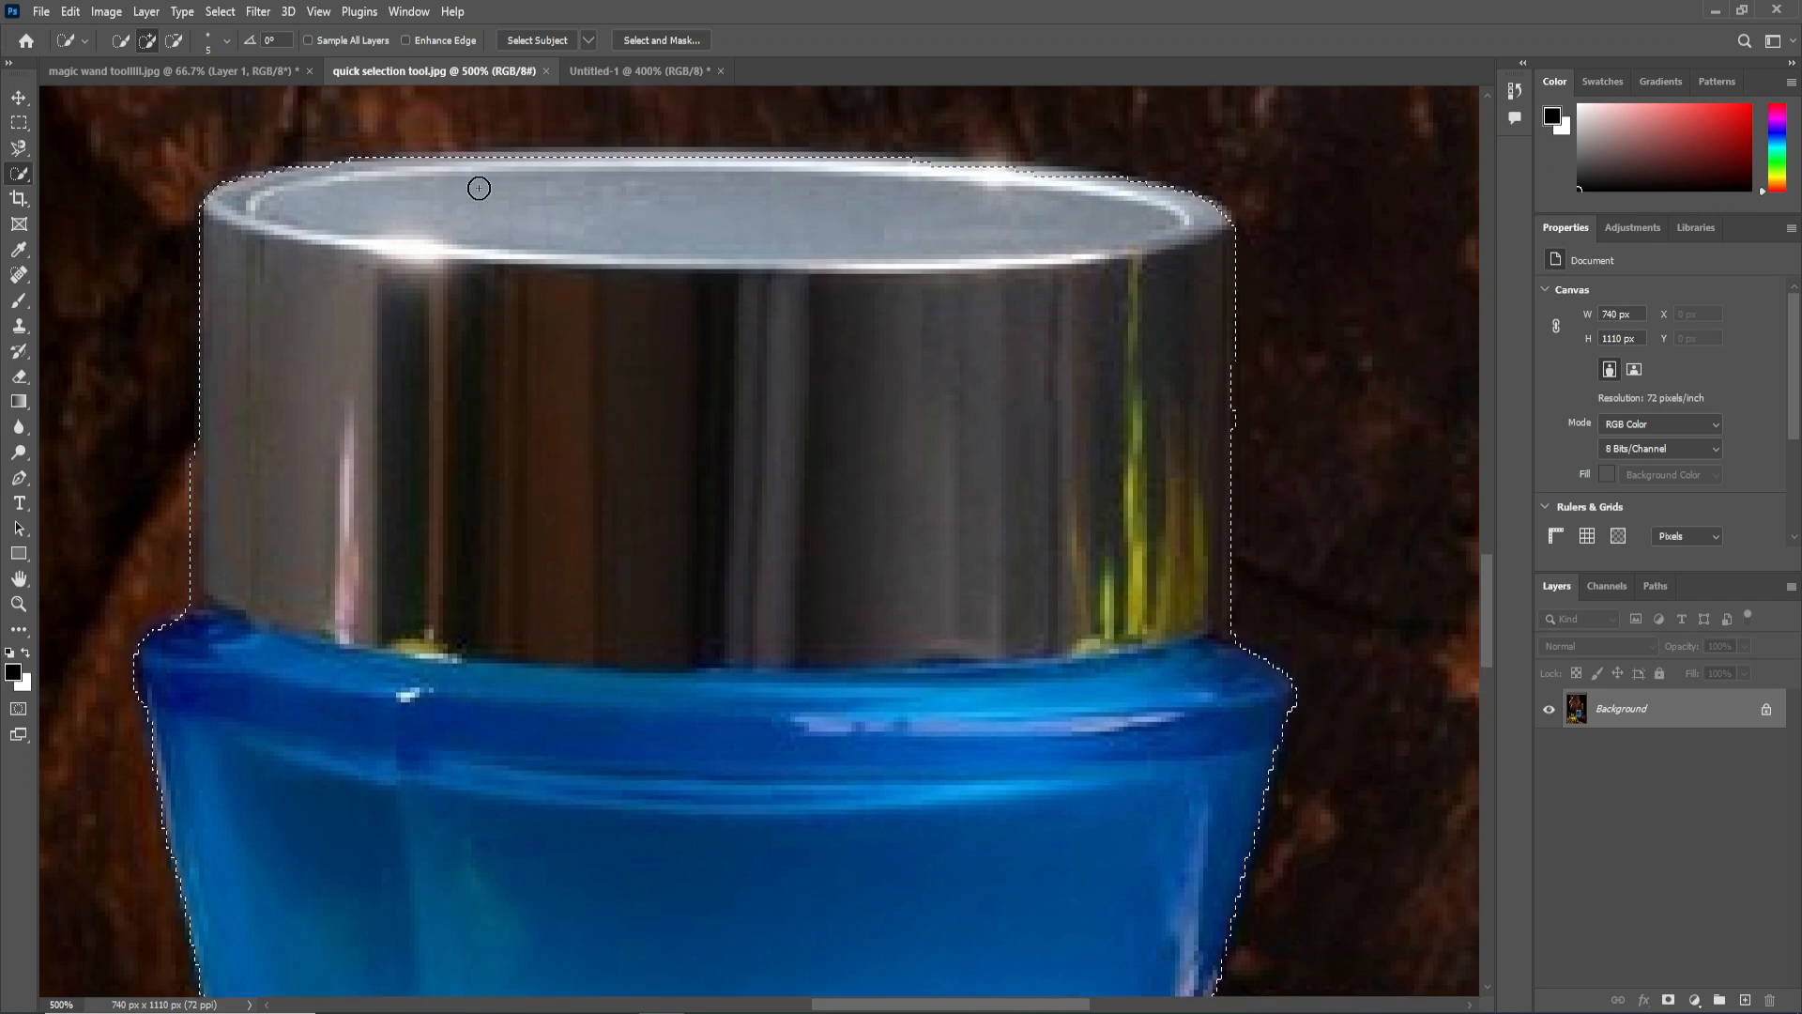
pyautogui.moveTo(390, 171); pyautogui.dragTo(468, 164)
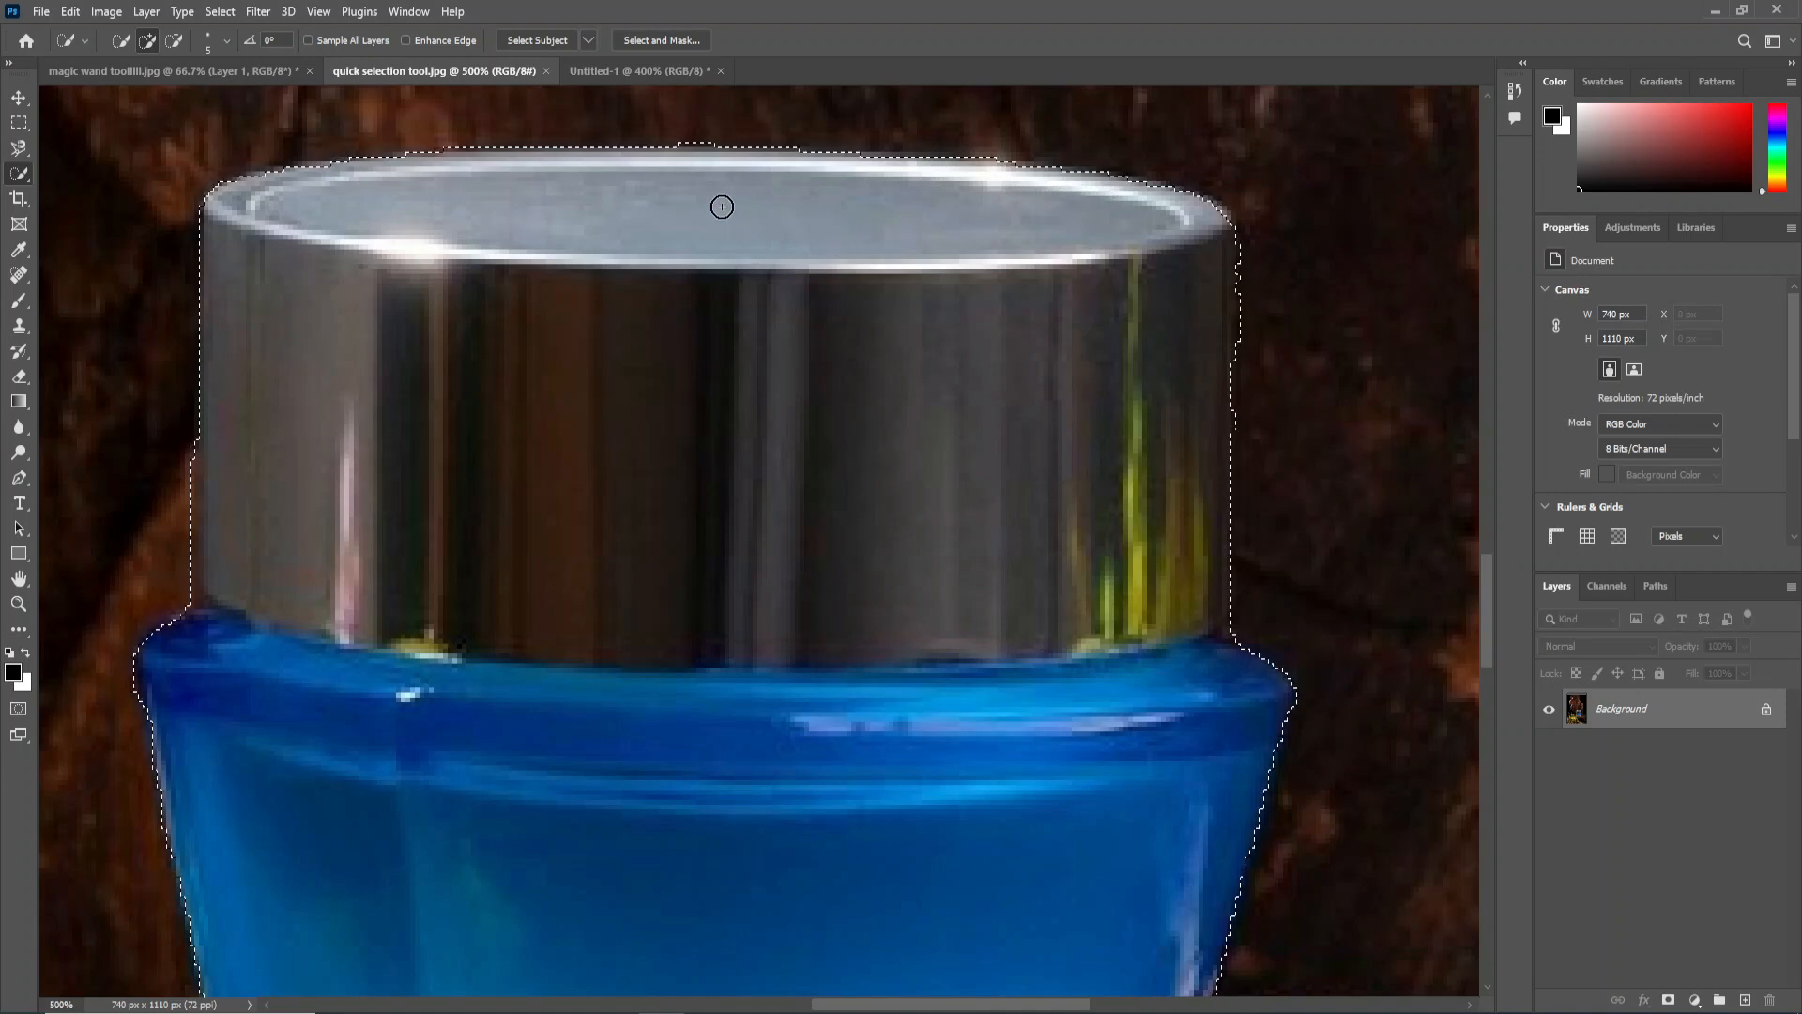
pyautogui.moveTo(732, 128); pyautogui.dragTo(658, 131)
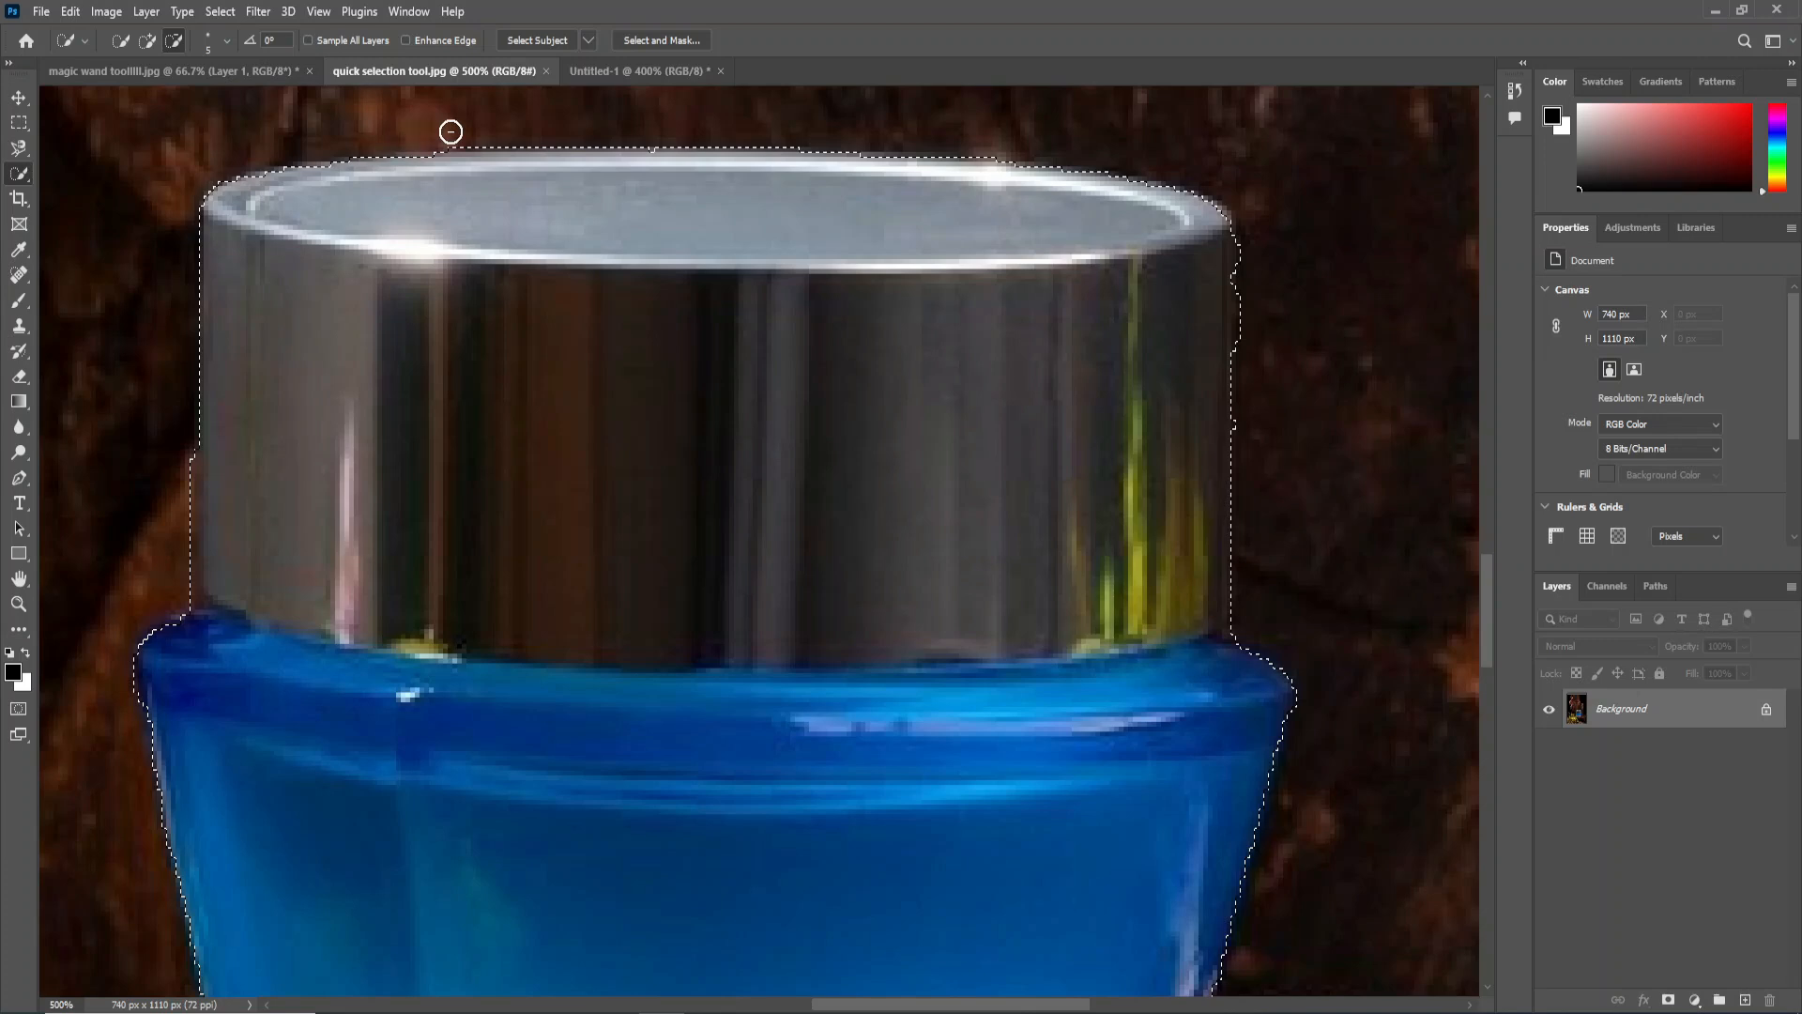
# Clean up the selection along the left edge of the silver lid so it follows the metal.
pyautogui.scroll(-1, 467, 245)
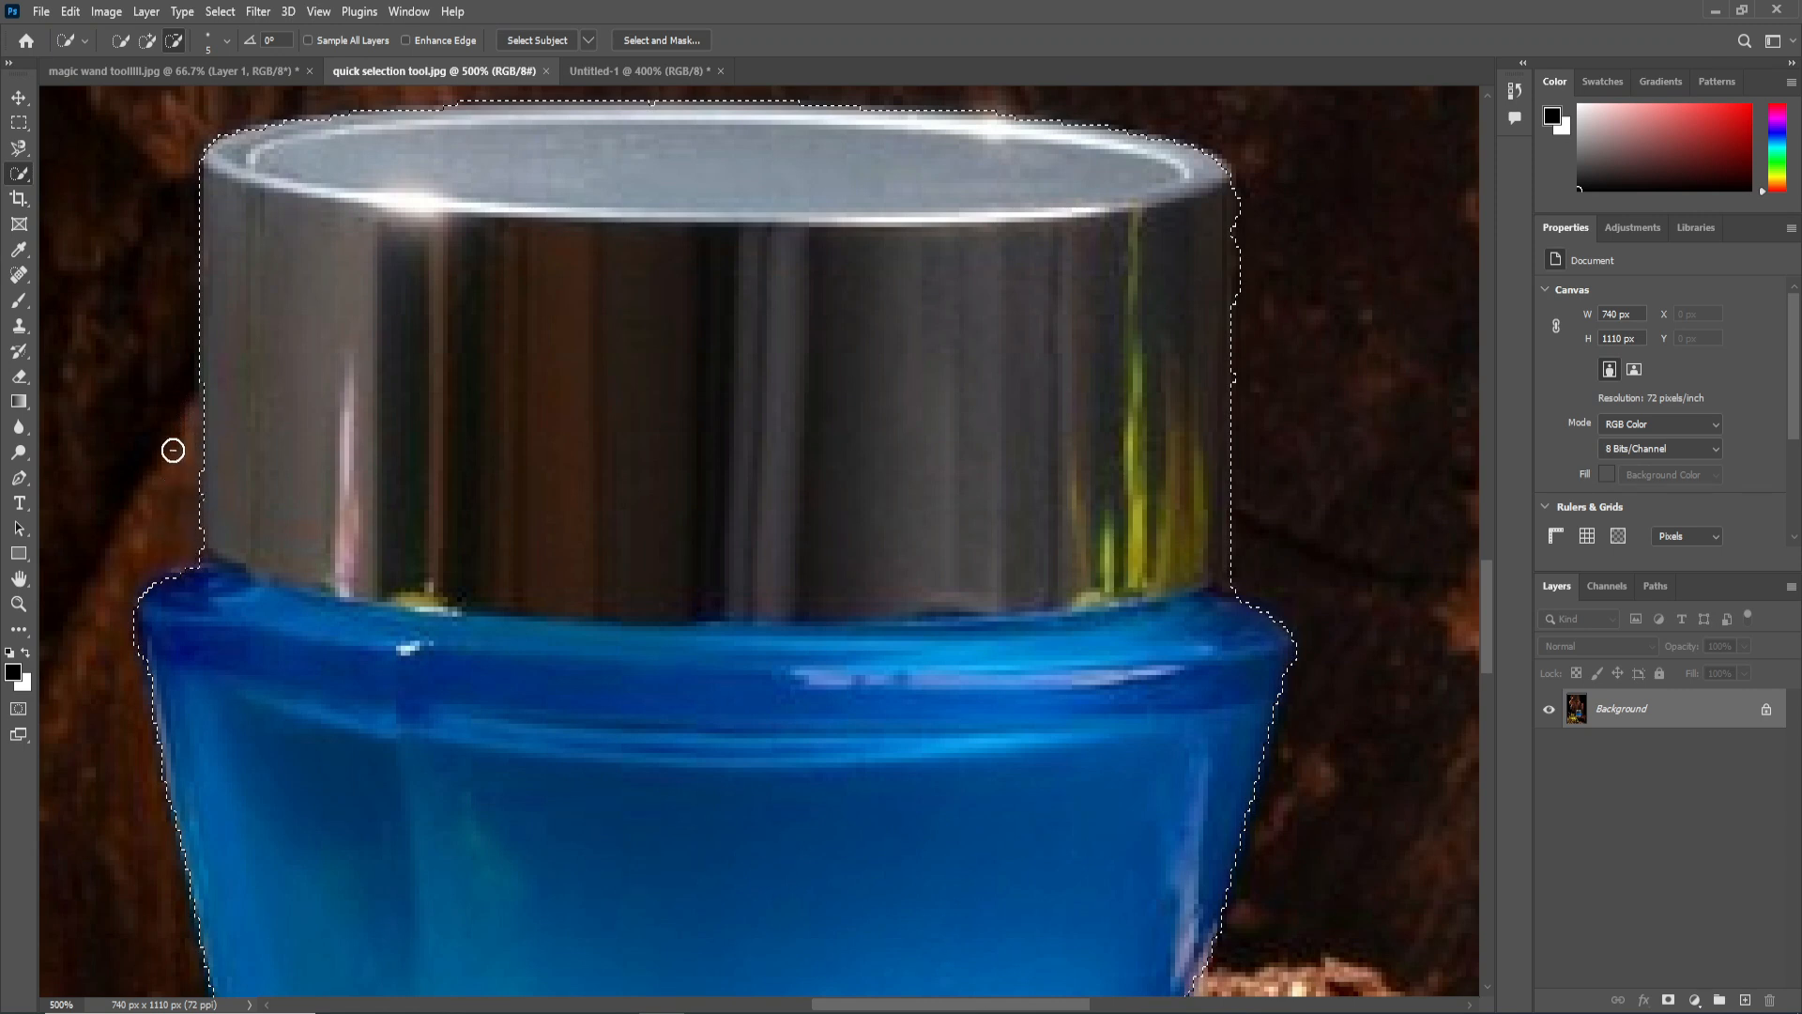
pyautogui.moveTo(214, 384); pyautogui.dragTo(212, 439)
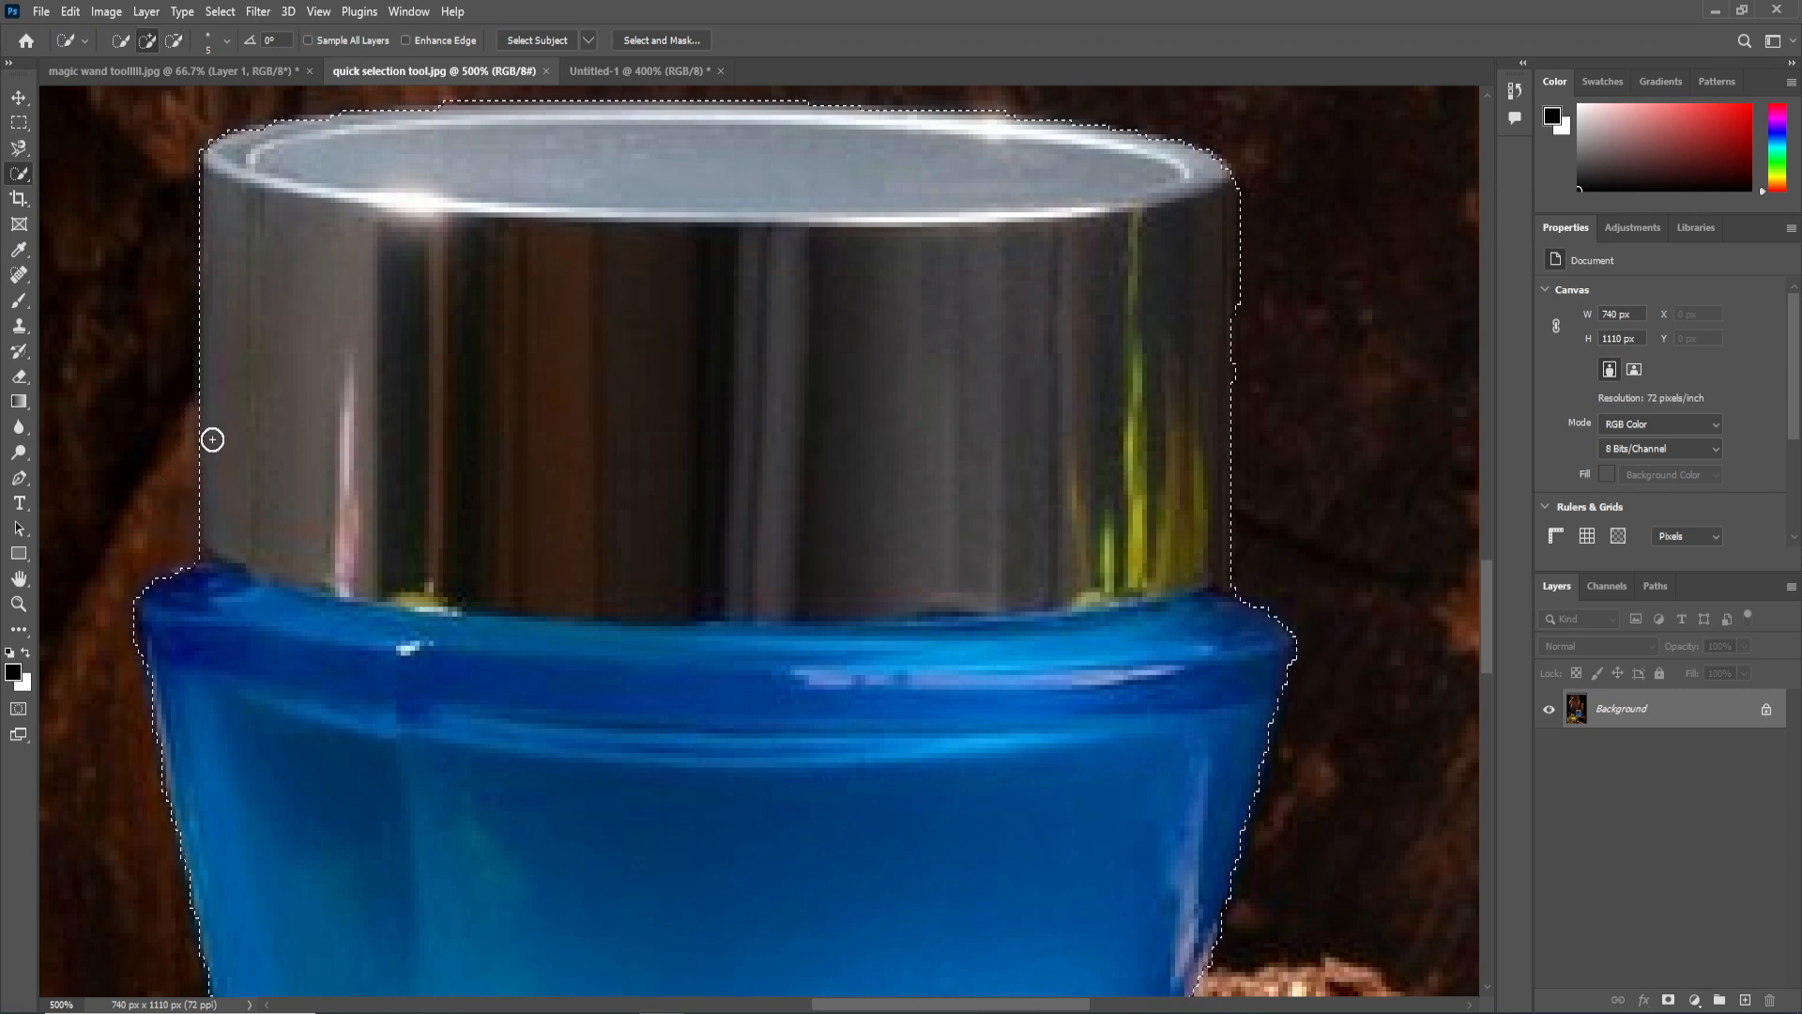
pyautogui.scroll(-2, 301, 470)
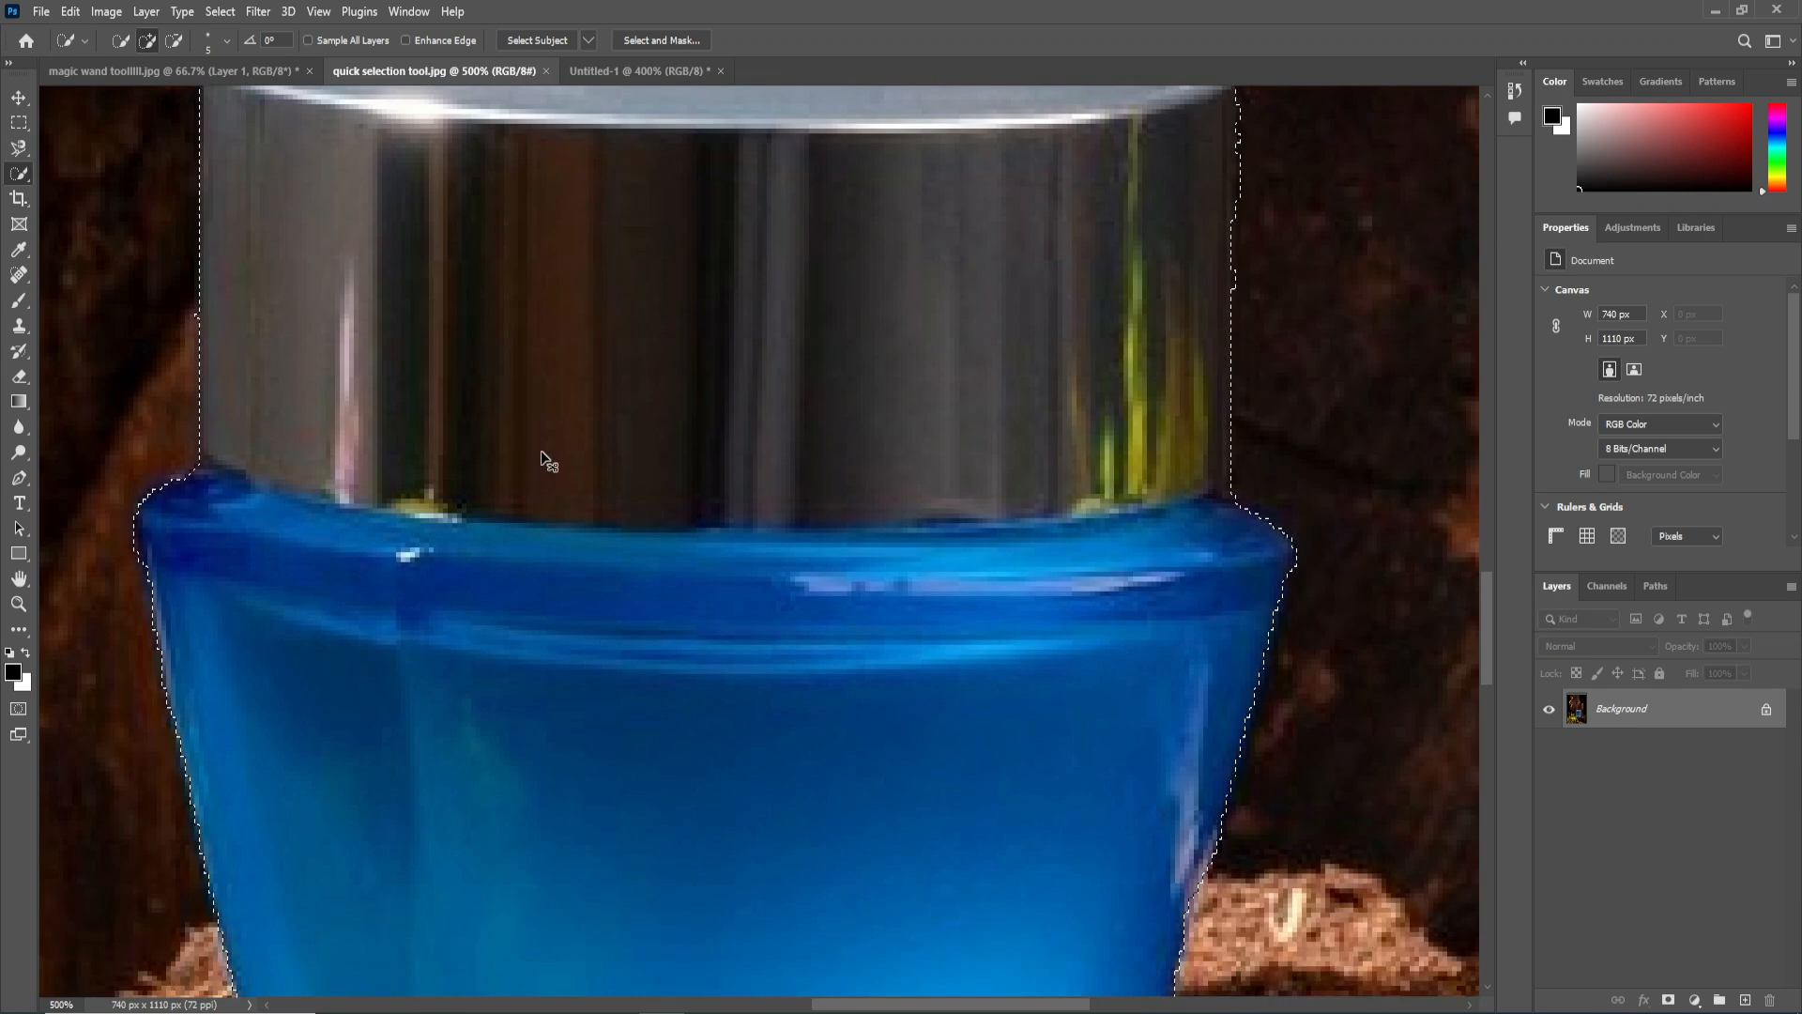
# Recolor the selected jar green with Hue/Saturation by setting the hue to -62, and deselect it.
pyautogui.hotkey('ctrl', '-')
pyautogui.hotkey('ctrl', '-')
pyautogui.hotkey('ctrl', '-')
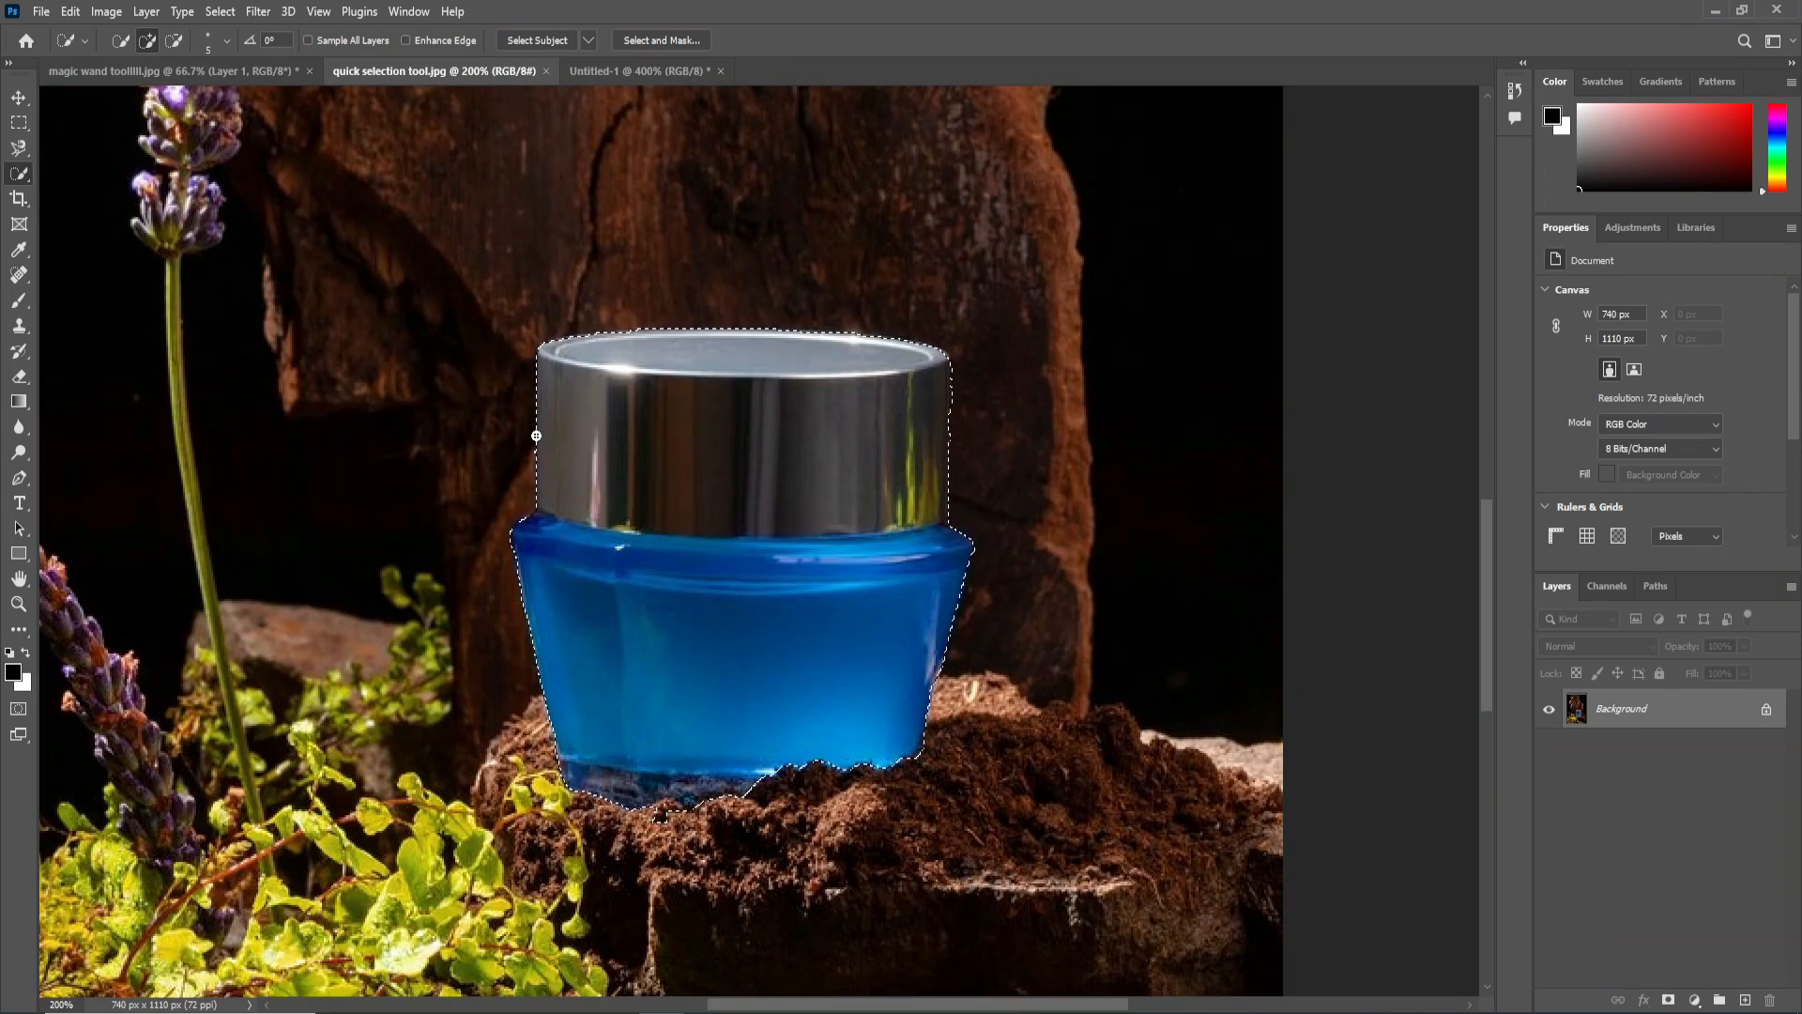
pyautogui.hotkey('ctrl', 'u')
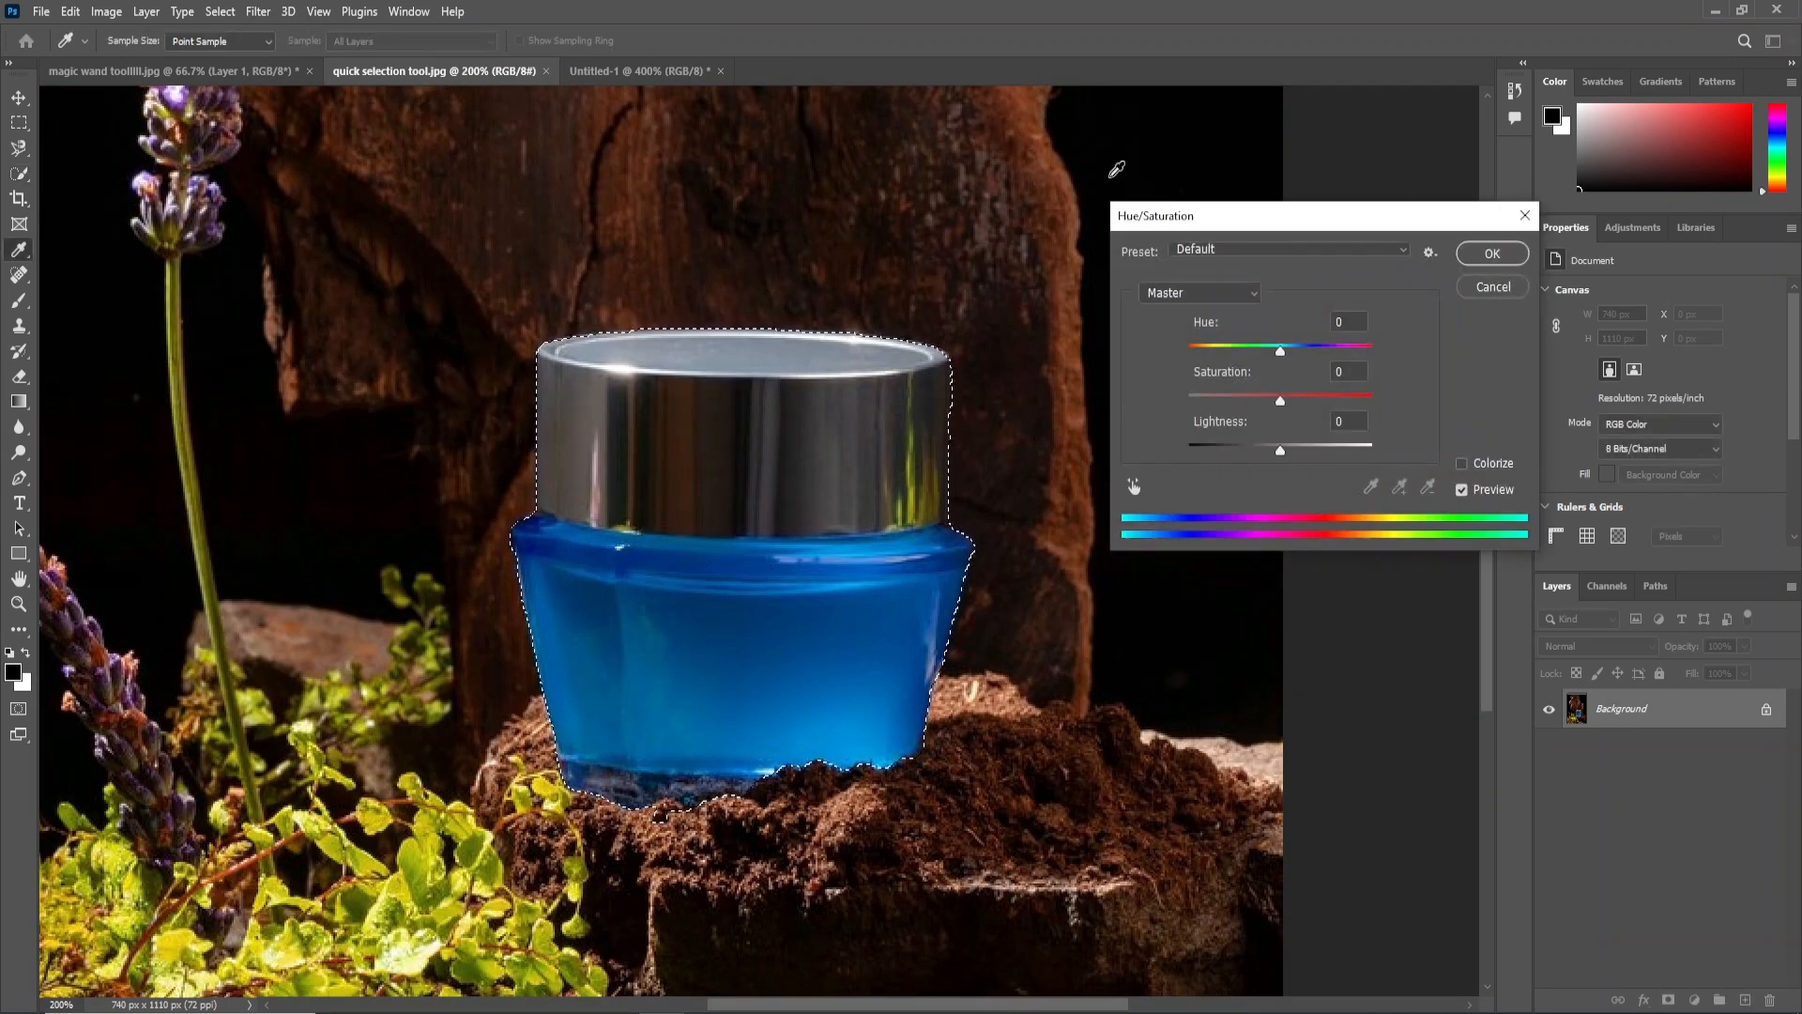
pyautogui.moveTo(1209, 228); pyautogui.dragTo(1121, 175)
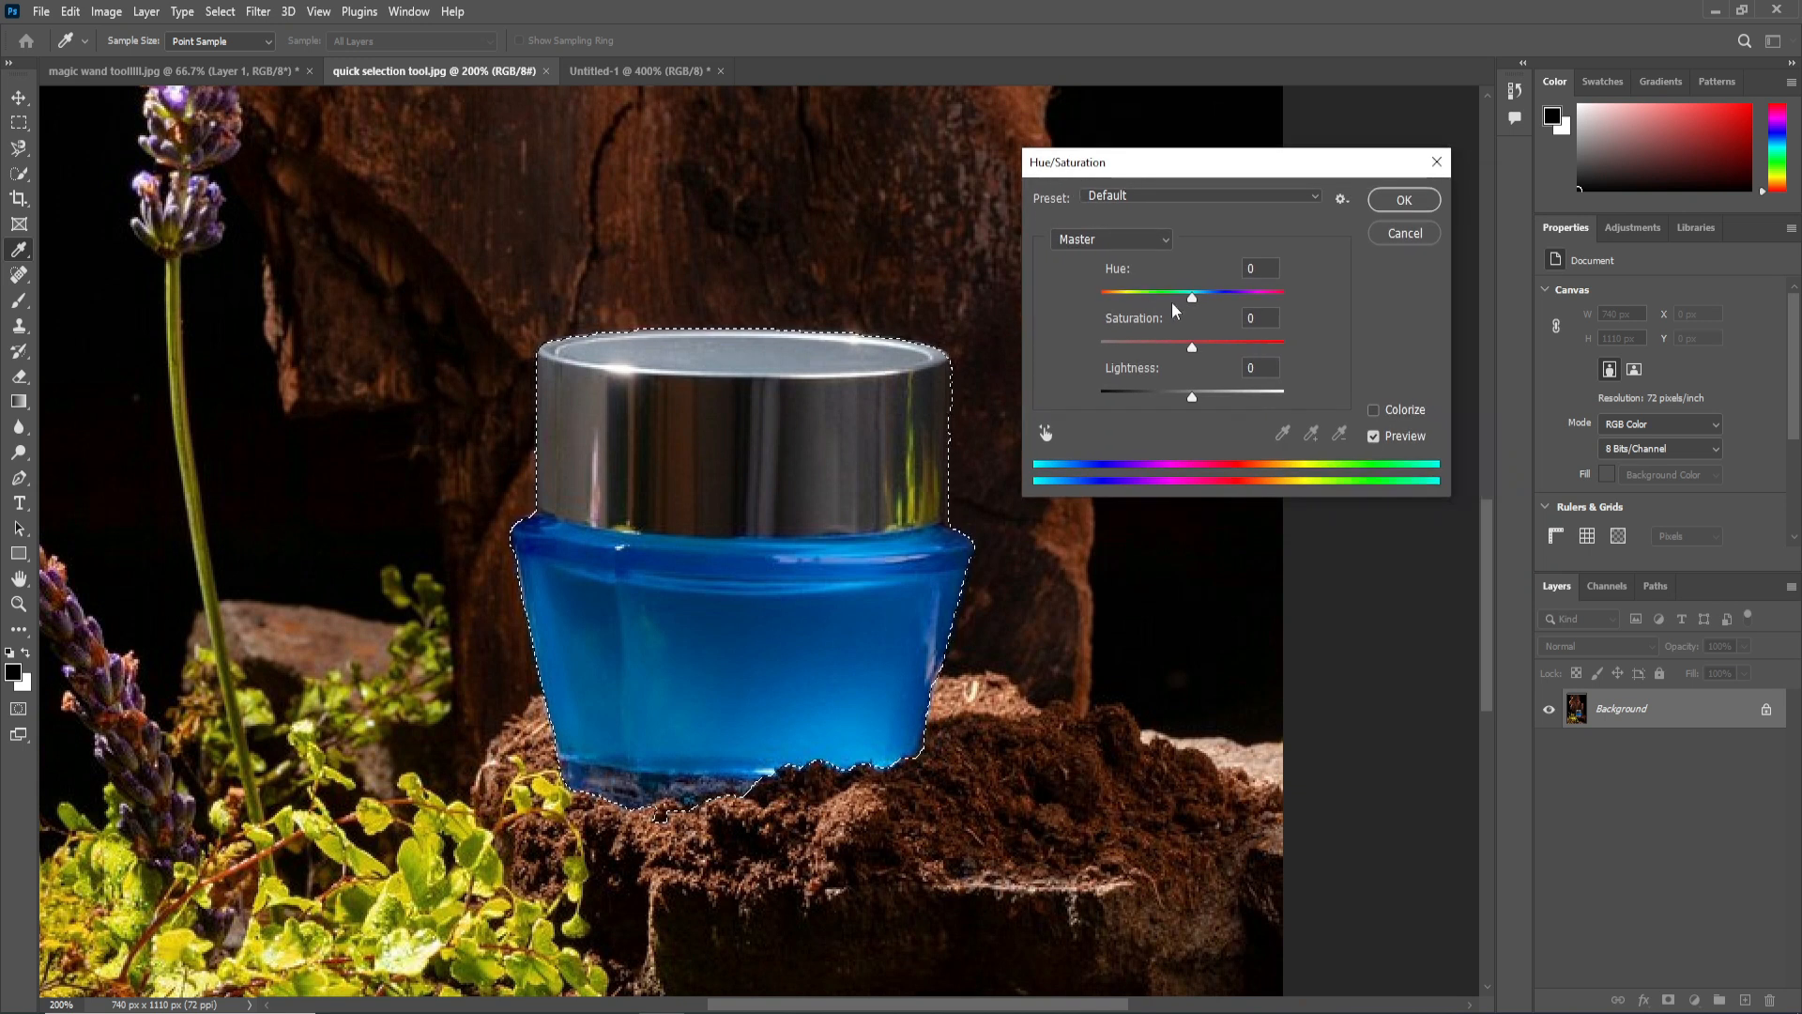
pyautogui.moveTo(1192, 297); pyautogui.dragTo(1145, 307)
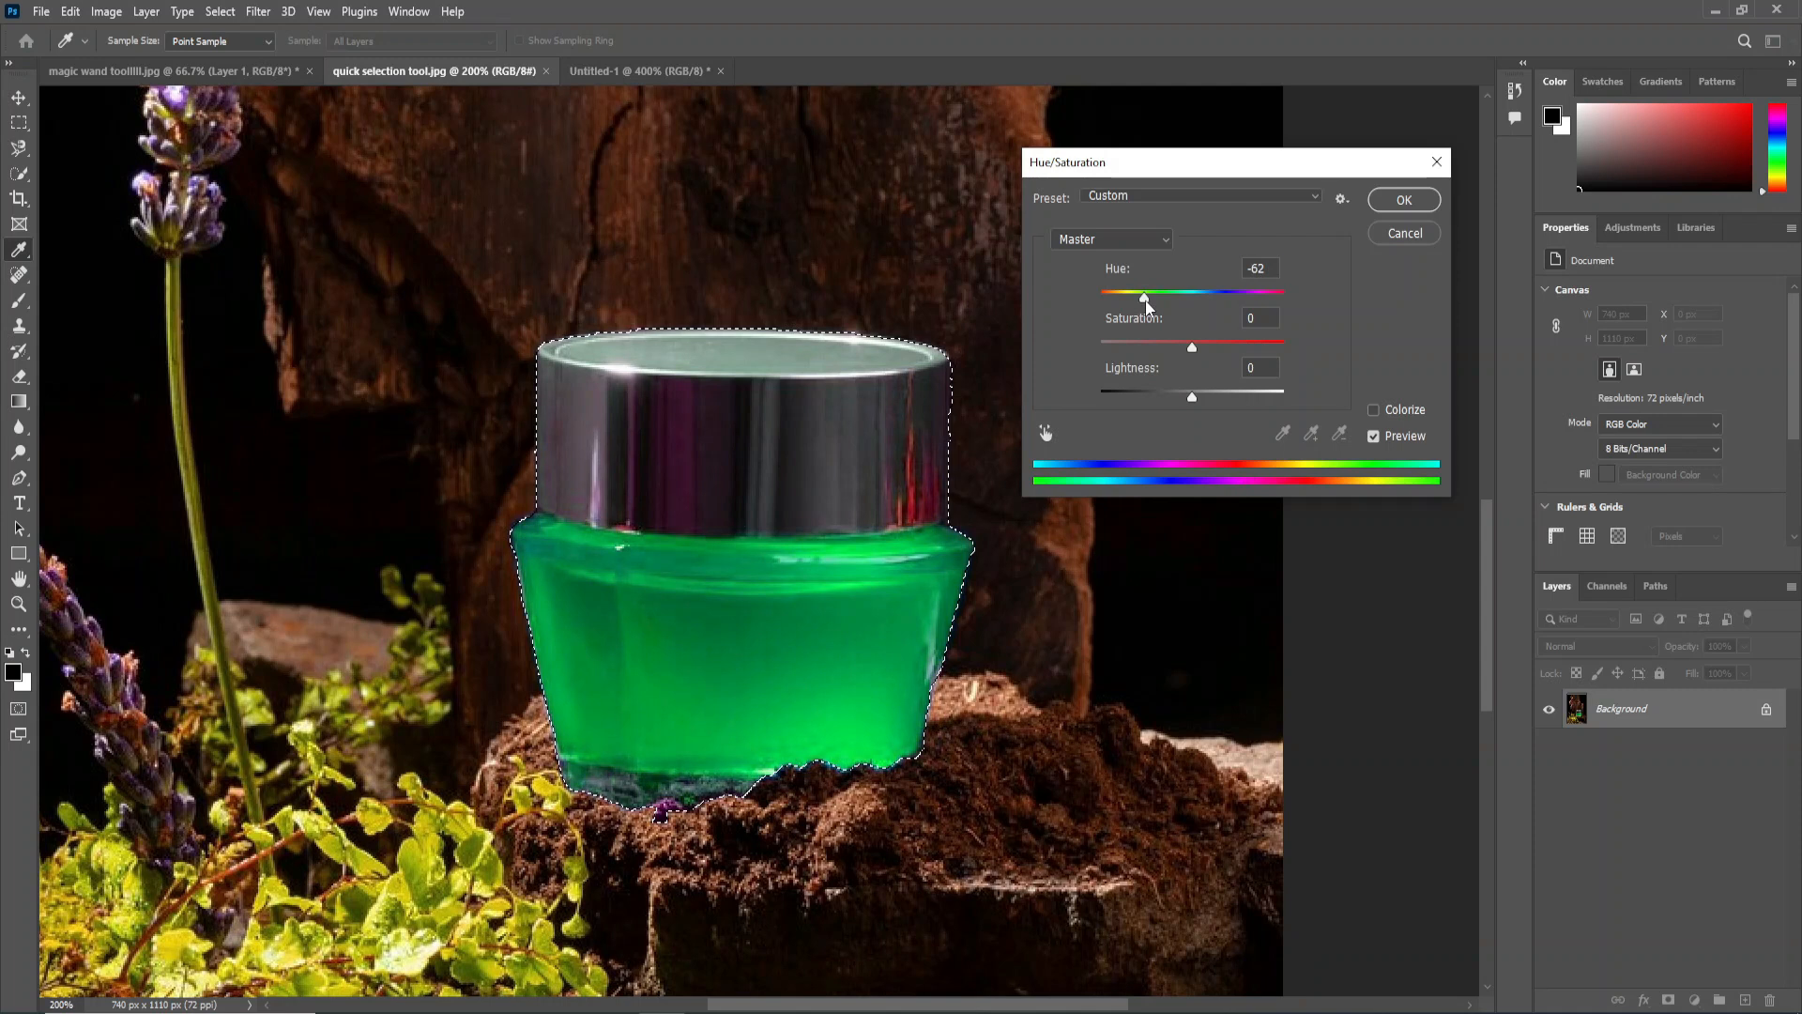
pyautogui.click(1389, 200)
pyautogui.hotkey('ctrl', '-')
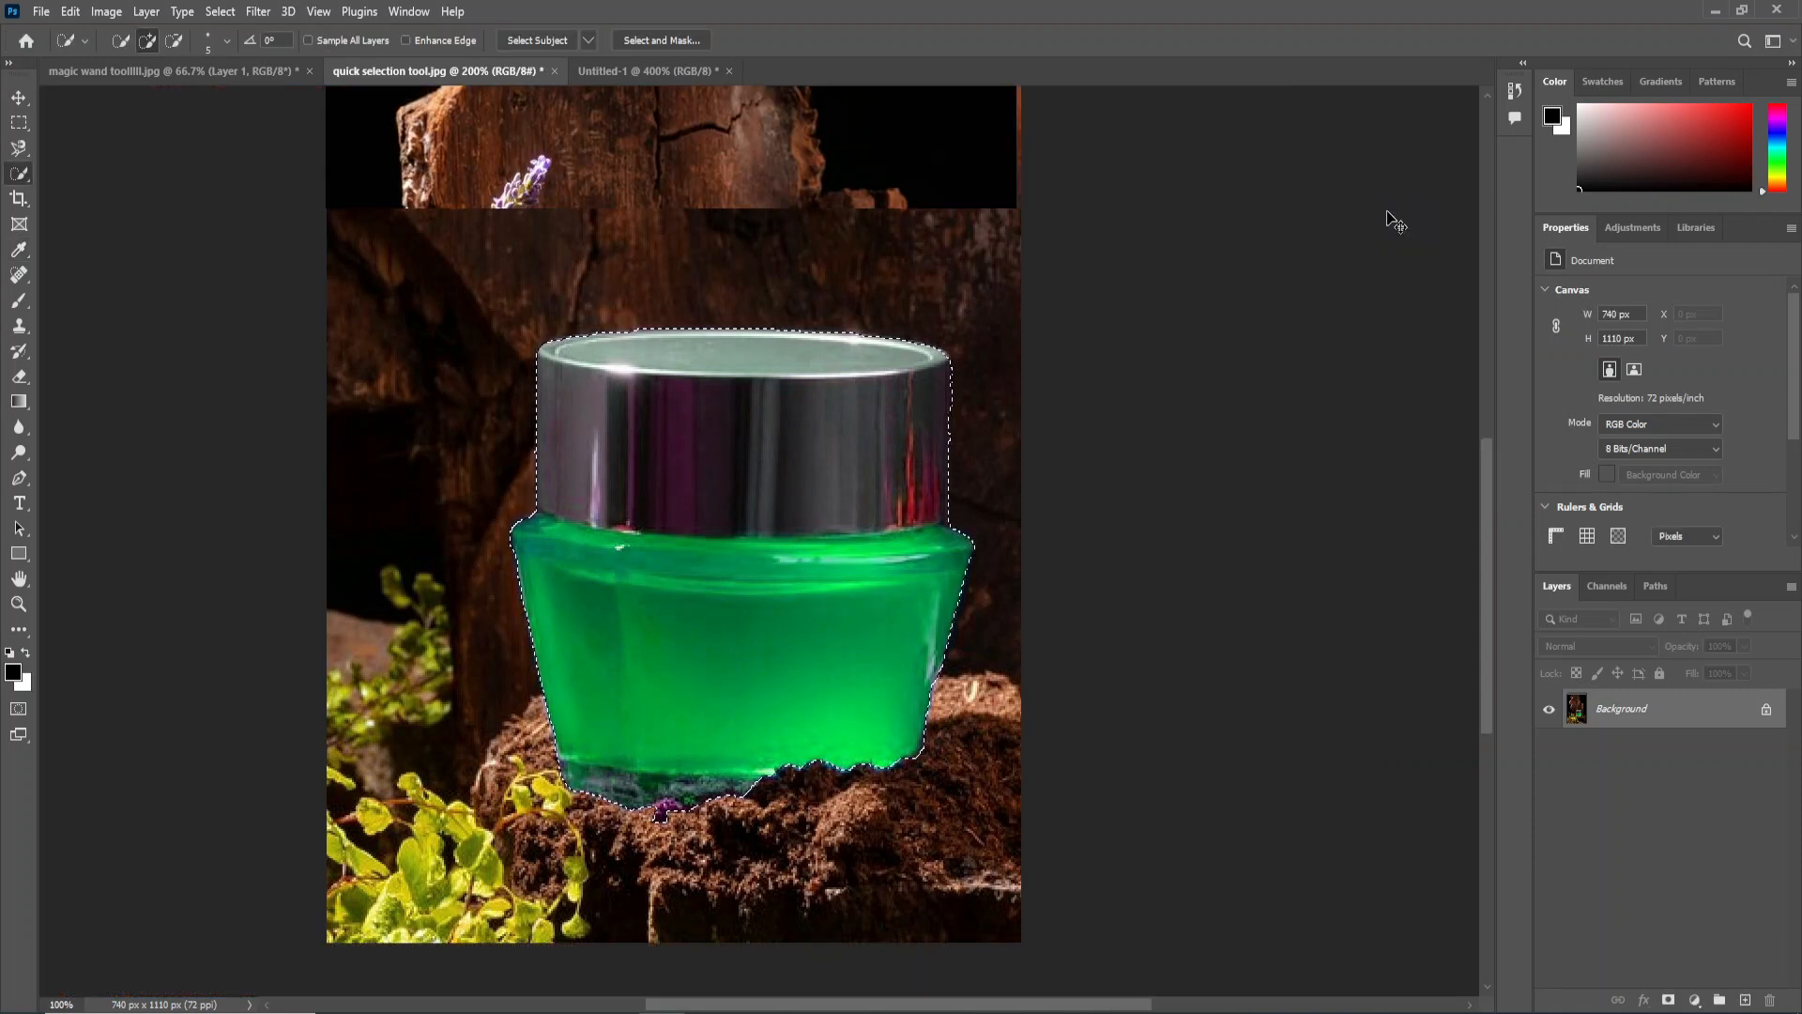
pyautogui.hotkey('ctrl', 'd')
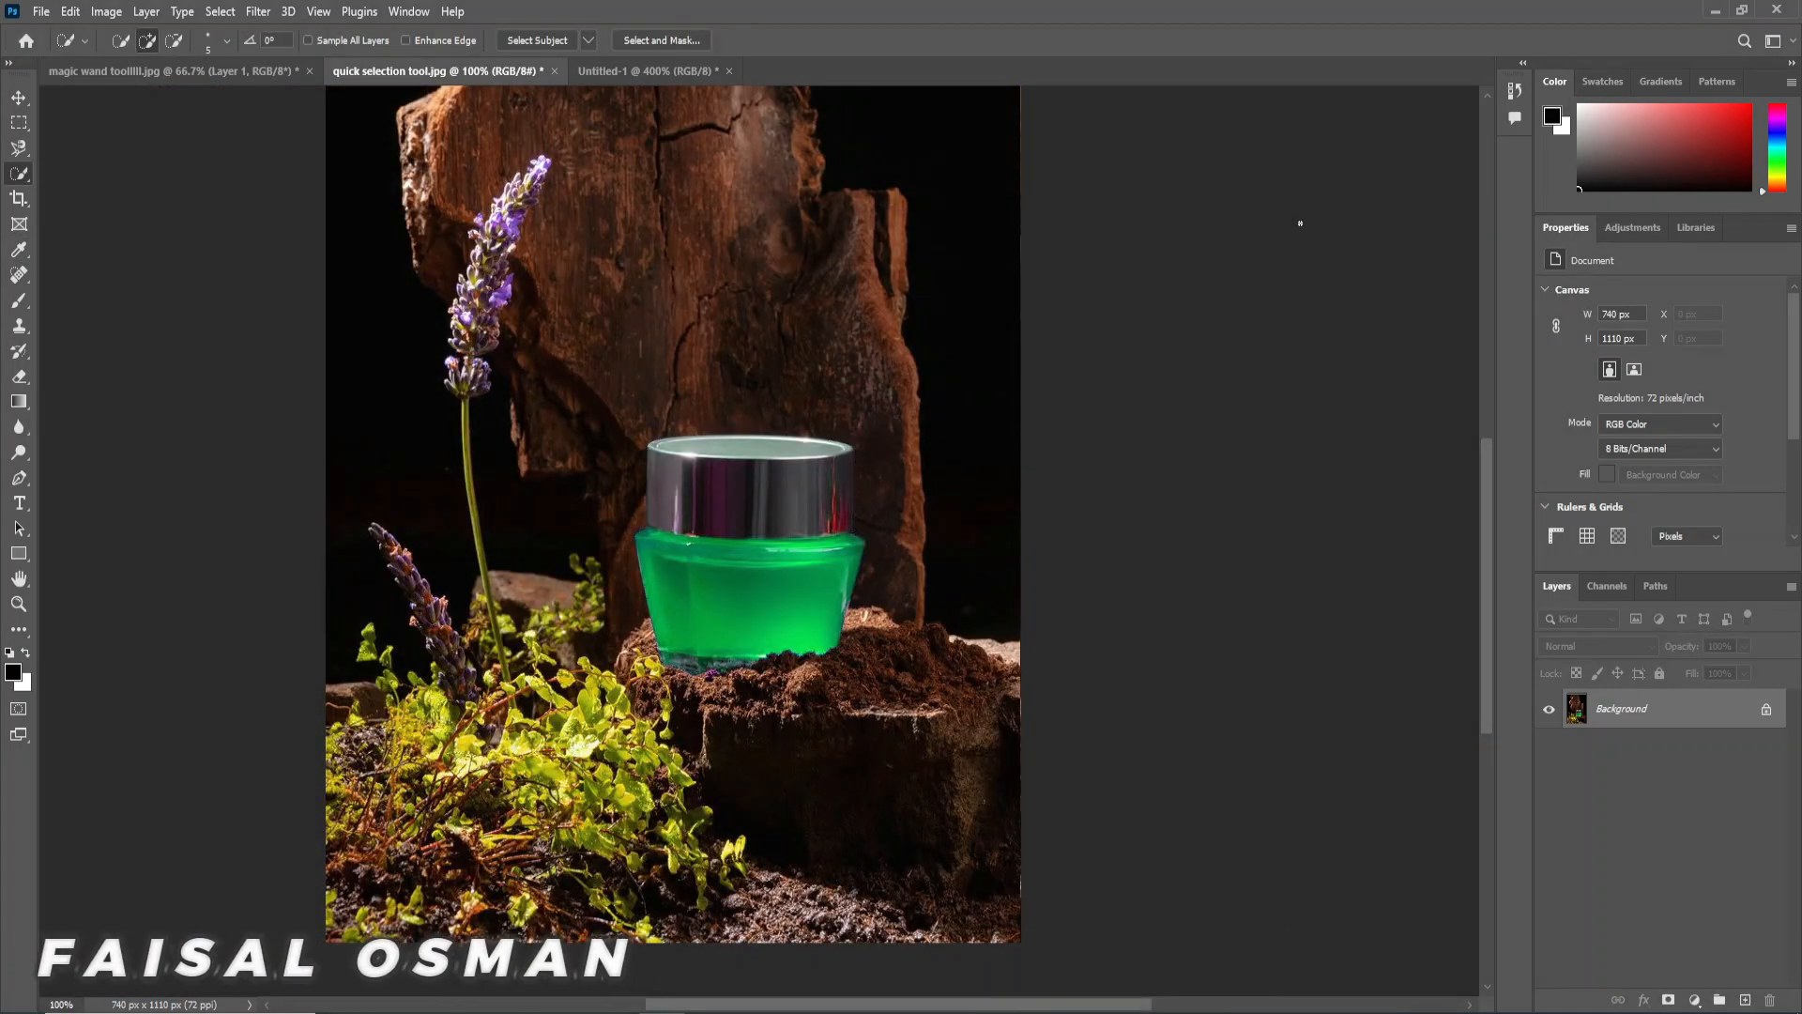